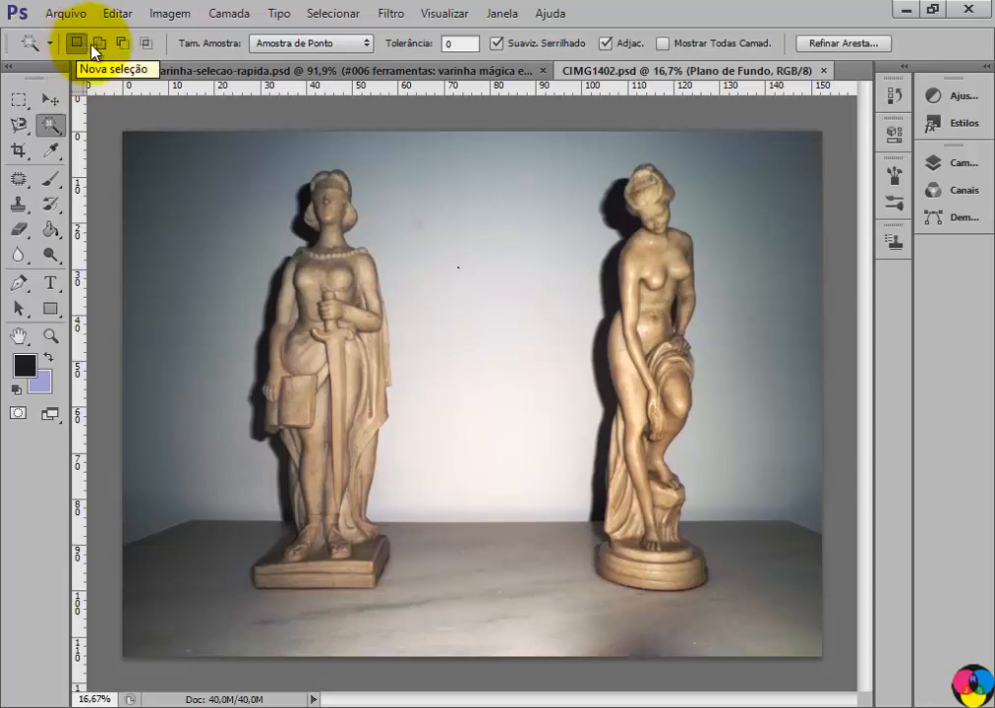
Step: Set the Magic Wand to intersect with the existing selection and choose Amostra de Ponto as the sample size
{"action": "left_click", "coordinate": [99, 43]}
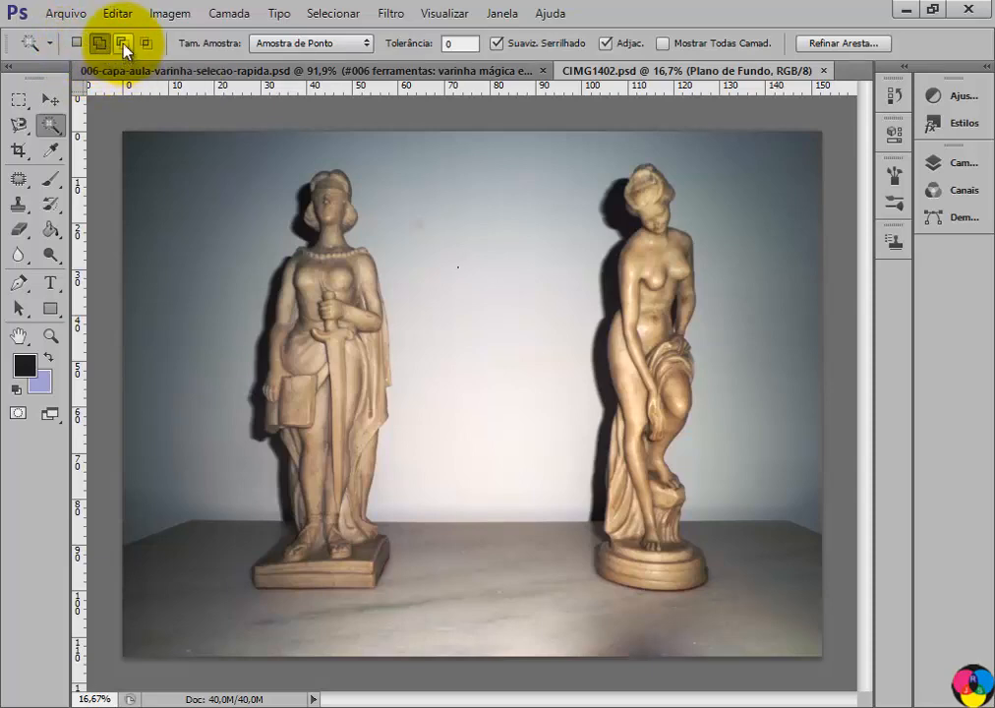
{"action": "left_click", "coordinate": [122, 43]}
{"action": "left_click", "coordinate": [145, 43]}
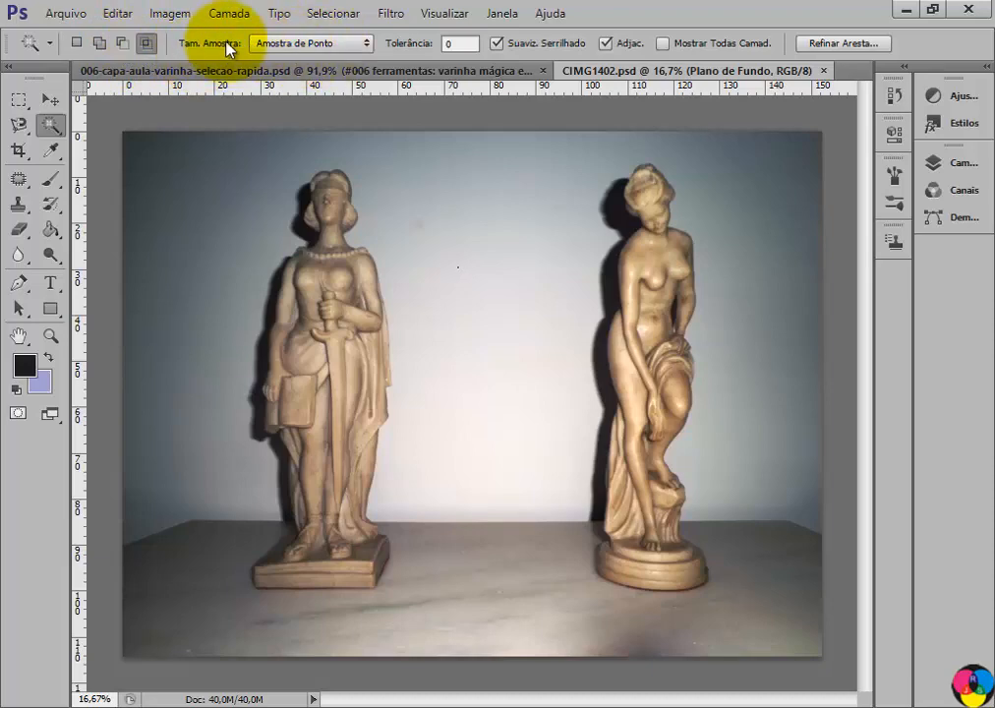
{"action": "left_click", "coordinate": [357, 44]}
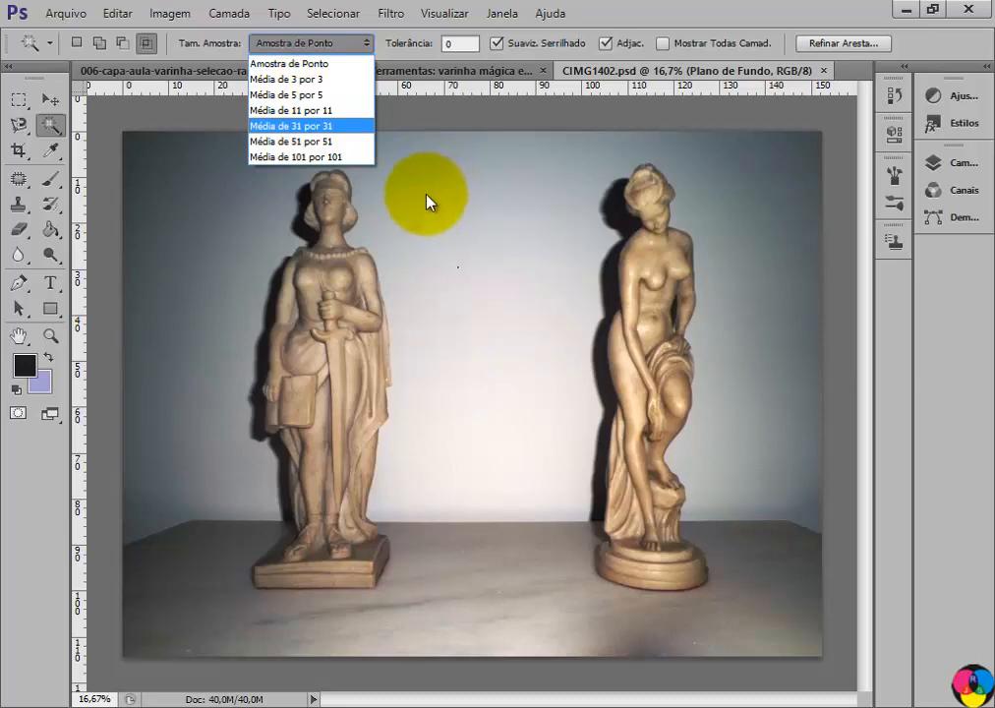
{"action": "left_click", "coordinate": [296, 63]}
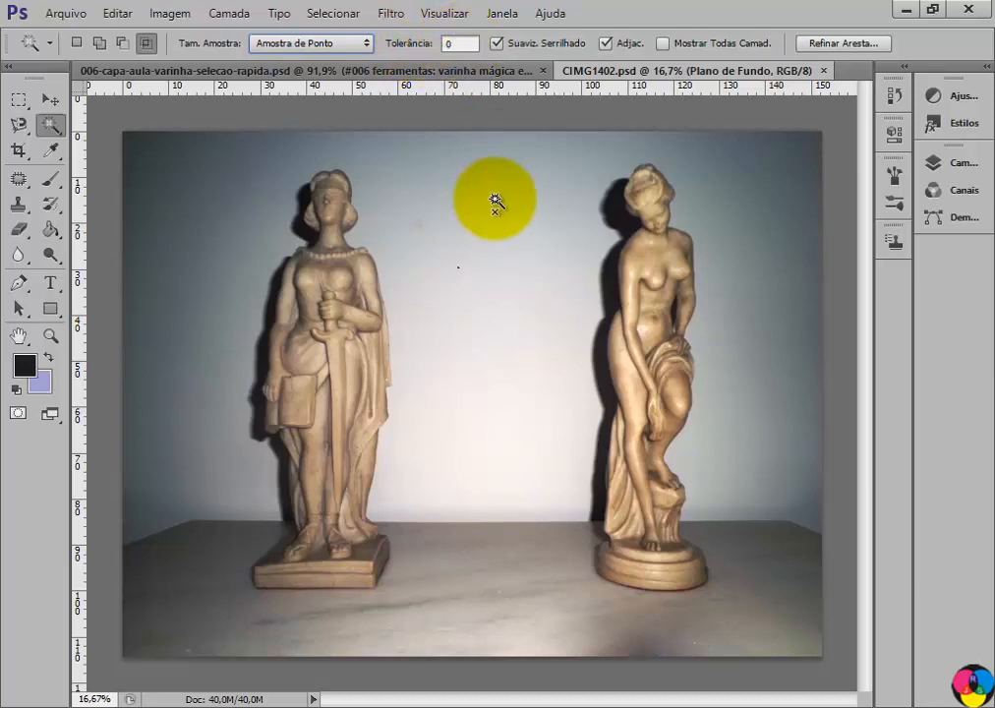
Step: Test the Magic Wand at tolerance 0 on the bright wall, the wall's dark corner and the tabletop, deselecting between samples
{"action": "double_click", "coordinate": [462, 44]}
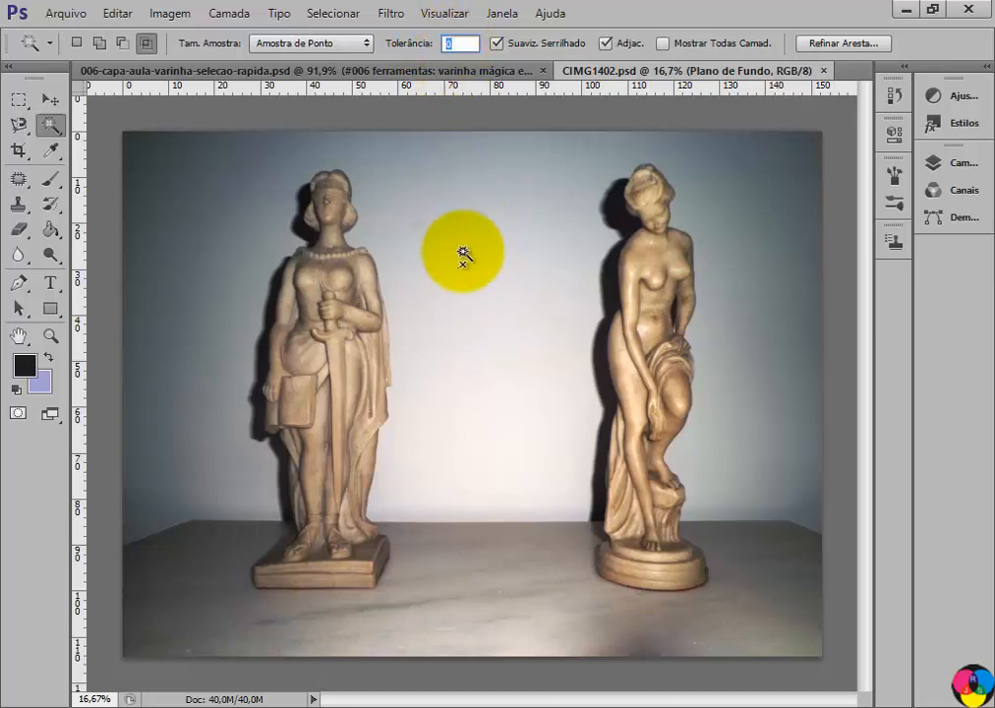
{"action": "key", "text": "ctrl+d"}
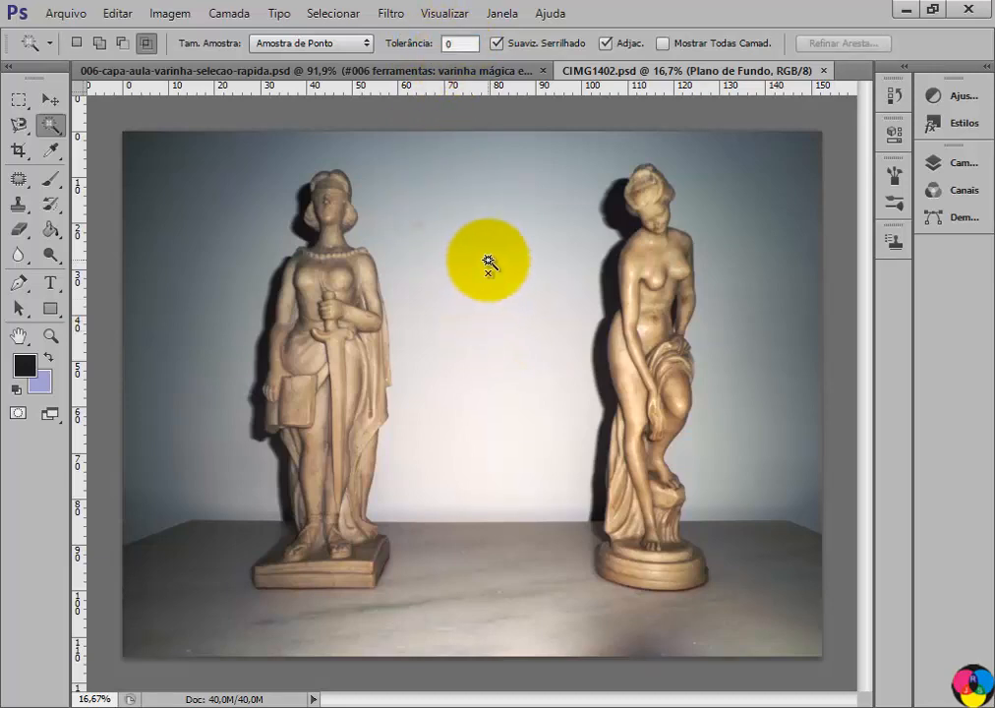
{"action": "left_click", "coordinate": [488, 263]}
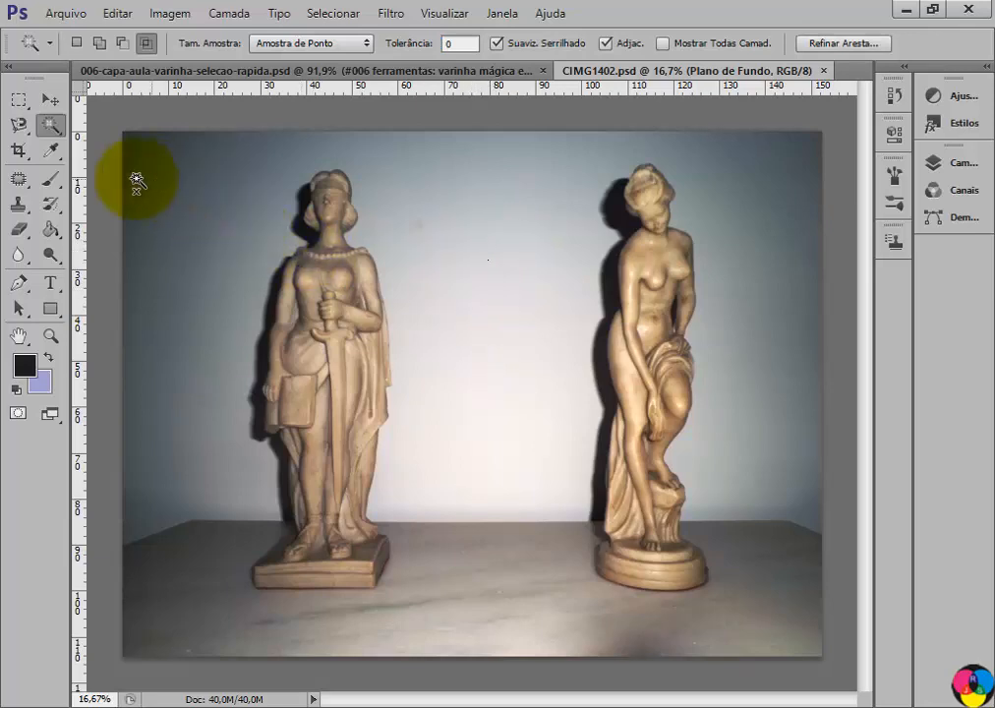
{"action": "key", "text": "ctrl+d"}
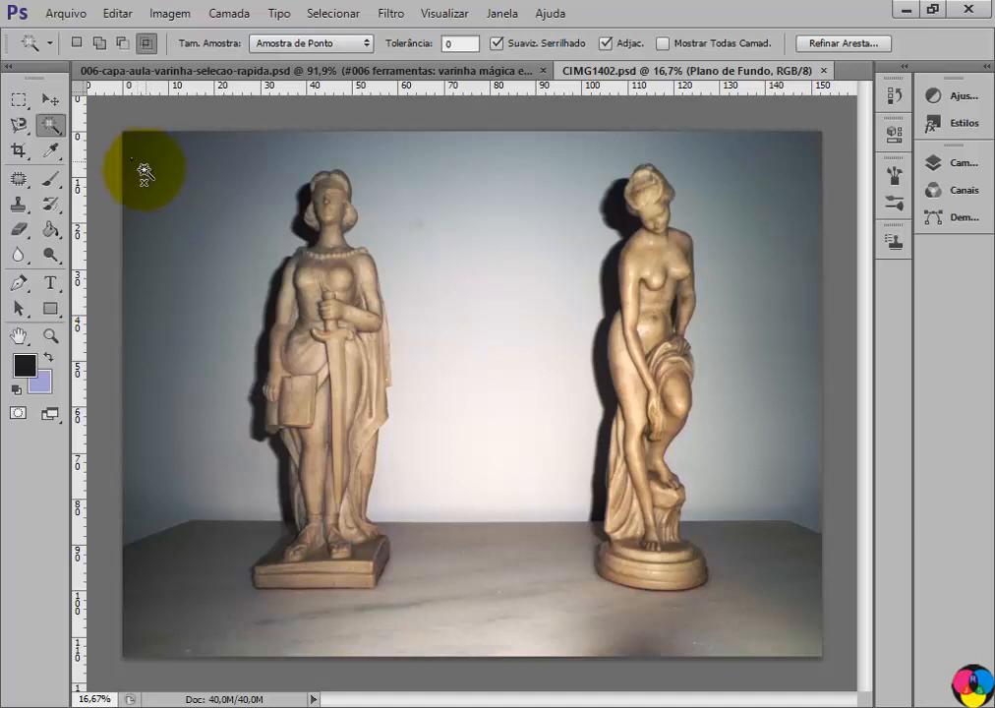
{"action": "left_click", "coordinate": [169, 557]}
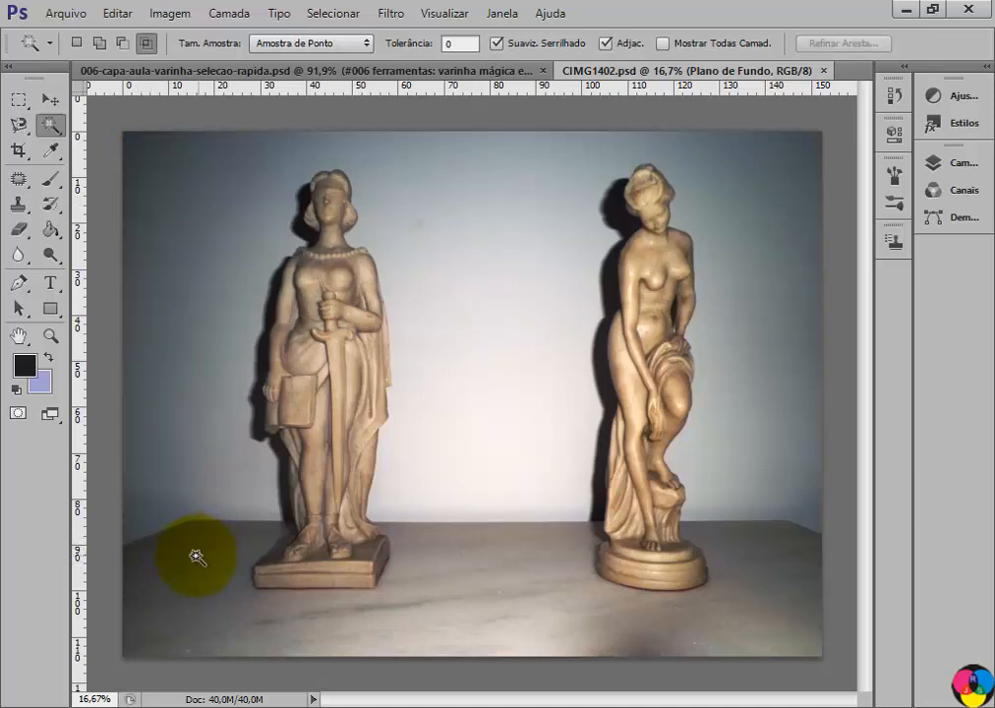
{"action": "left_click", "coordinate": [189, 551]}
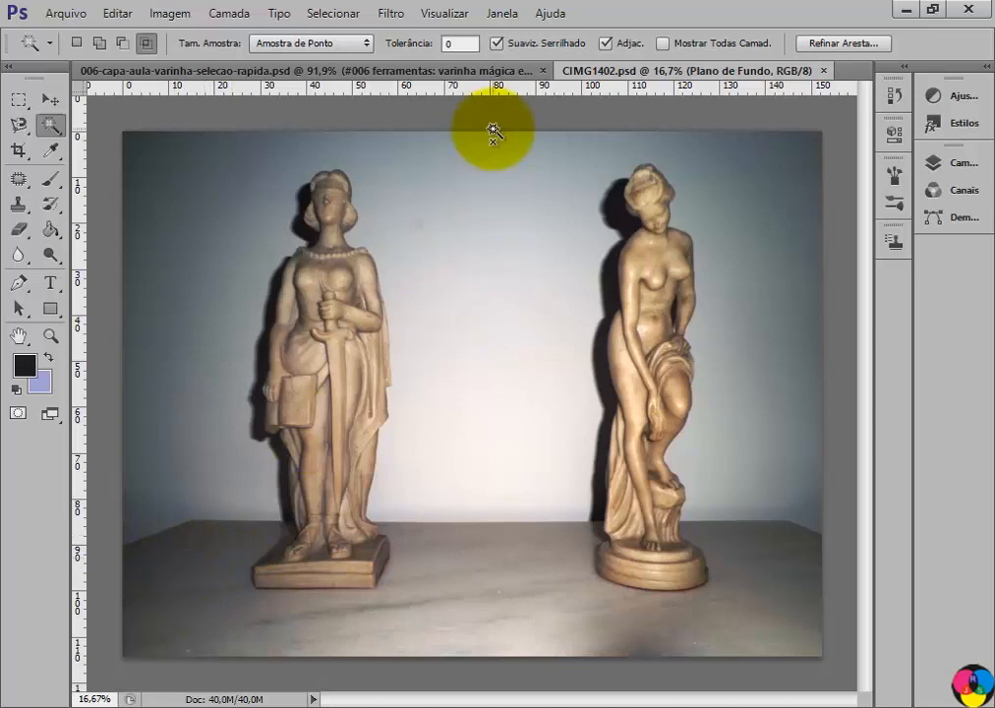
Step: Set the tolerance to 8 and test it on the bright wall between the statues, clearing the selection after the test
{"action": "left_click", "coordinate": [457, 44]}
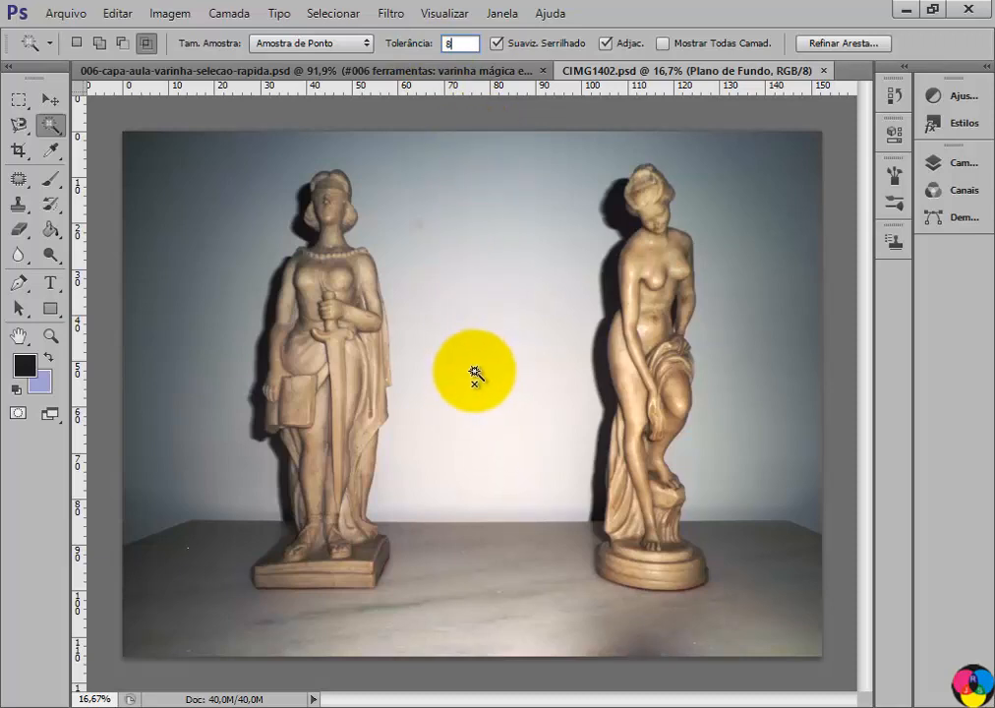
{"action": "key", "text": "ctrl+d"}
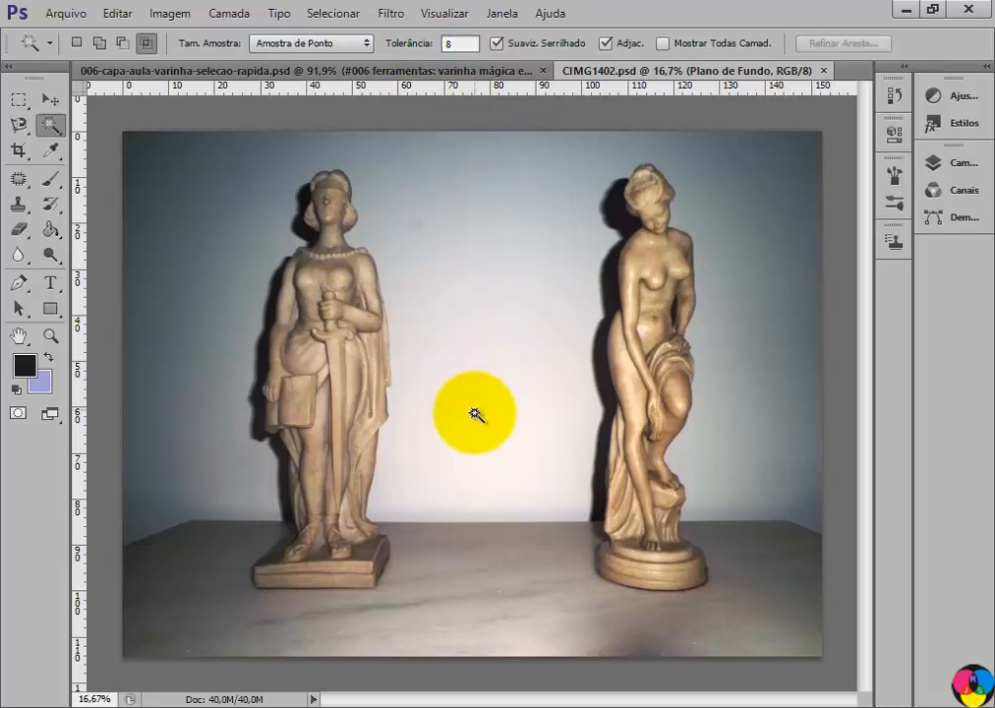
{"action": "left_click", "coordinate": [478, 388]}
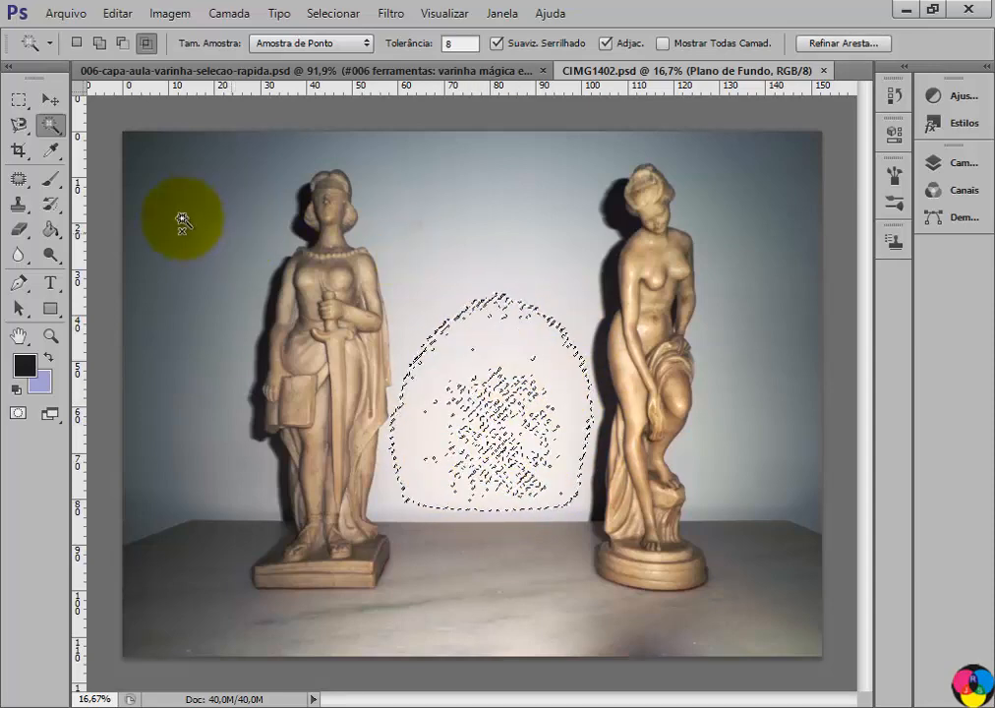
{"action": "key", "text": "ctrl+d"}
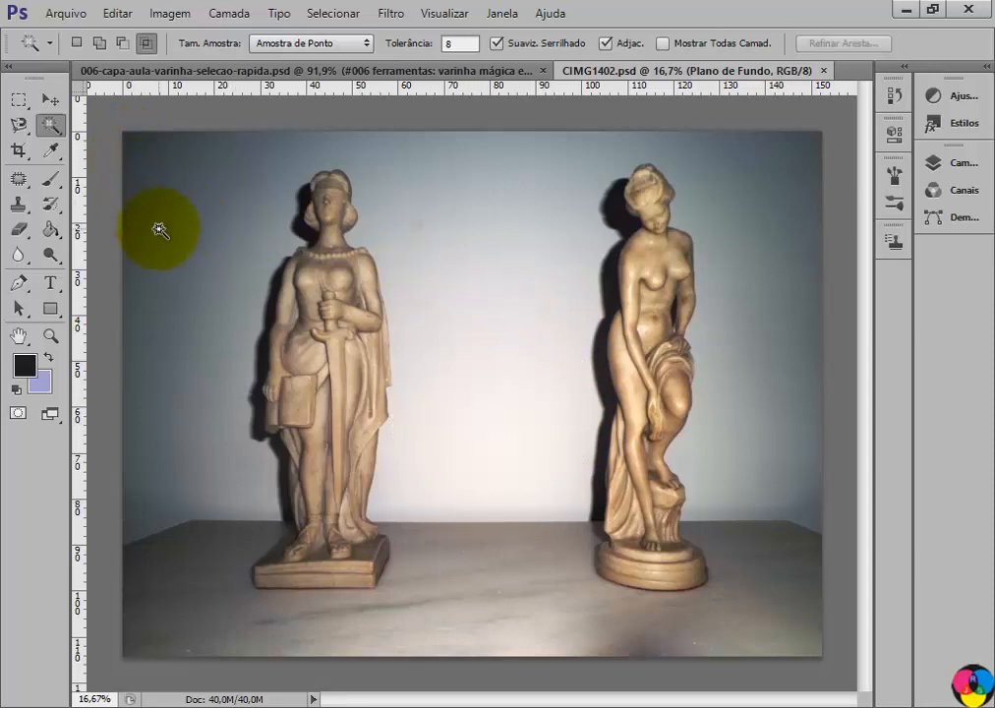
Step: Test tolerance 8 on the dark wall corner and on the tabletop beside the nude statue, deselecting between samples
{"action": "left_click", "coordinate": [141, 157]}
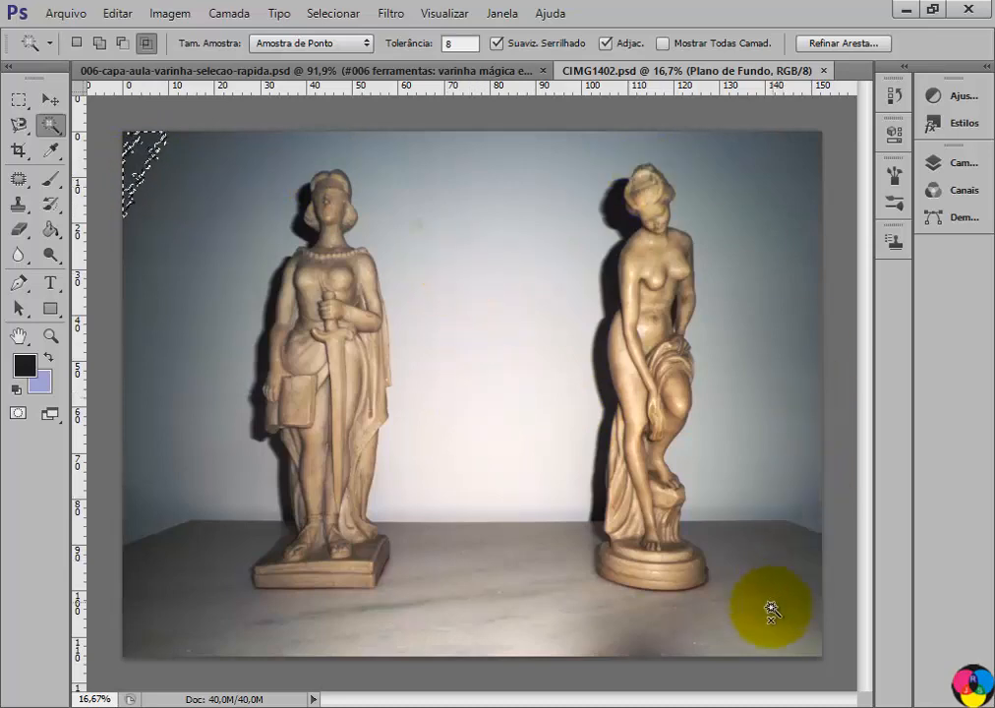
{"action": "key", "text": "ctrl+d"}
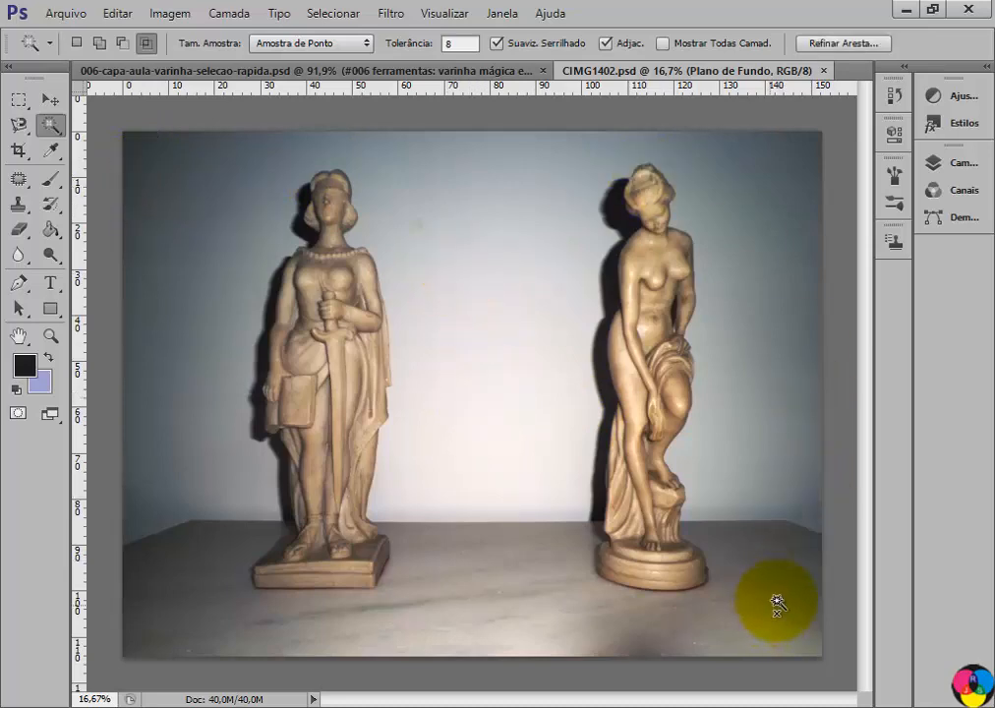
{"action": "left_click", "coordinate": [777, 602]}
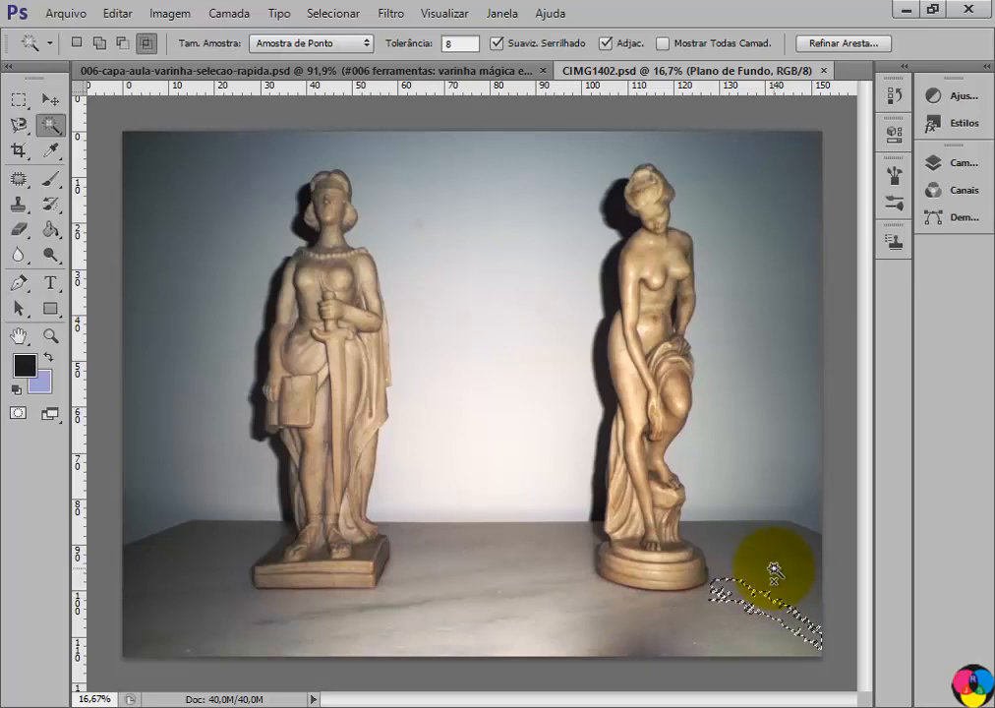
{"action": "key", "text": "ctrl+d"}
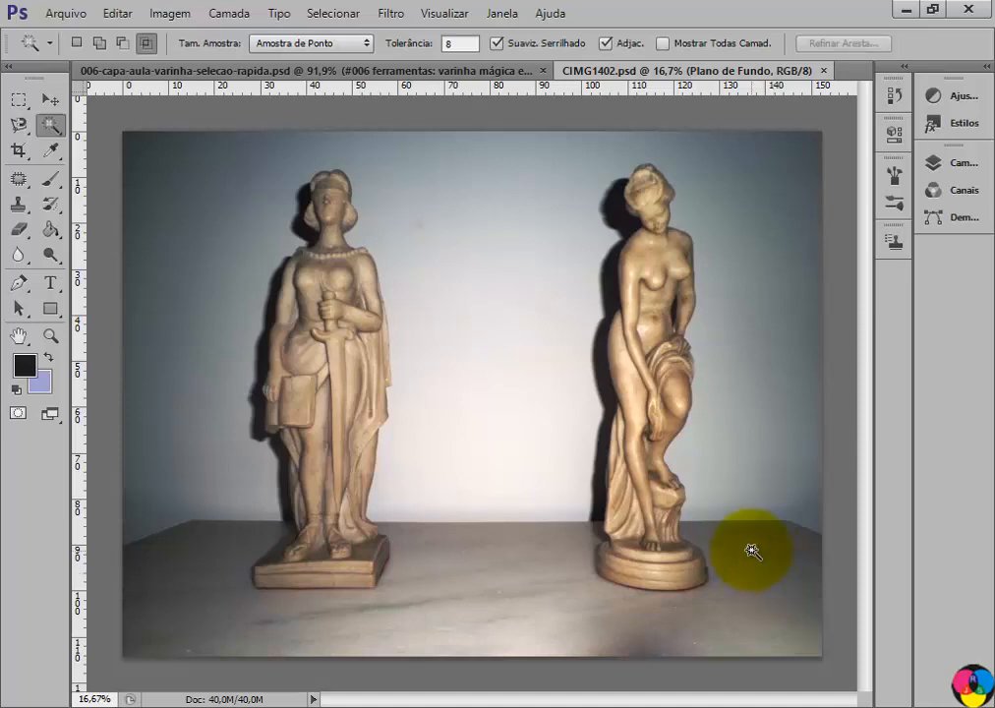
{"action": "key", "text": "ctrl+d"}
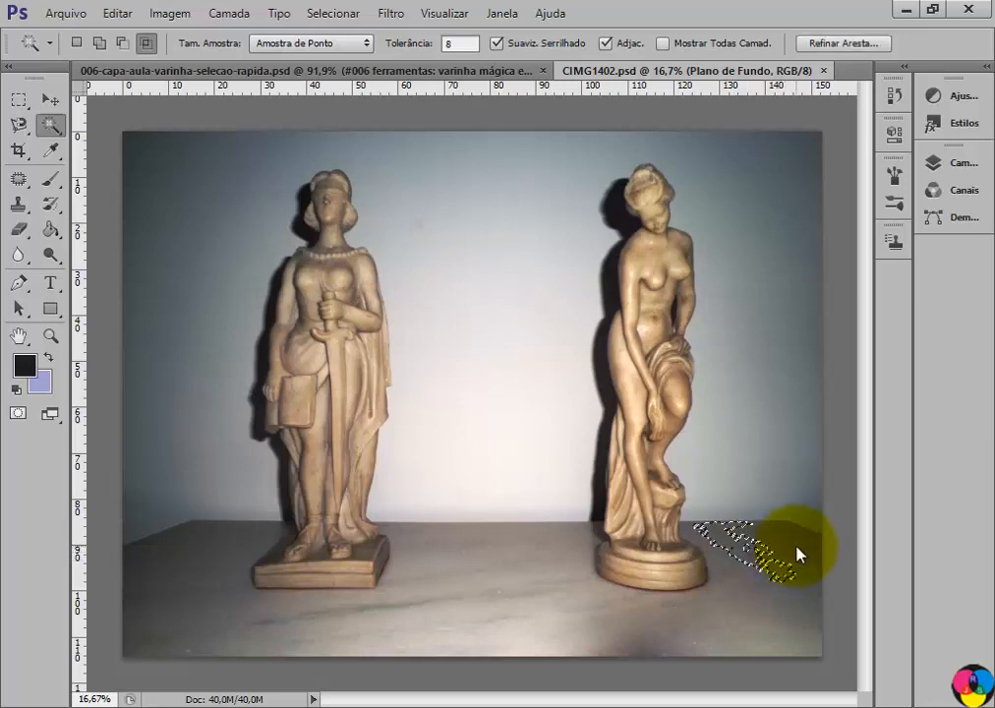
{"action": "key", "text": "ctrl+d"}
{"action": "left_click", "coordinate": [791, 600]}
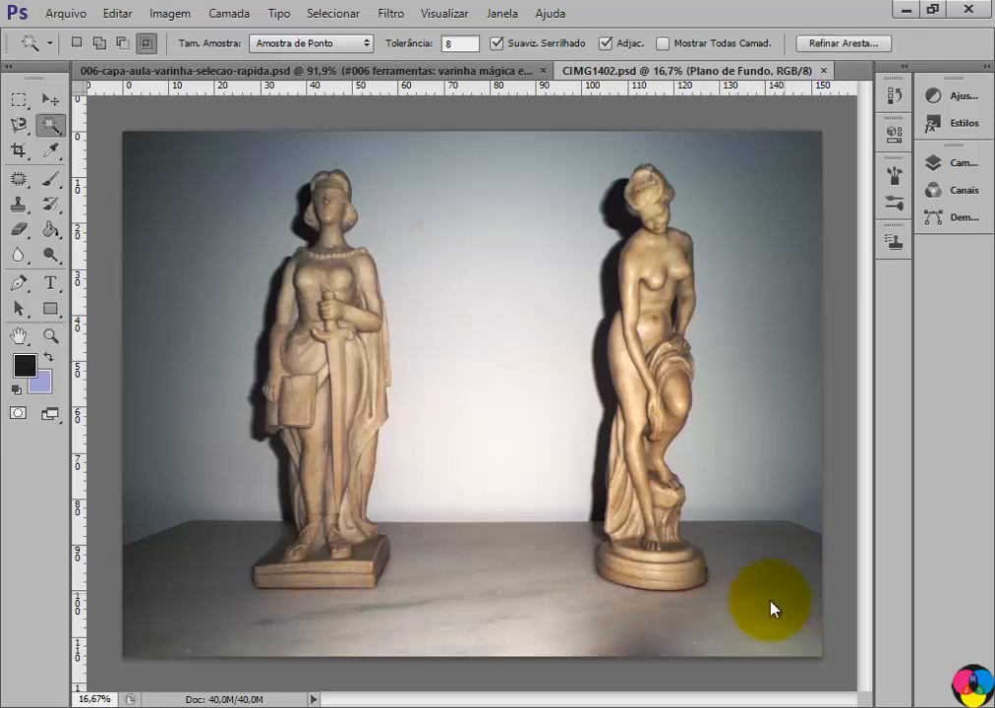
Step: Set the tolerance to 16 and test it on the bright wall between the two statues
{"action": "double_click", "coordinate": [462, 45]}
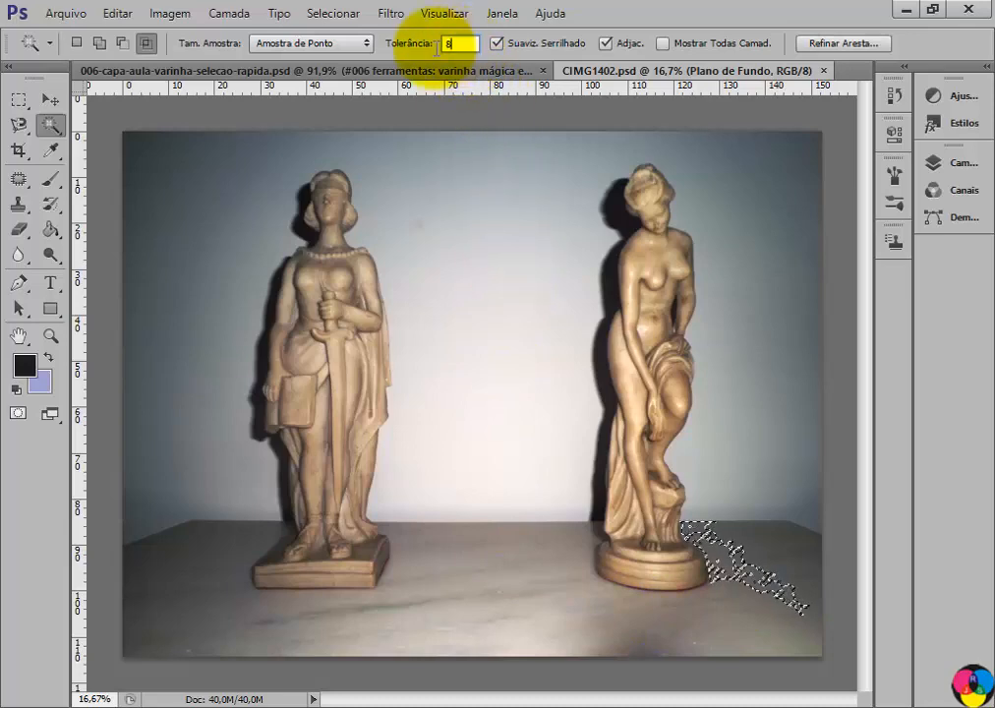
{"action": "type", "text": "1"}
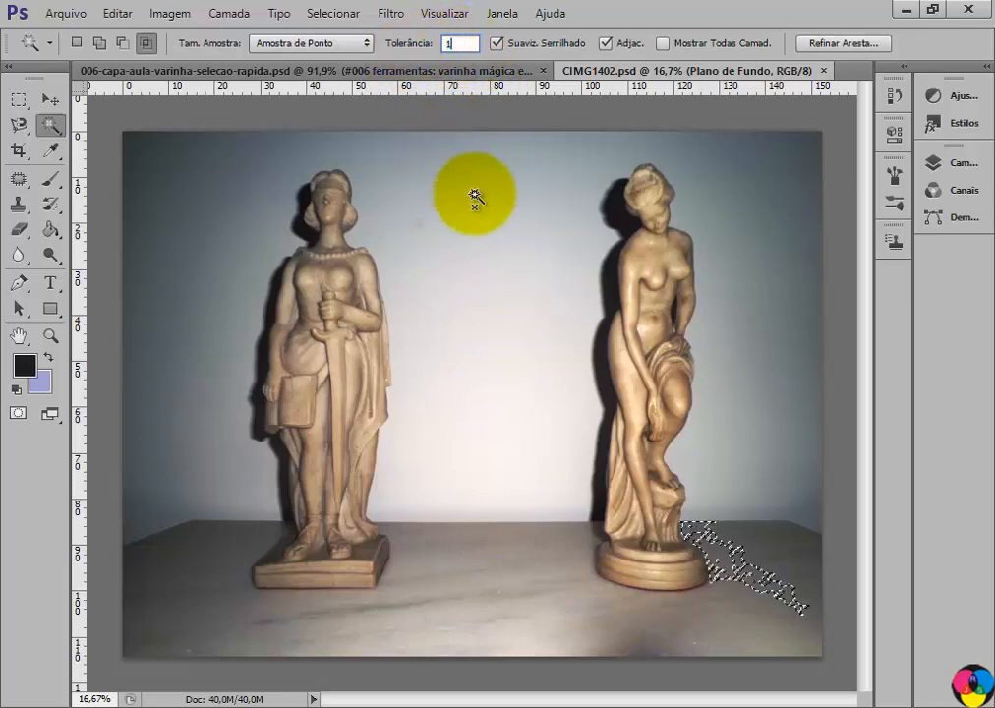
{"action": "type", "text": "6"}
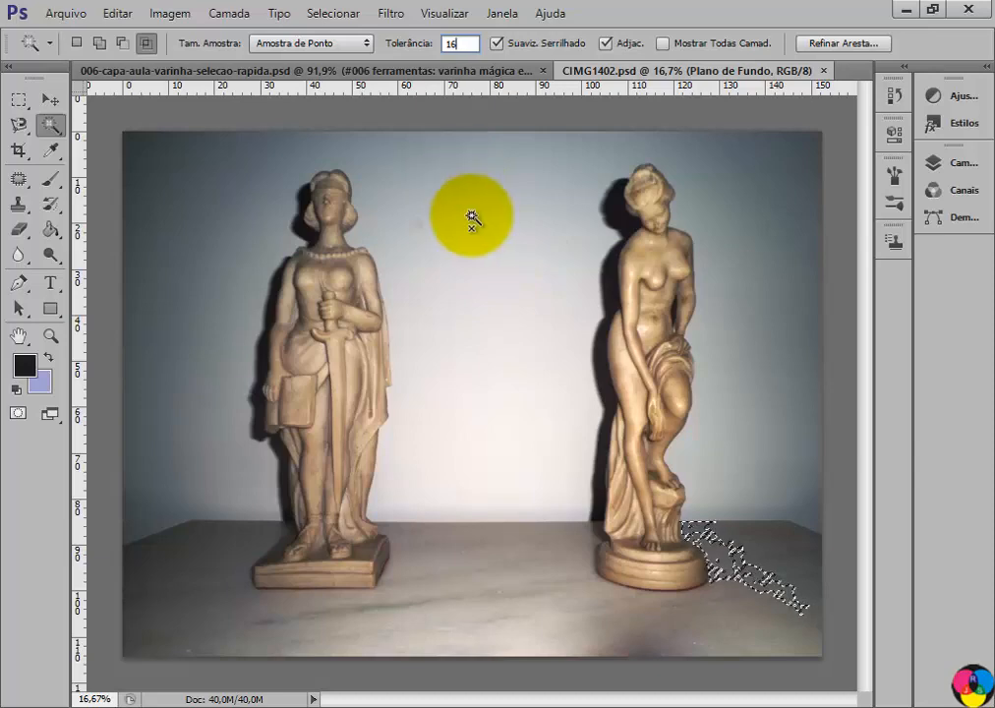
{"action": "left_click", "coordinate": [482, 329]}
{"action": "left_click", "coordinate": [487, 324]}
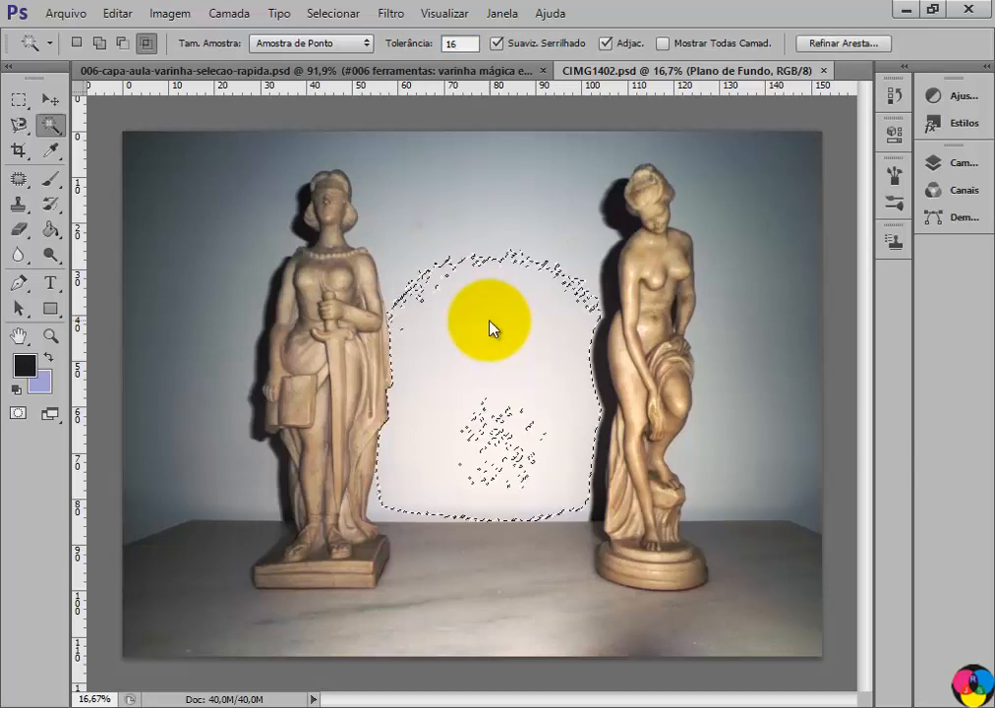
{"action": "left_click", "coordinate": [535, 217]}
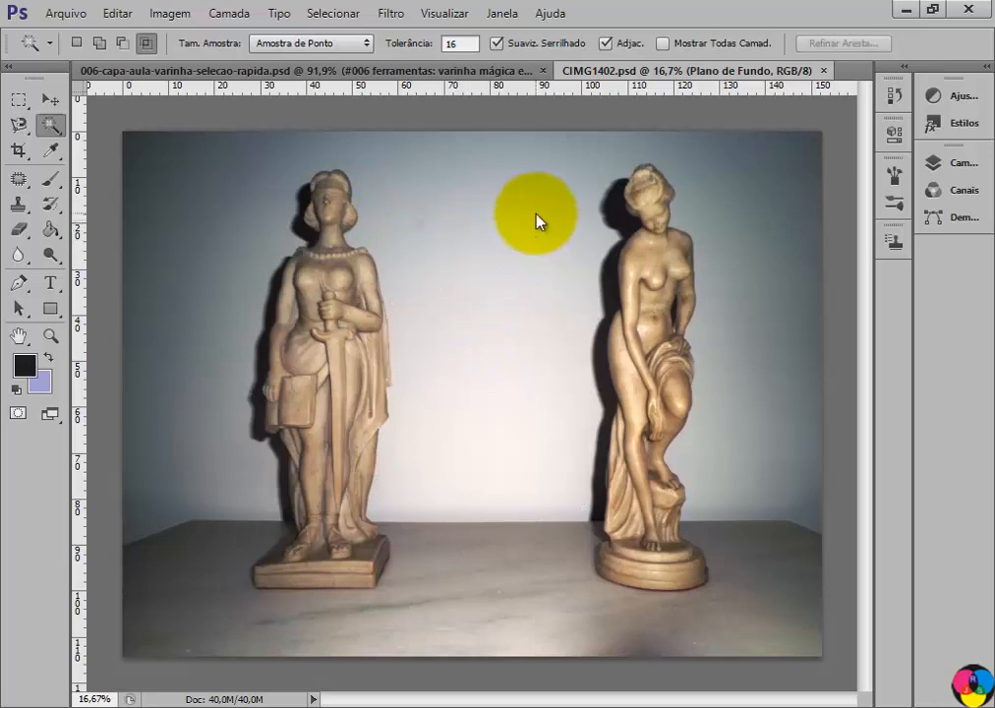
Step: Try sampling the wall above and beside the nude statue and between the statues at tolerance 16
{"action": "left_click", "coordinate": [655, 147]}
{"action": "left_click", "coordinate": [745, 267]}
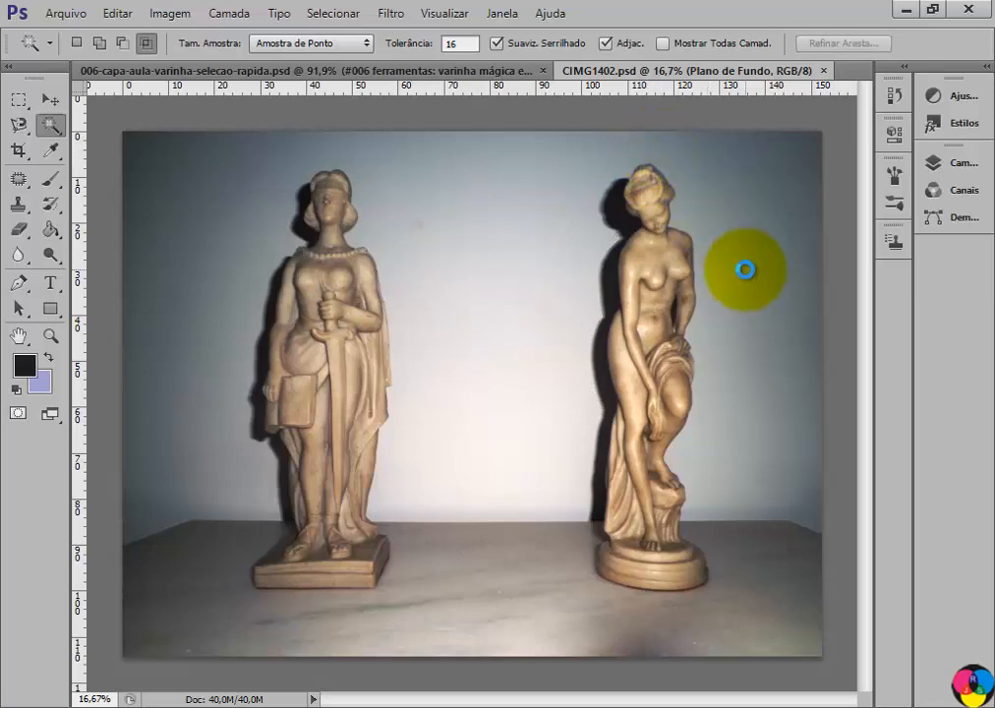
{"action": "left_click", "coordinate": [788, 199]}
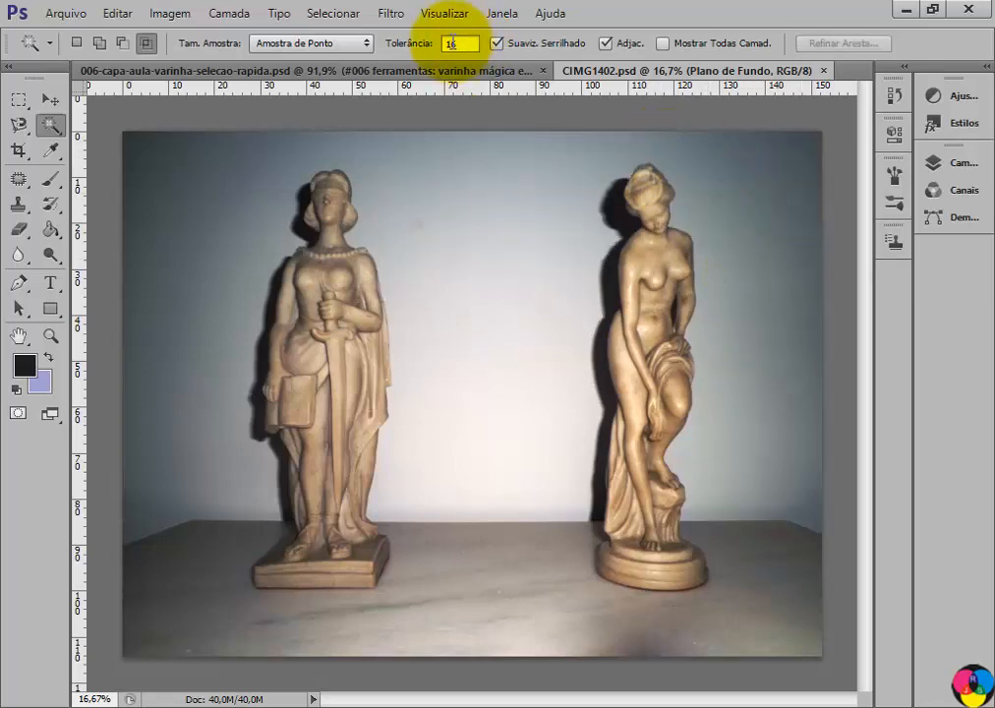
{"action": "left_click", "coordinate": [431, 298]}
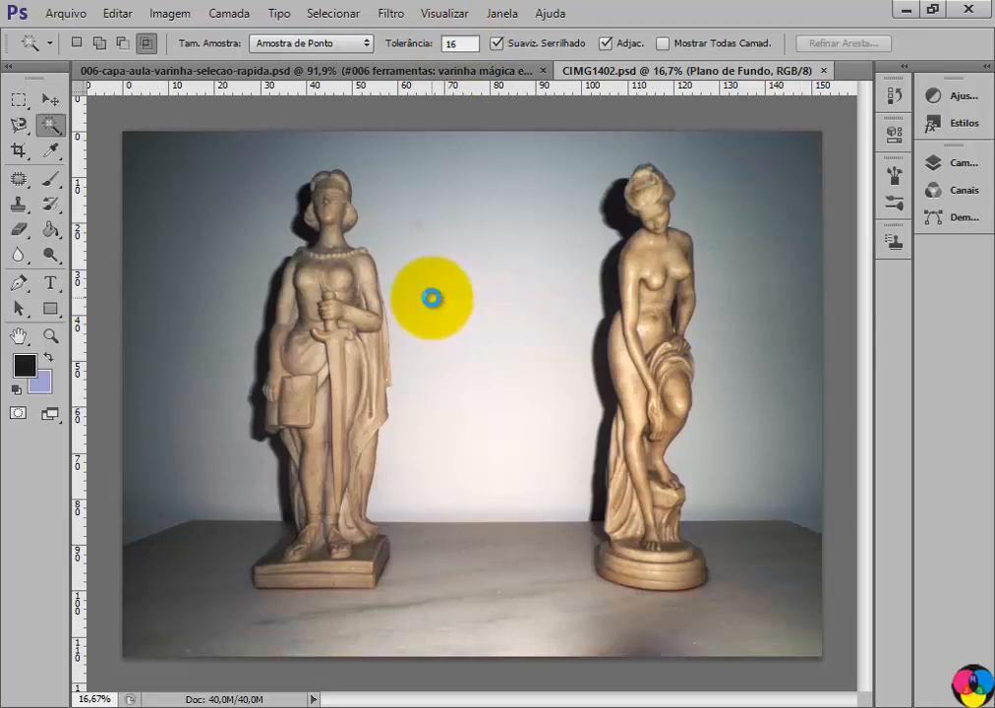
{"action": "left_click", "coordinate": [473, 199]}
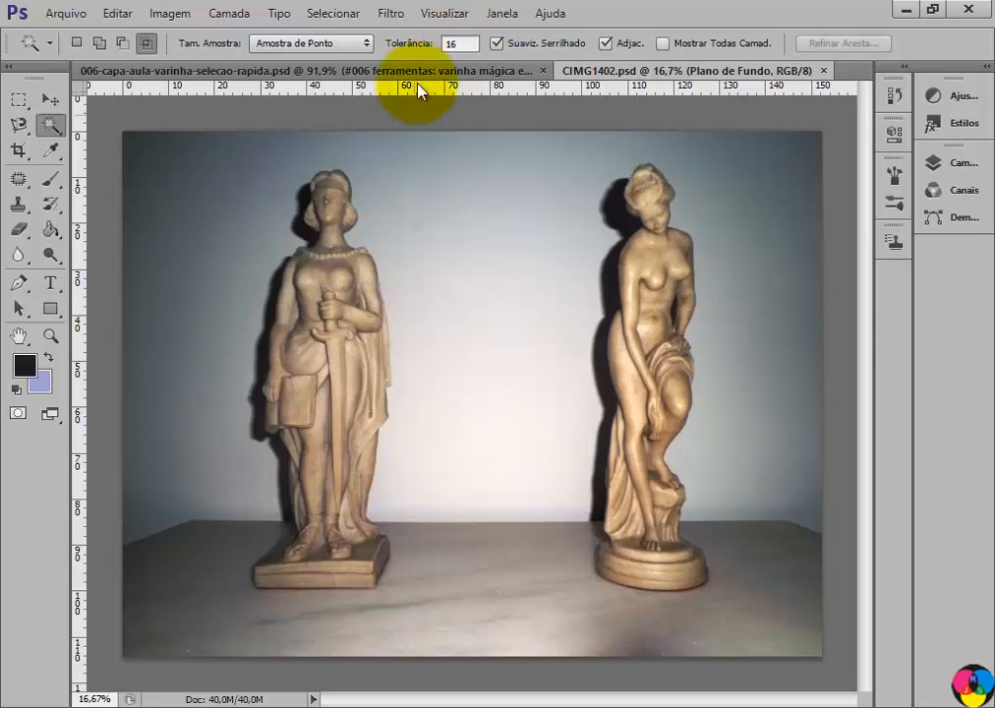
Step: Test a tolerance of 8 on the sword statue's chest and drapery, and switch the Magic Wand back to Nova seleção
{"action": "double_click", "coordinate": [460, 43]}
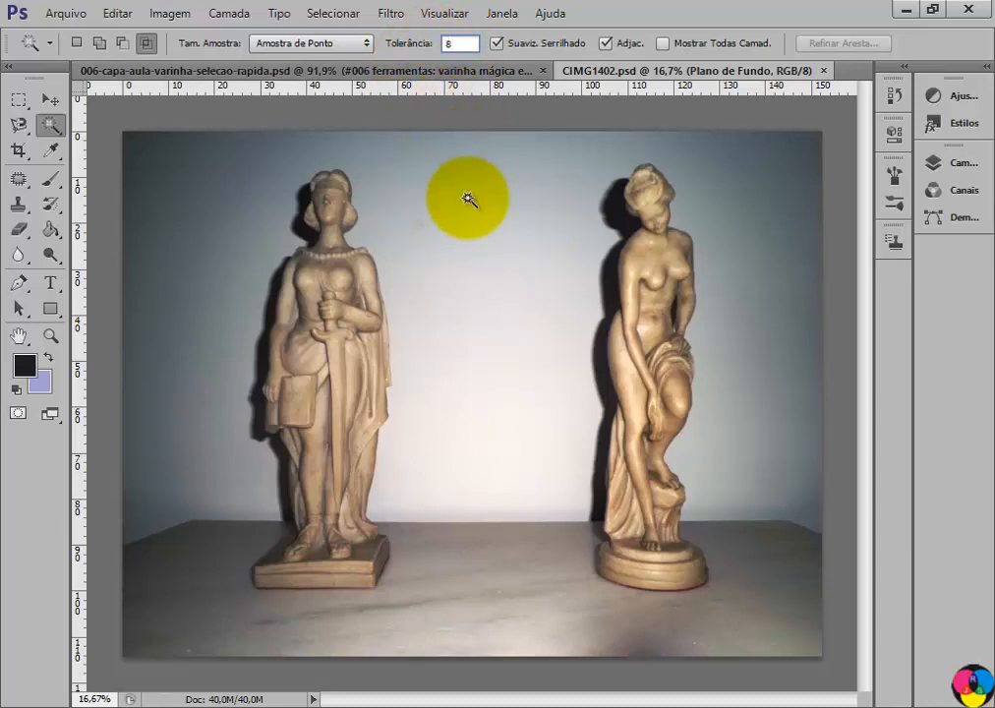
{"action": "left_click", "coordinate": [341, 278]}
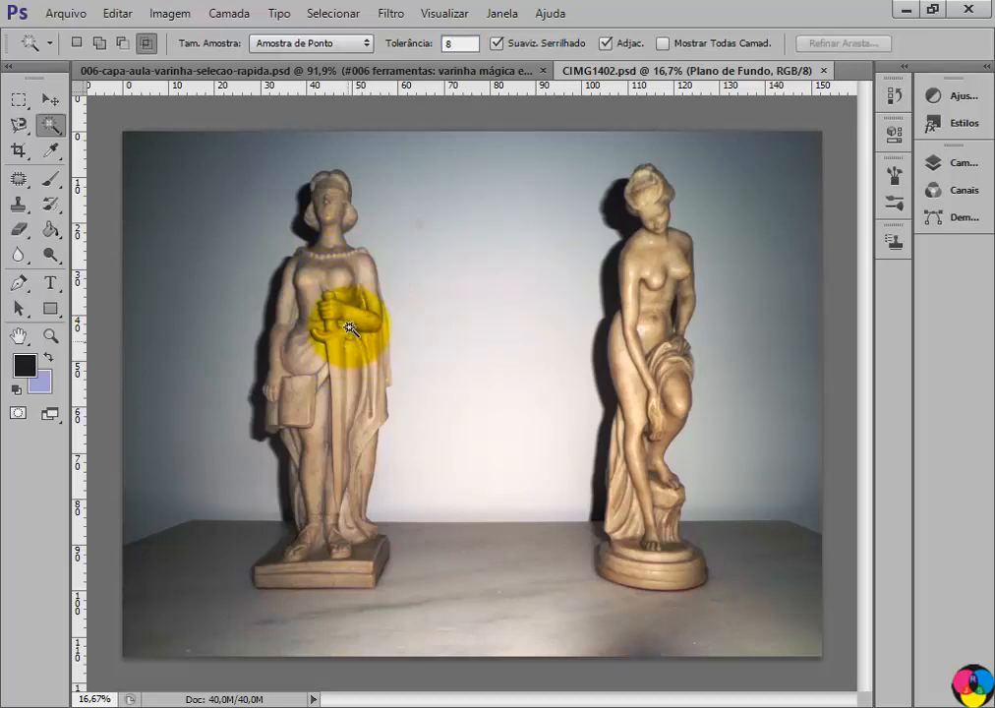
{"action": "left_click", "coordinate": [349, 378]}
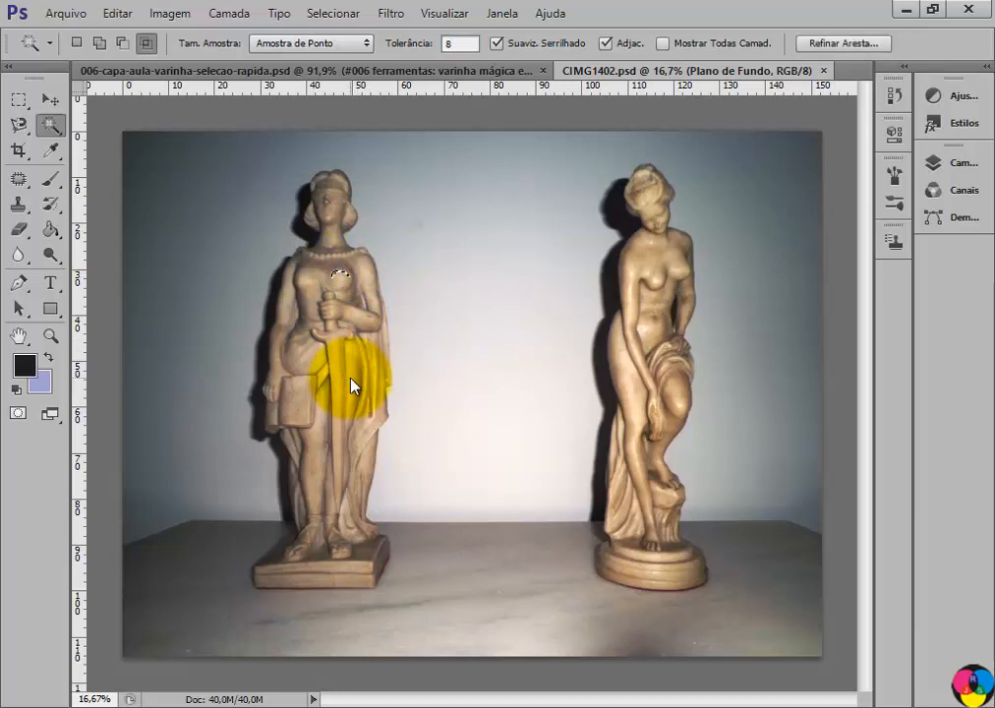
{"action": "left_click", "coordinate": [311, 363]}
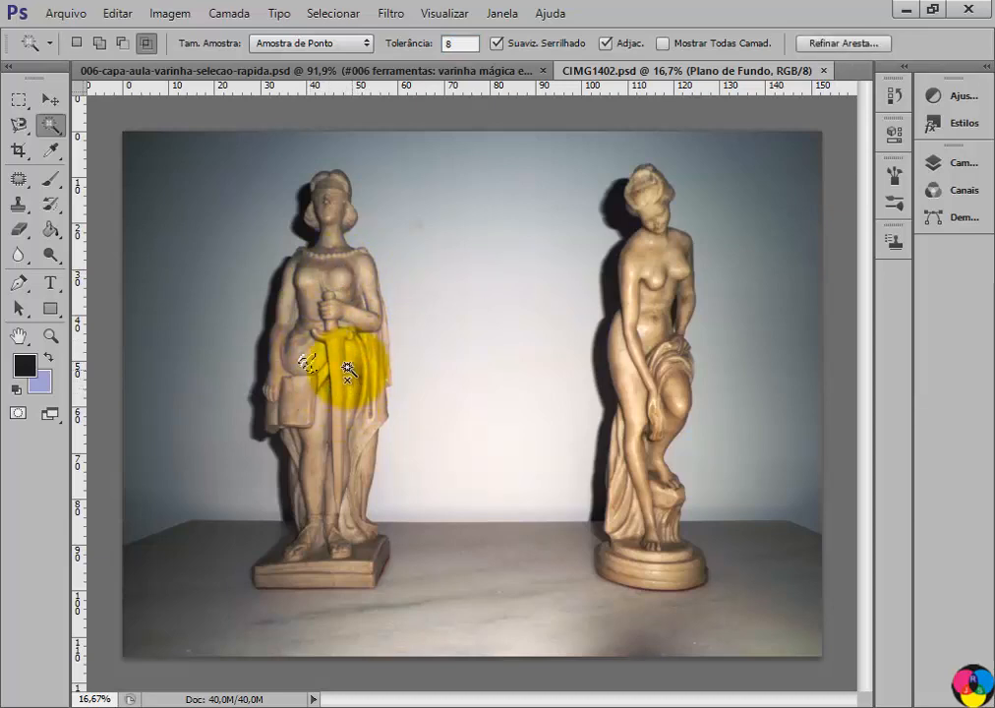
{"action": "left_click", "coordinate": [349, 365]}
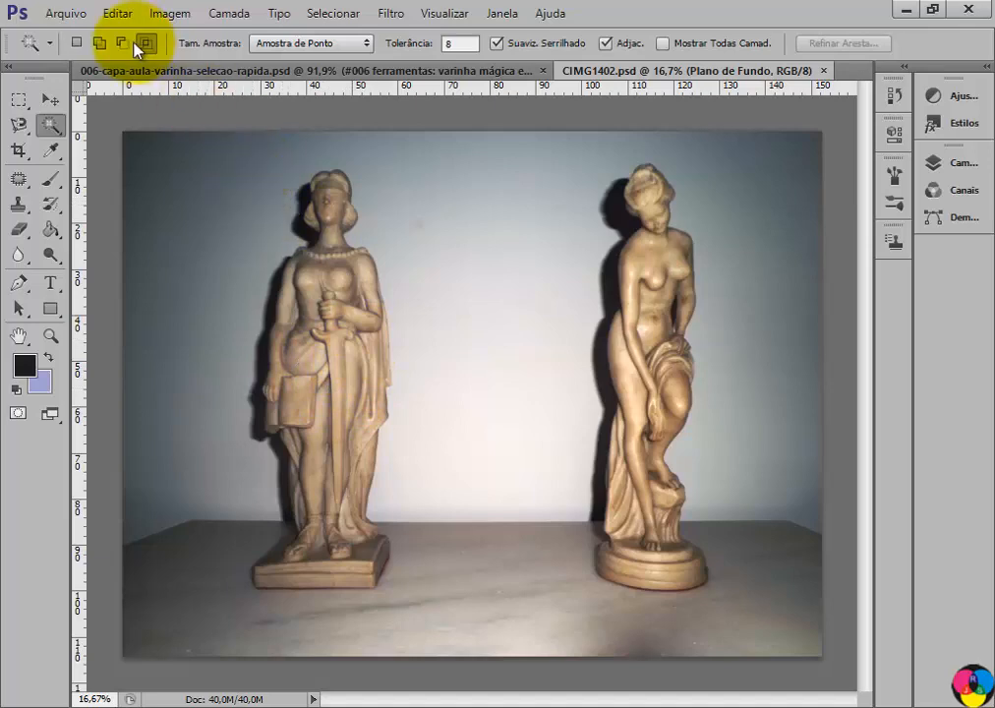
{"action": "left_click", "coordinate": [77, 45]}
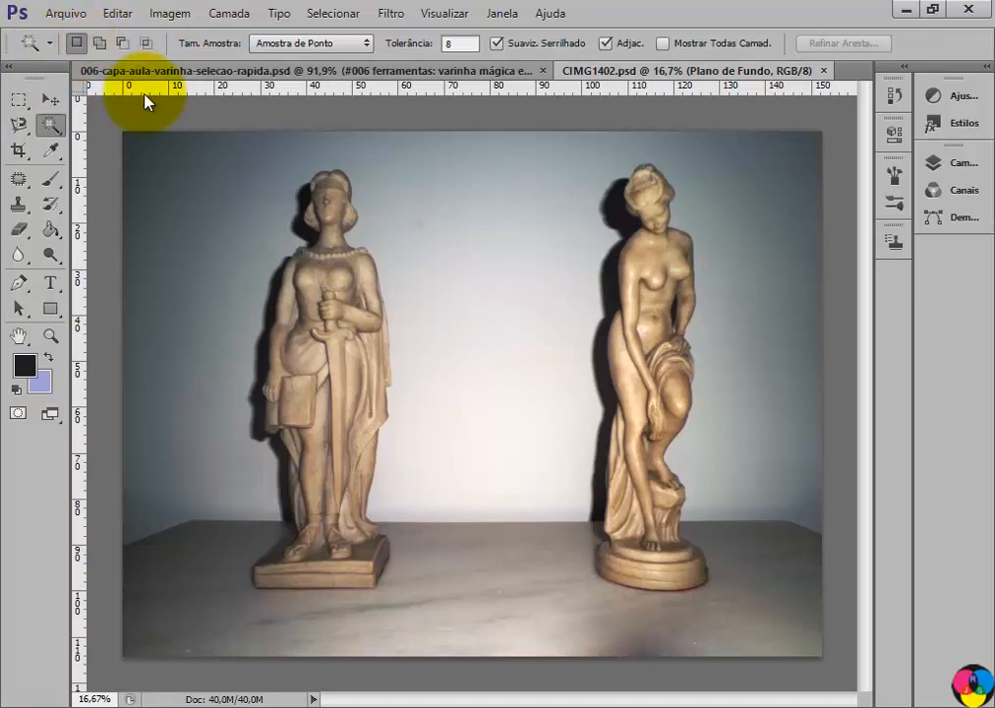
Step: Sample both sides of the sword statue's chest and the drapery beside the sword at tolerance 8
{"action": "left_click", "coordinate": [450, 43]}
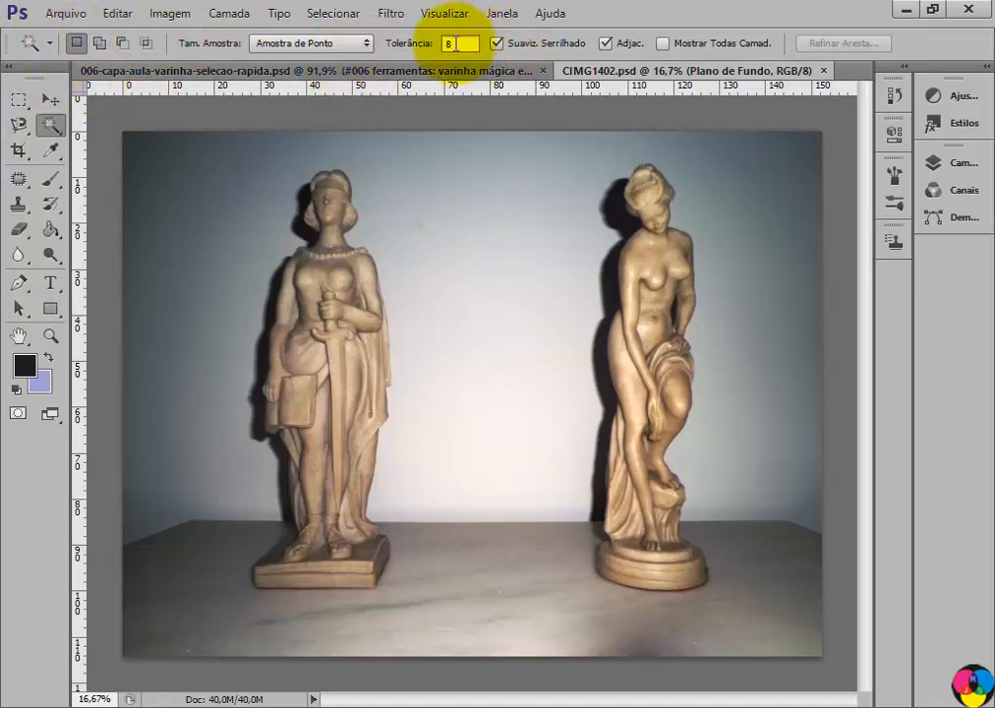
{"action": "left_click", "coordinate": [339, 285]}
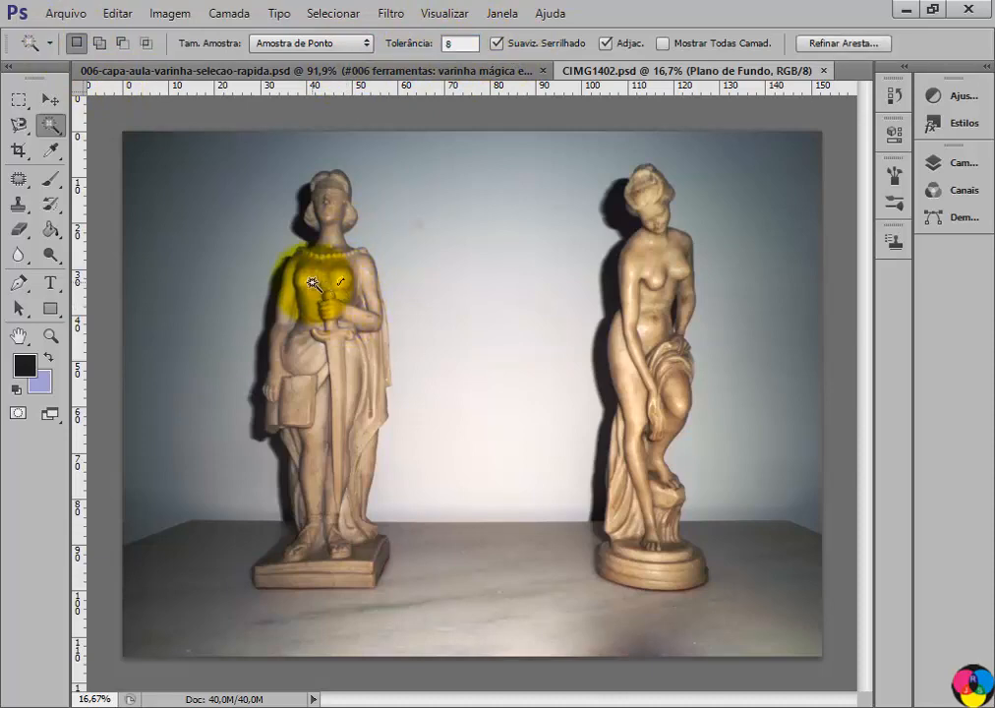
{"action": "left_click", "coordinate": [307, 281]}
{"action": "left_click", "coordinate": [349, 381]}
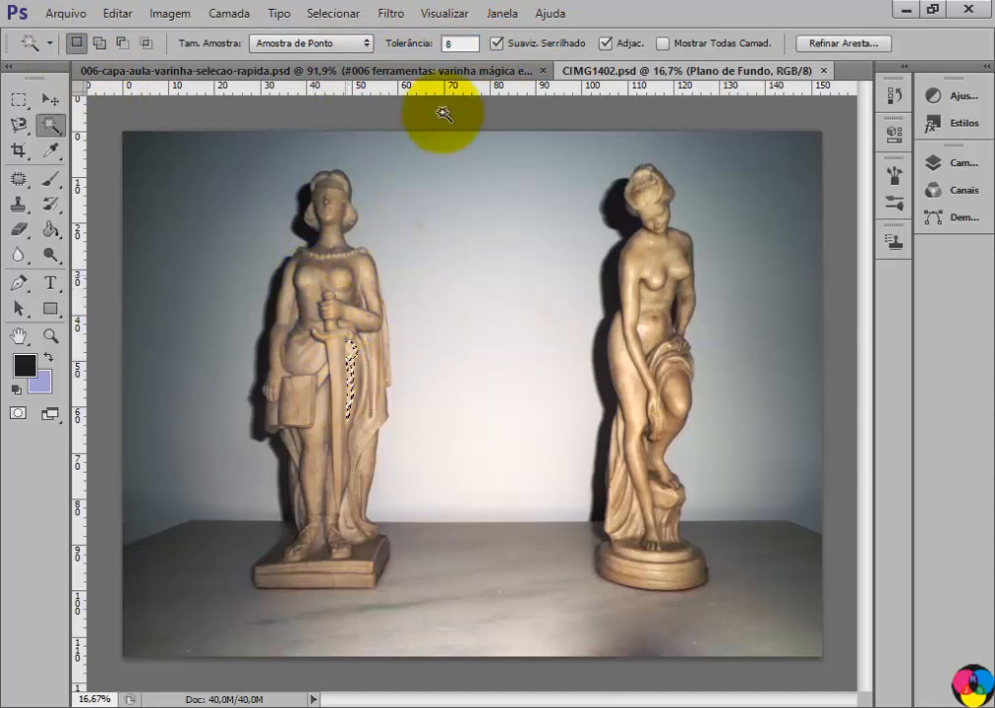
Step: Try tolerances of 32 and 64 on the sword statue's drapery
{"action": "left_click", "coordinate": [454, 43]}
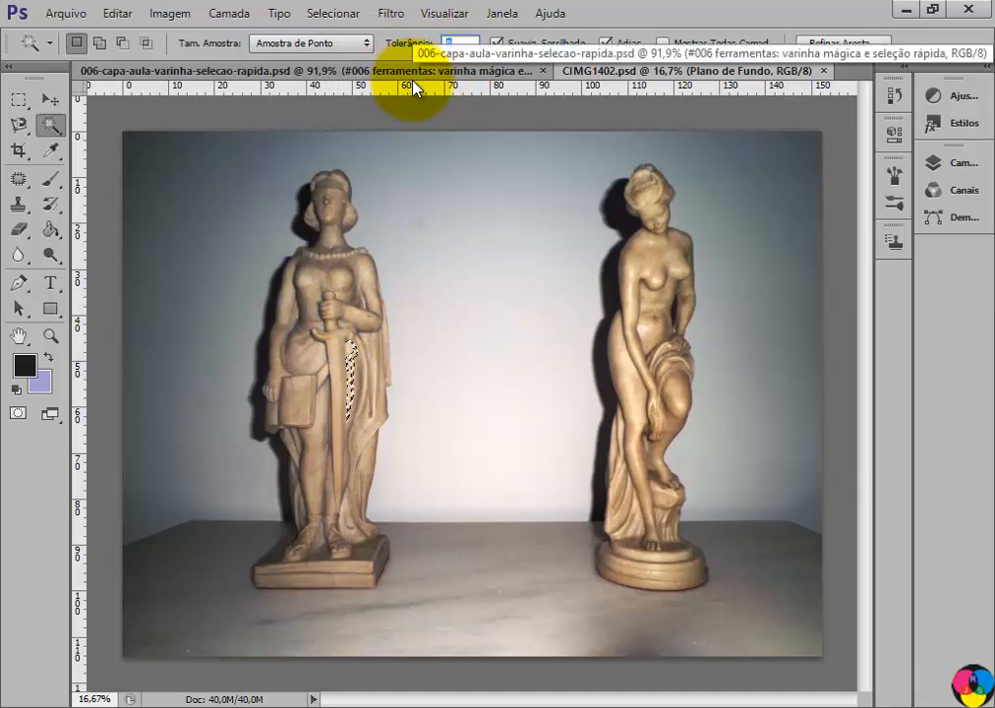
{"action": "type", "text": "32"}
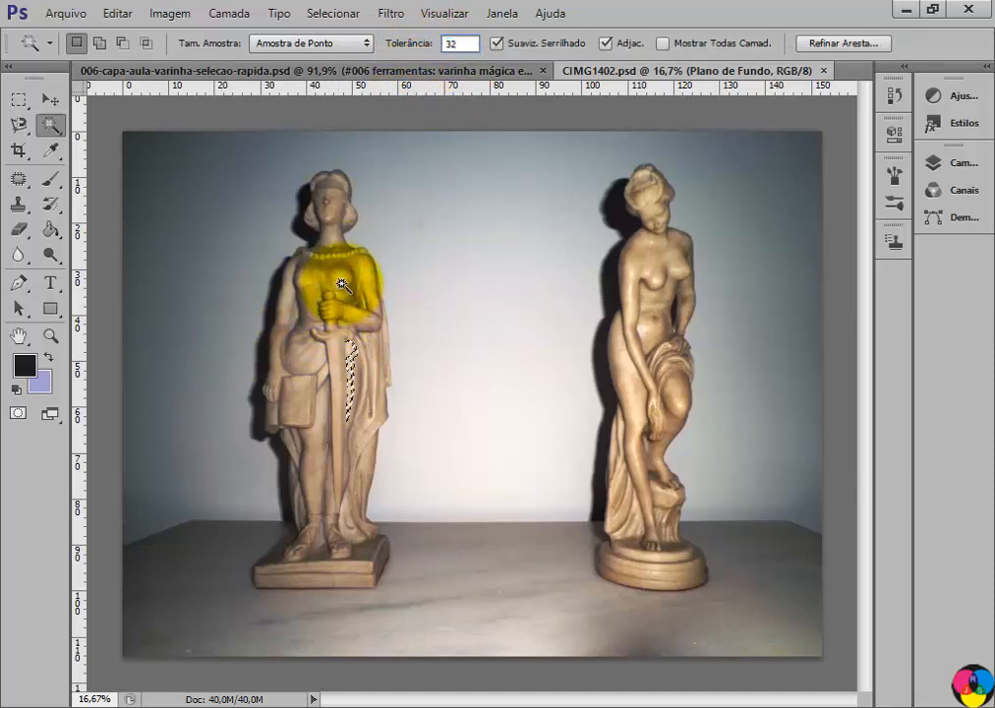
{"action": "left_click", "coordinate": [355, 360]}
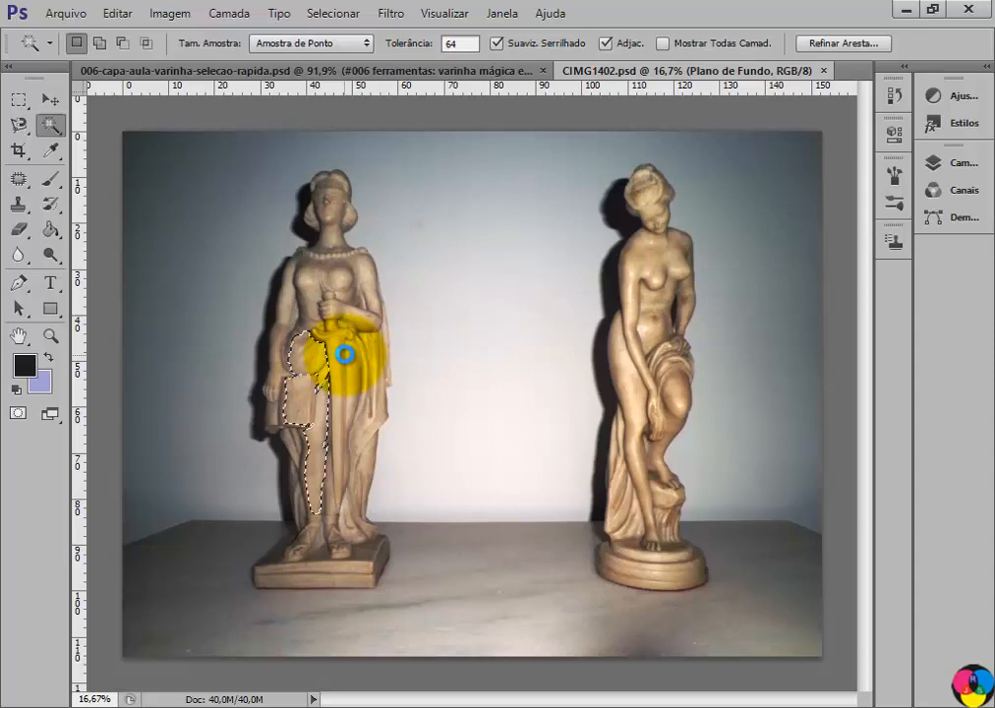
{"action": "left_click", "coordinate": [352, 377]}
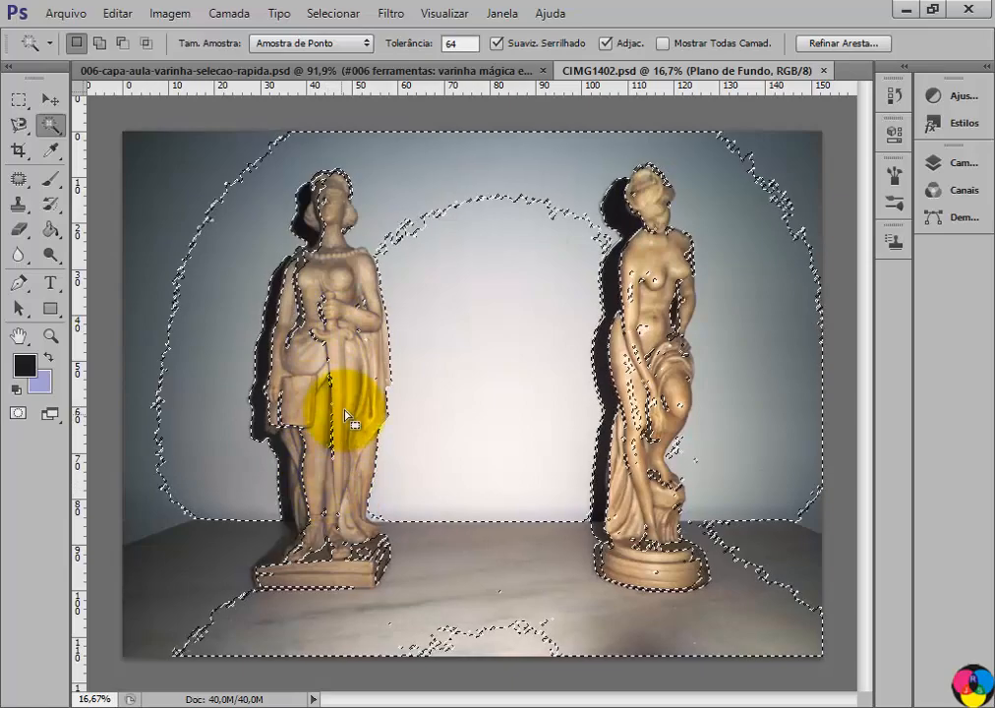
Step: Set the tolerance to 16 and make a new selection on the upper part of the sword blade
{"action": "double_click", "coordinate": [458, 43]}
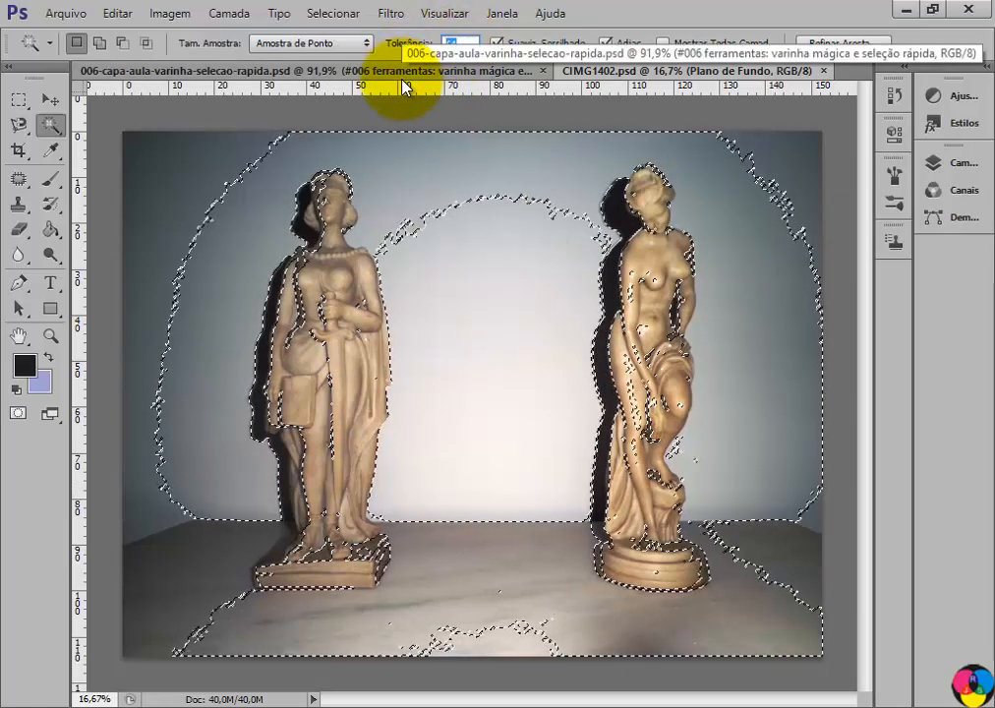
{"action": "type", "text": "16"}
{"action": "left_click", "coordinate": [335, 346]}
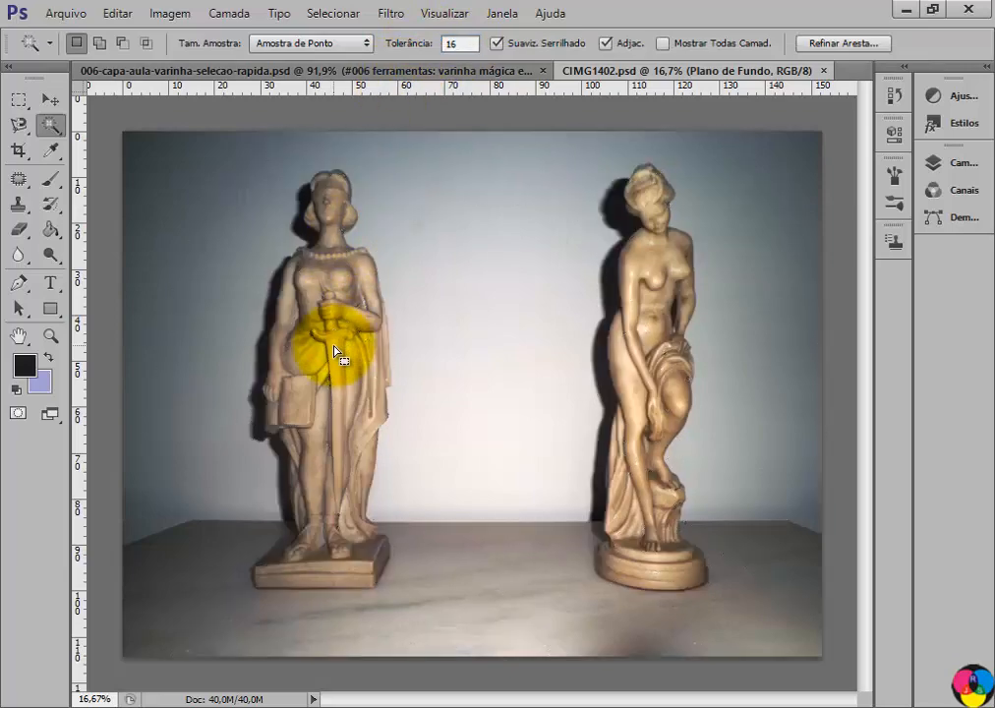
{"action": "left_click", "coordinate": [339, 361]}
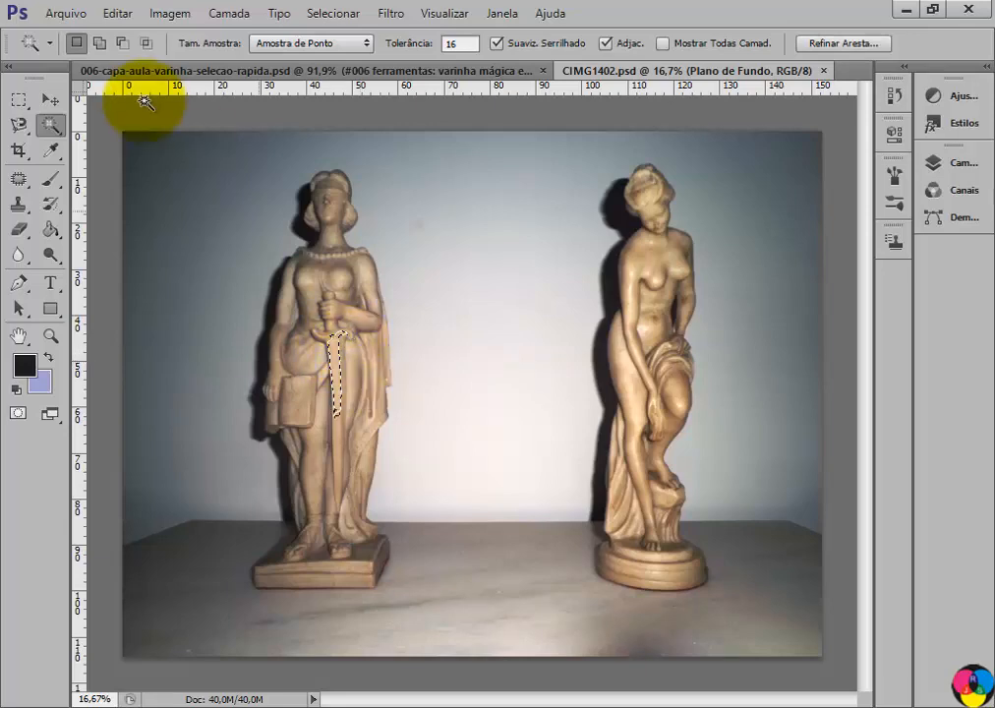
Step: Switch to Adicionar à seleção and add the sword statue's drapery folds, forearm, chest and upper arm to the selection
{"action": "left_click", "coordinate": [101, 46]}
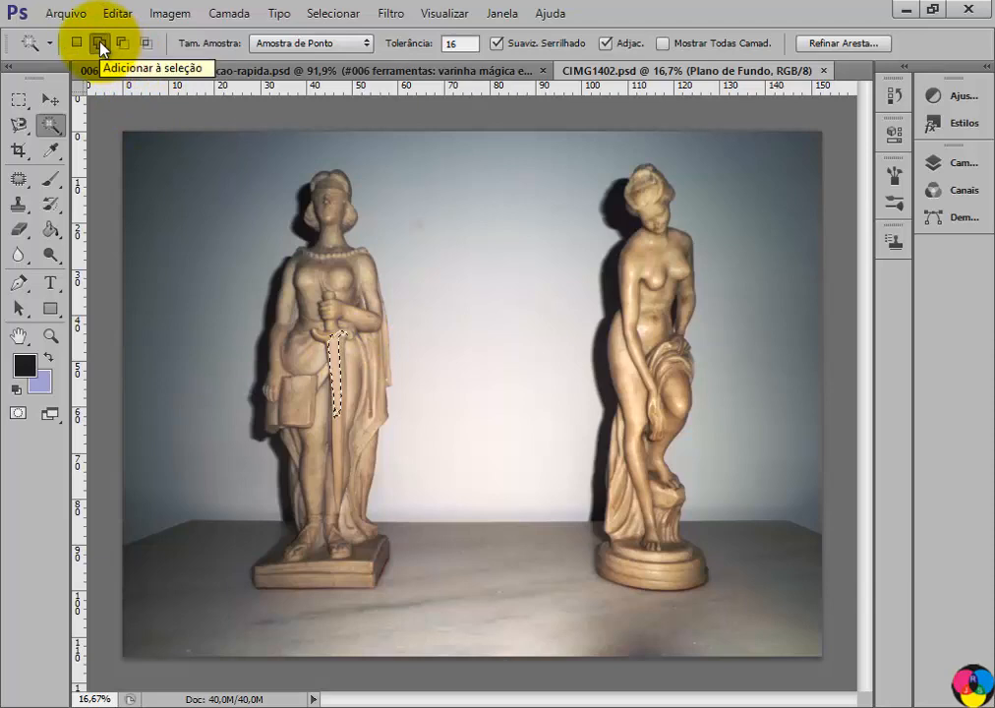
{"action": "left_click", "coordinate": [354, 377]}
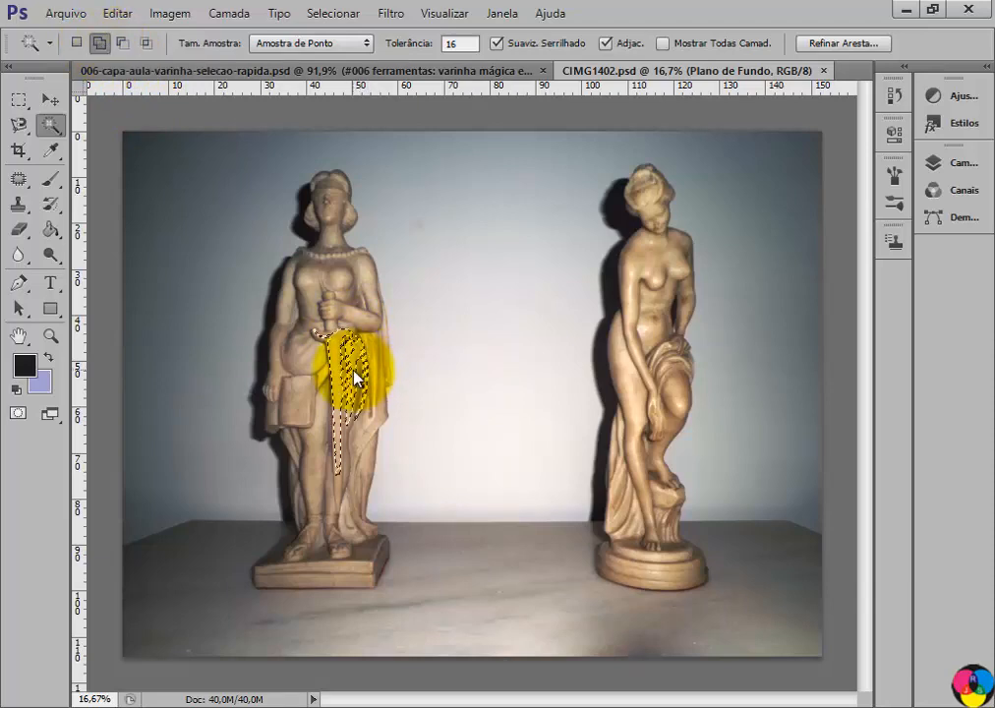
{"action": "left_click", "coordinate": [352, 322]}
{"action": "left_click", "coordinate": [339, 279]}
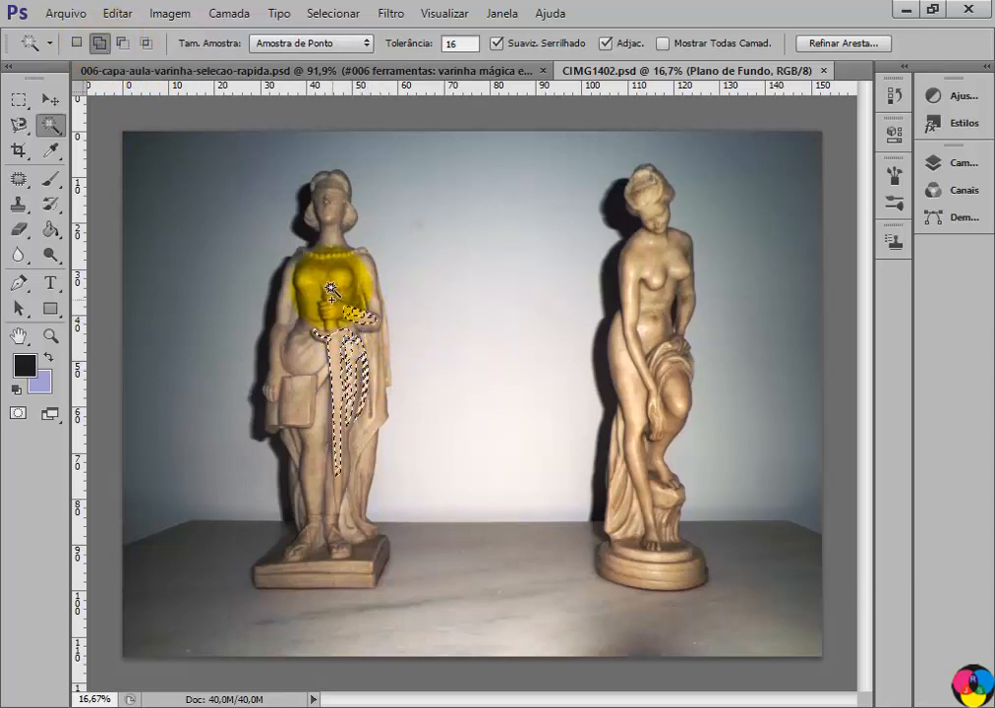
{"action": "left_click", "coordinate": [304, 290]}
{"action": "left_click", "coordinate": [284, 300]}
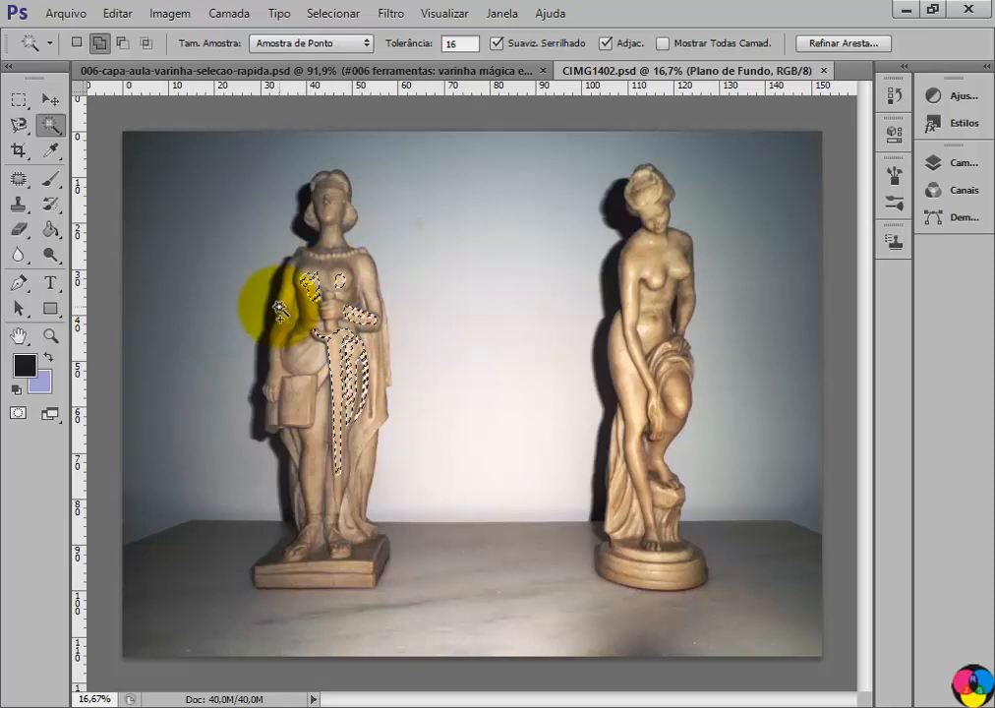
Step: Add the sword statue's book, lower cloak, leg, book-side hand and torso to the selection at tolerance 16
{"action": "left_click", "coordinate": [332, 409]}
{"action": "left_click", "coordinate": [288, 404]}
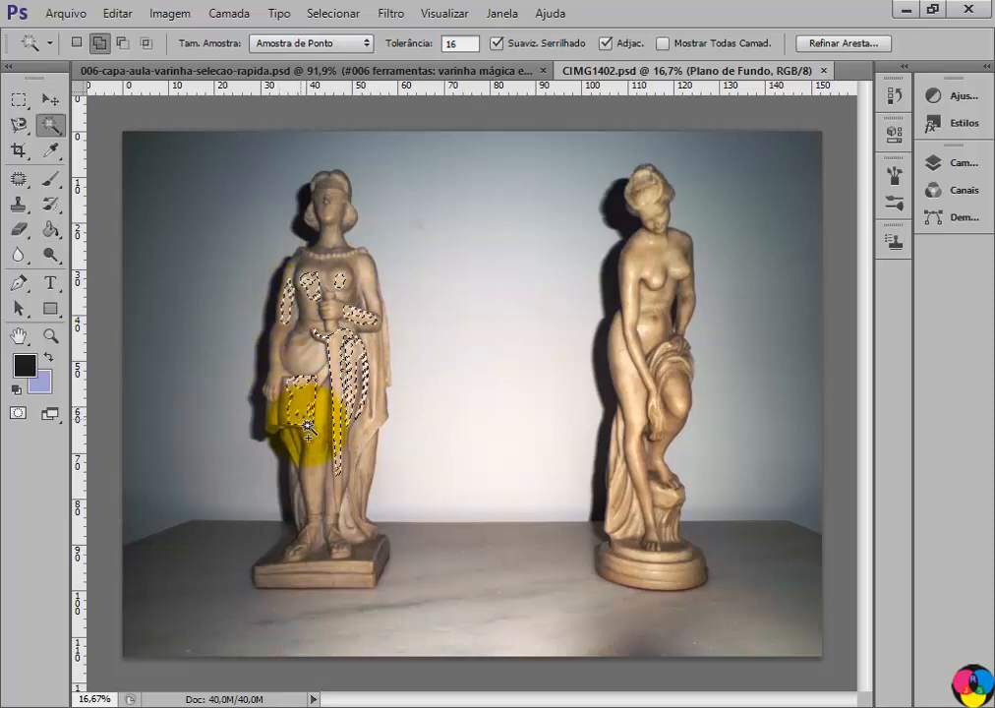
{"action": "left_click", "coordinate": [368, 468]}
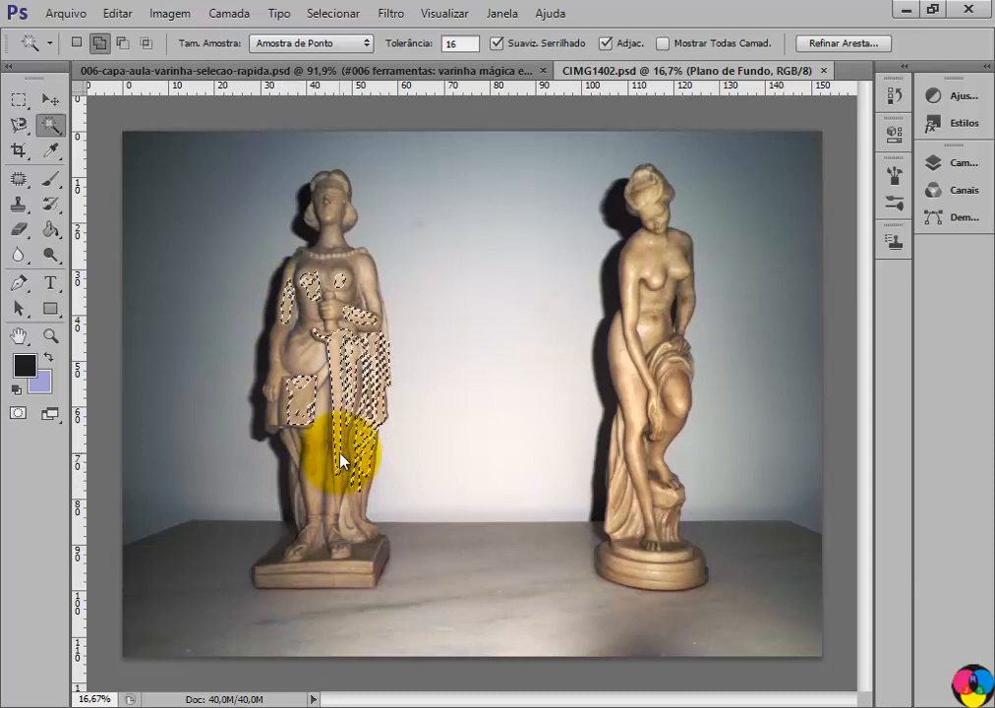
{"action": "left_click", "coordinate": [310, 505]}
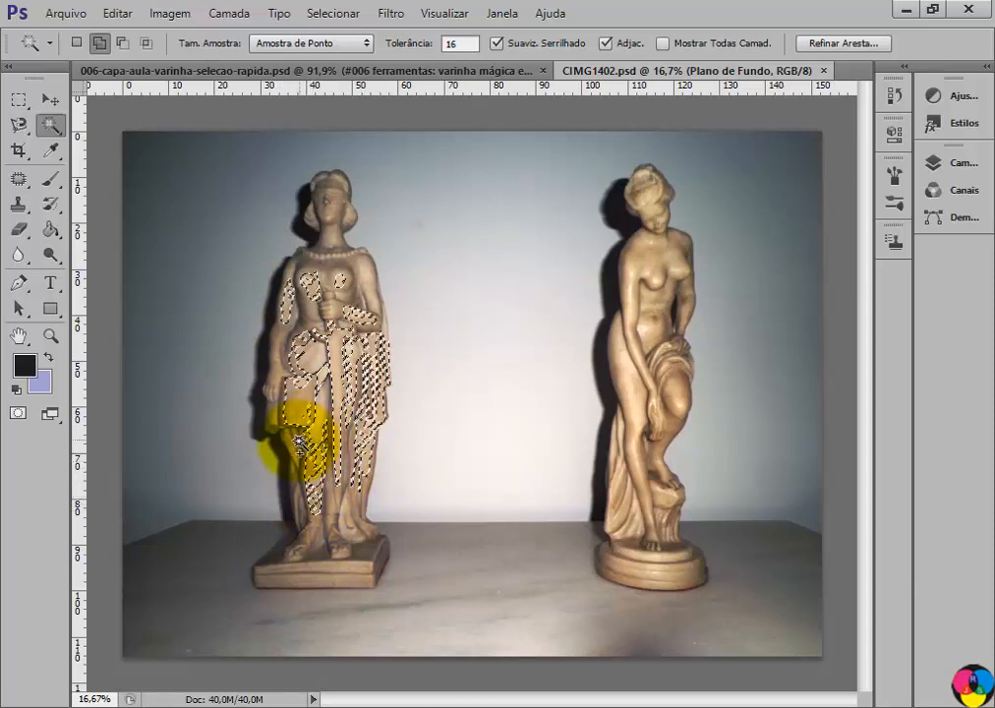
{"action": "left_click", "coordinate": [275, 381]}
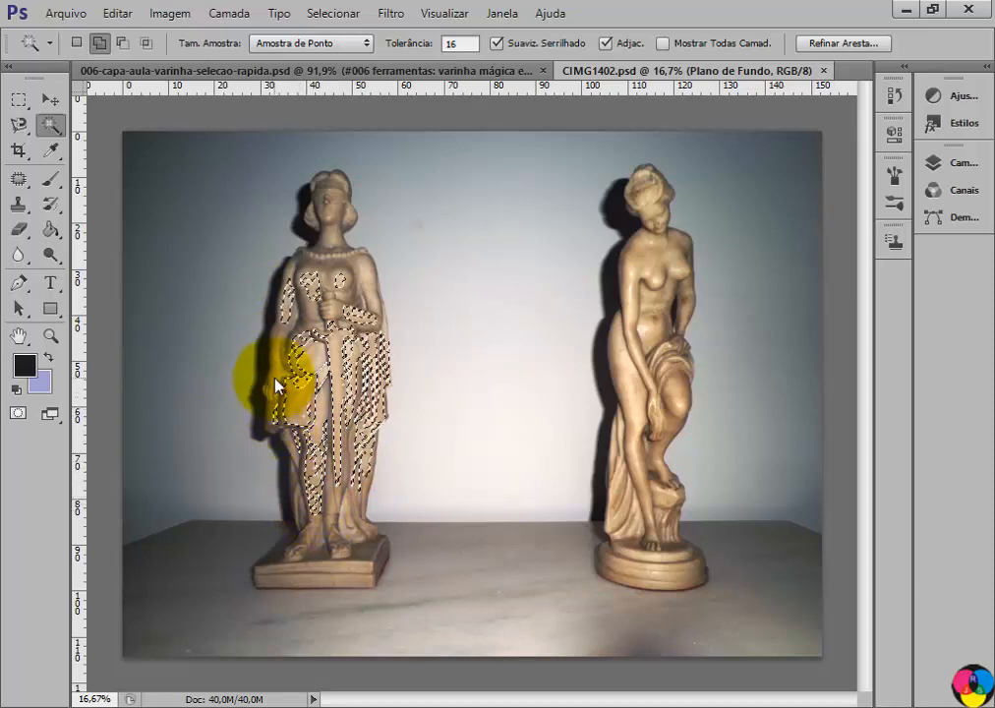
{"action": "left_click", "coordinate": [315, 307]}
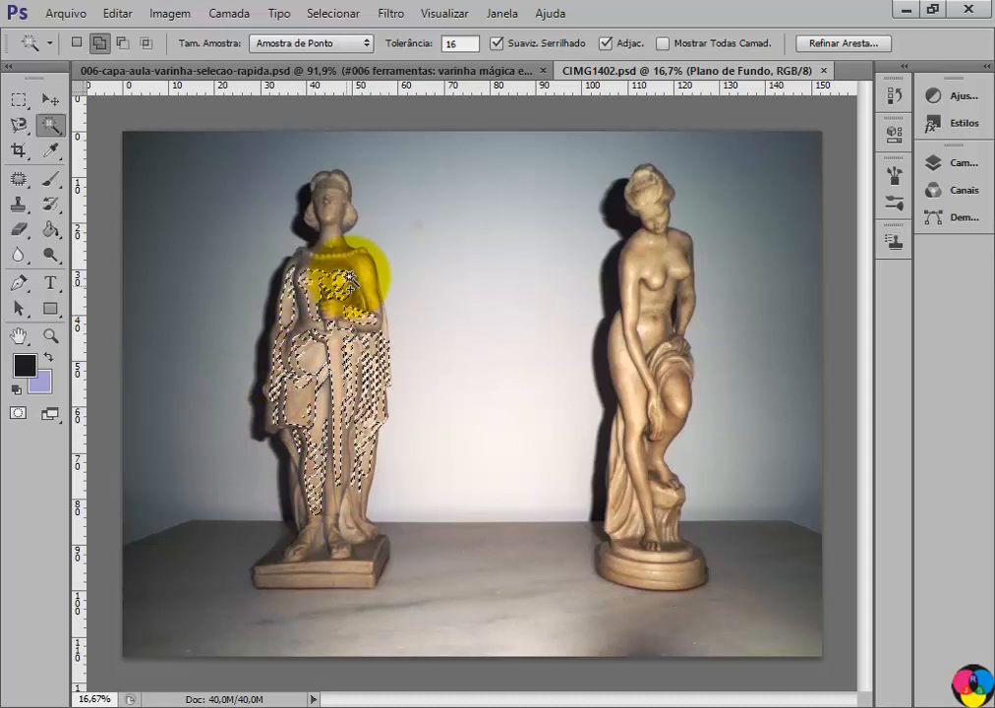
Step: Set the tolerance to 20 and add the sword statue's legs, lower sword blade and foot to the selection
{"action": "left_click", "coordinate": [458, 43]}
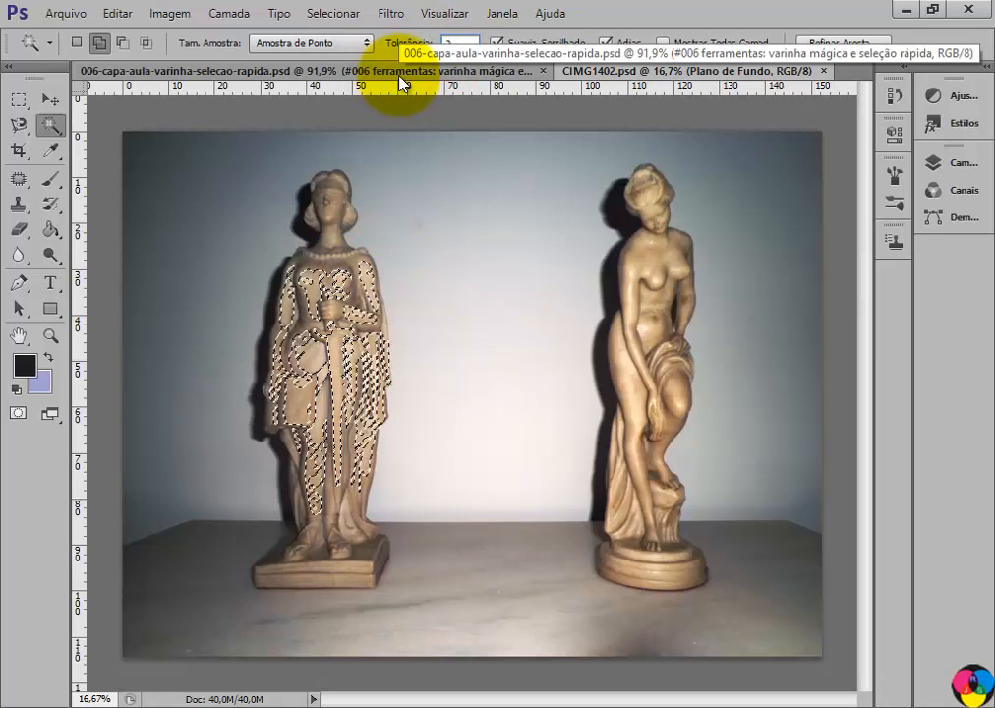
{"action": "type", "text": "20"}
{"action": "left_click", "coordinate": [322, 411]}
{"action": "left_click", "coordinate": [334, 471]}
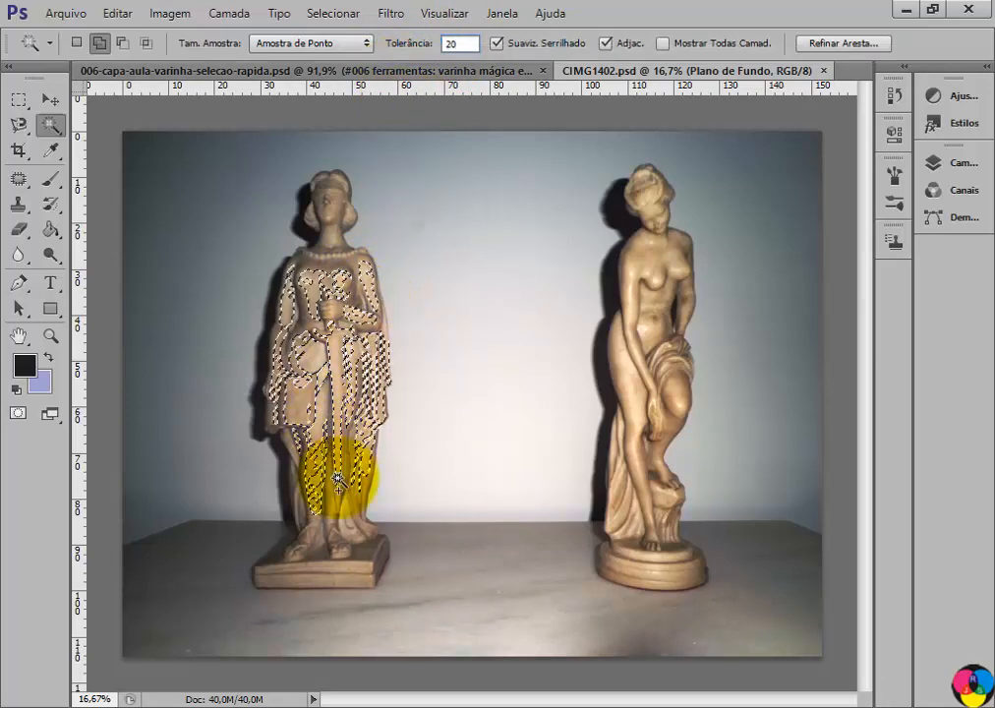
{"action": "left_click", "coordinate": [331, 508]}
{"action": "left_click", "coordinate": [313, 547]}
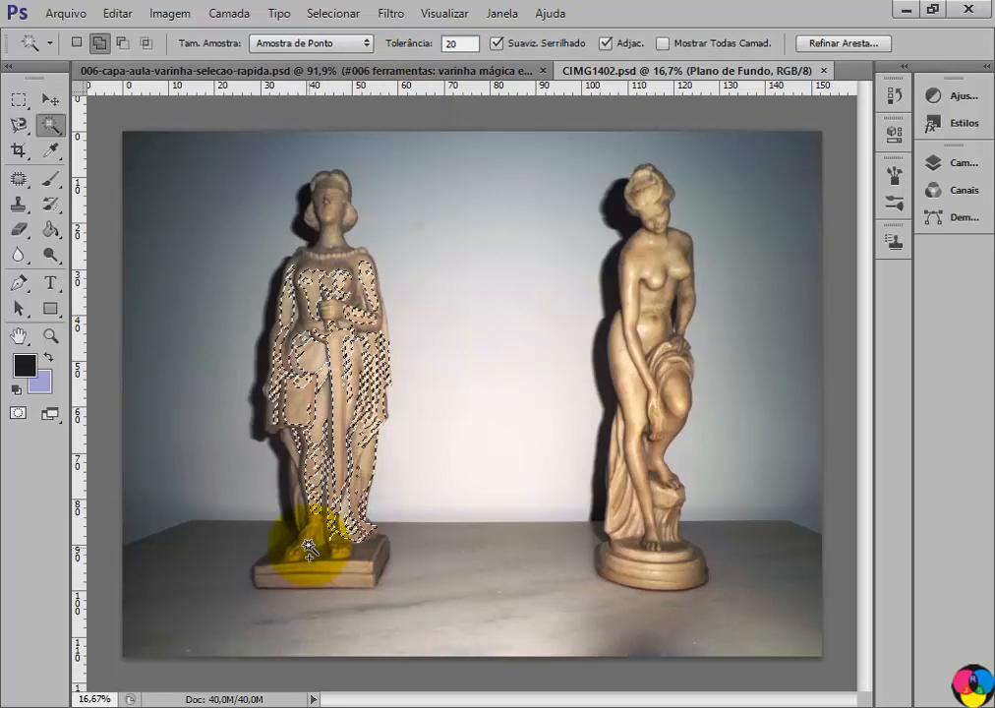
Step: Add the front, top and side faces of the sword statue's base to the selection at tolerance 20
{"action": "left_click", "coordinate": [307, 573]}
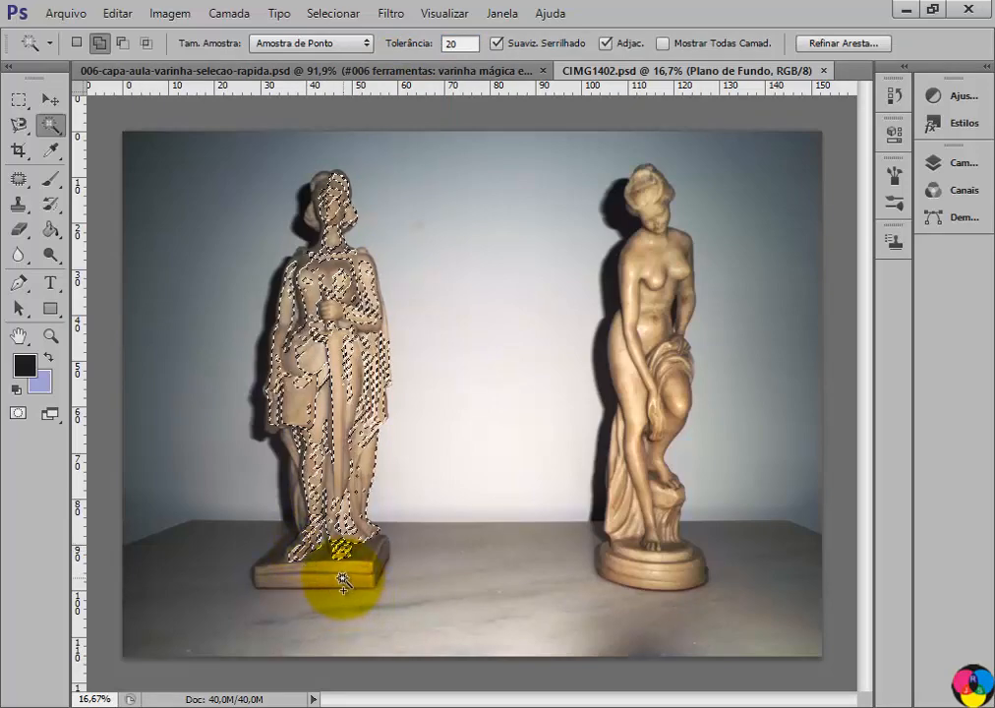
{"action": "left_click", "coordinate": [344, 581]}
{"action": "left_click", "coordinate": [369, 555]}
{"action": "left_click", "coordinate": [377, 579]}
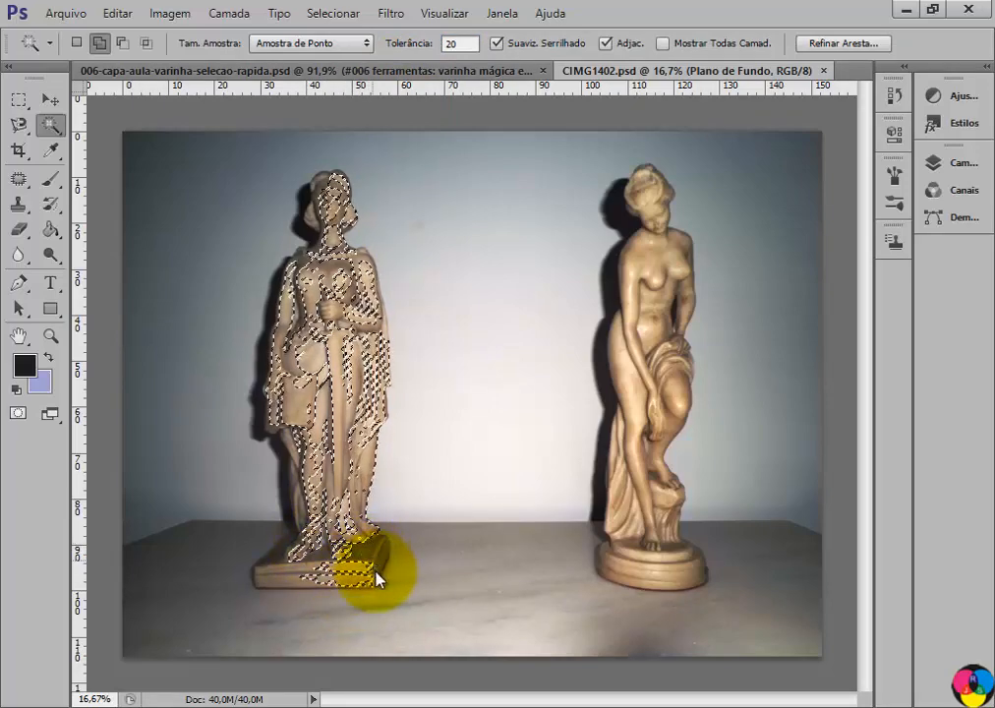
{"action": "left_click", "coordinate": [356, 554]}
{"action": "left_click", "coordinate": [291, 558]}
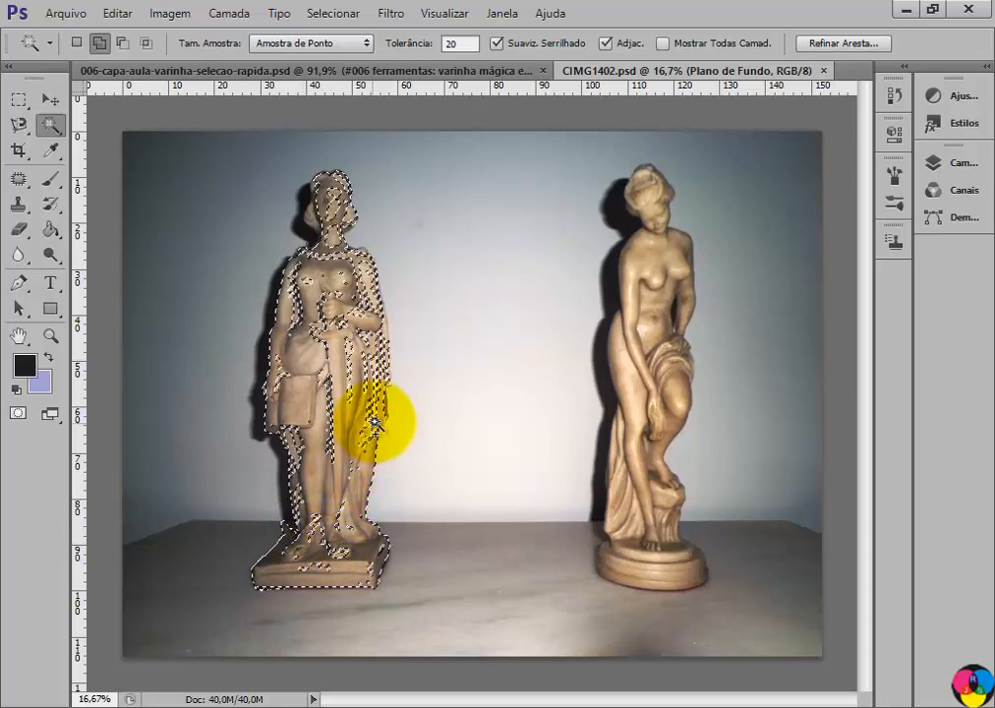
Step: Set the tolerance to 25 and add the remaining gaps on the sword statue's head and chest to the selection
{"action": "double_click", "coordinate": [454, 43]}
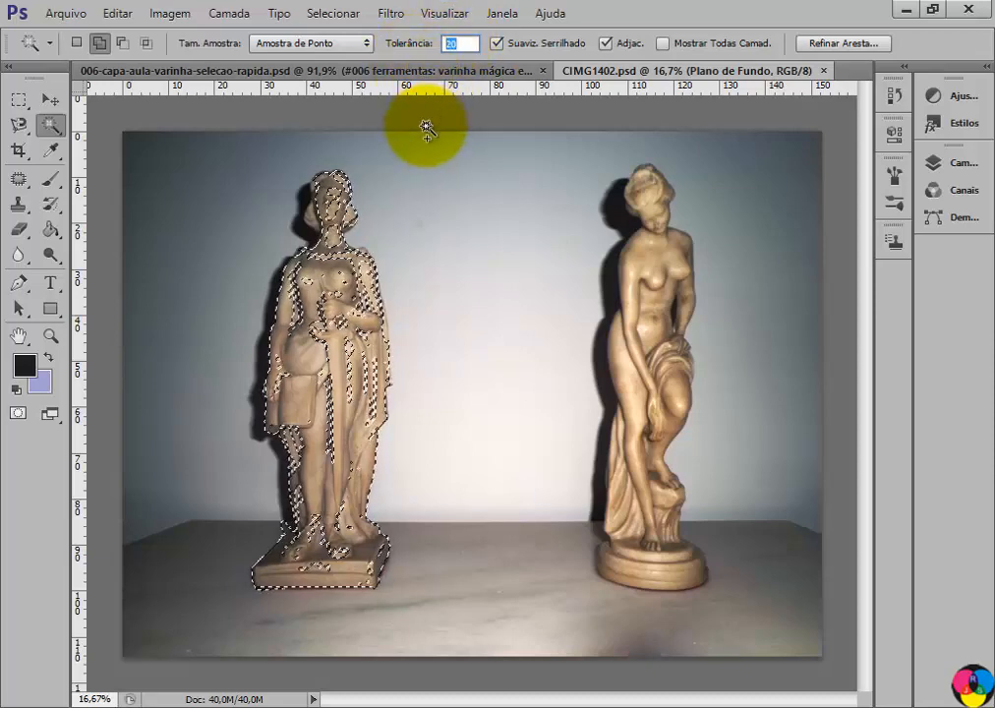
{"action": "type", "text": "25"}
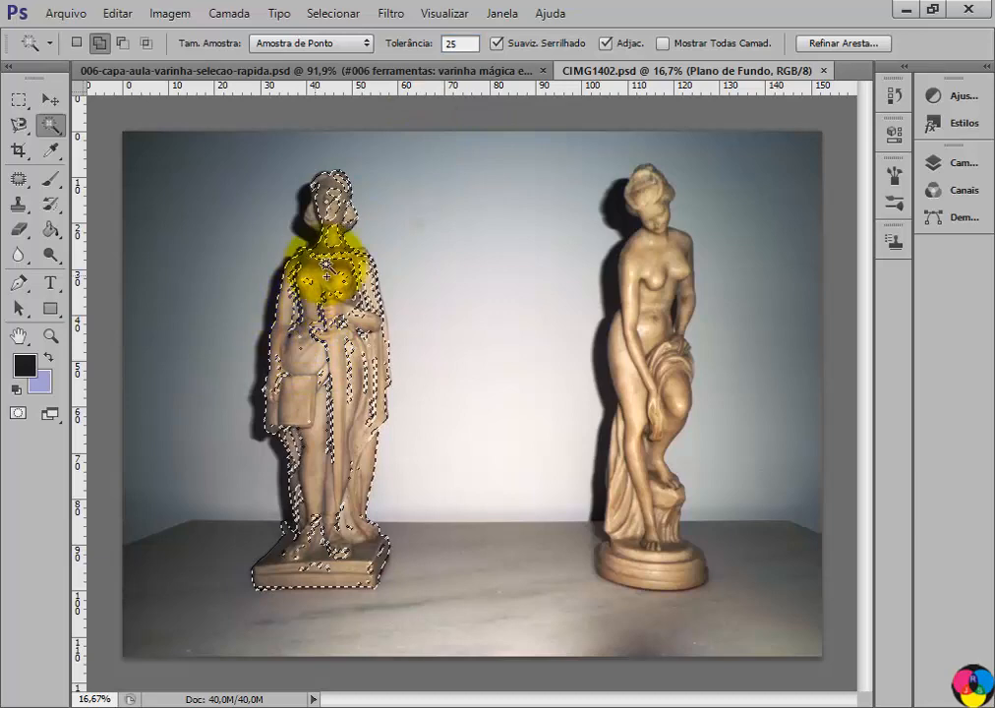
{"action": "left_click", "coordinate": [320, 222]}
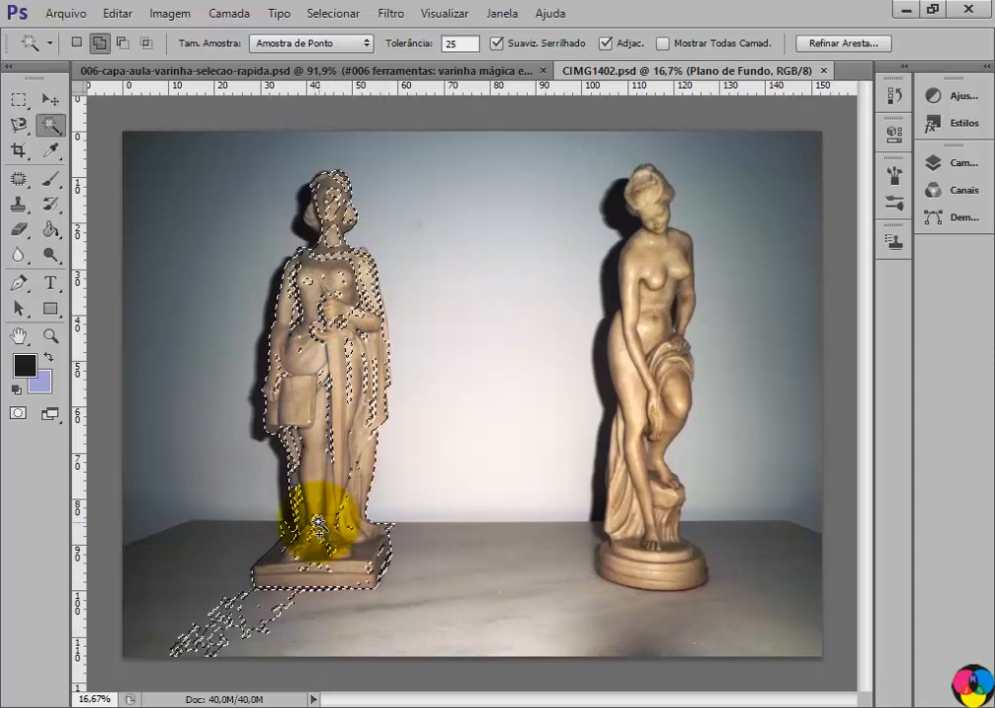
{"action": "left_click", "coordinate": [306, 285]}
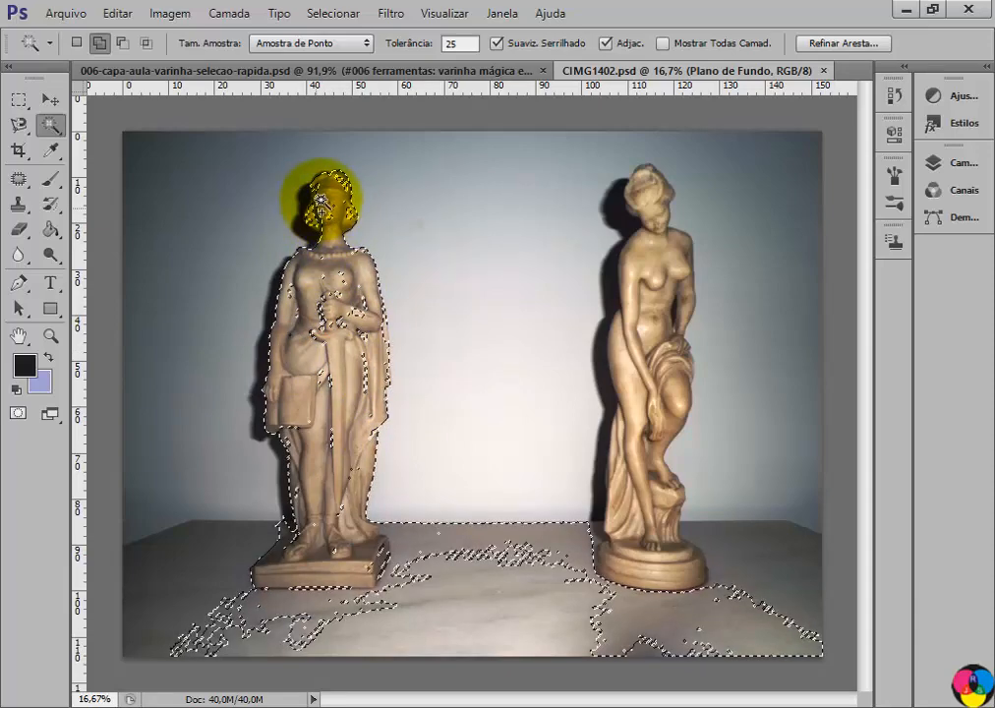
Step: Use the freehand Lasso in subtract mode to remove the stray tabletop areas around both statues' bases from the selection
{"action": "left_click", "coordinate": [20, 126]}
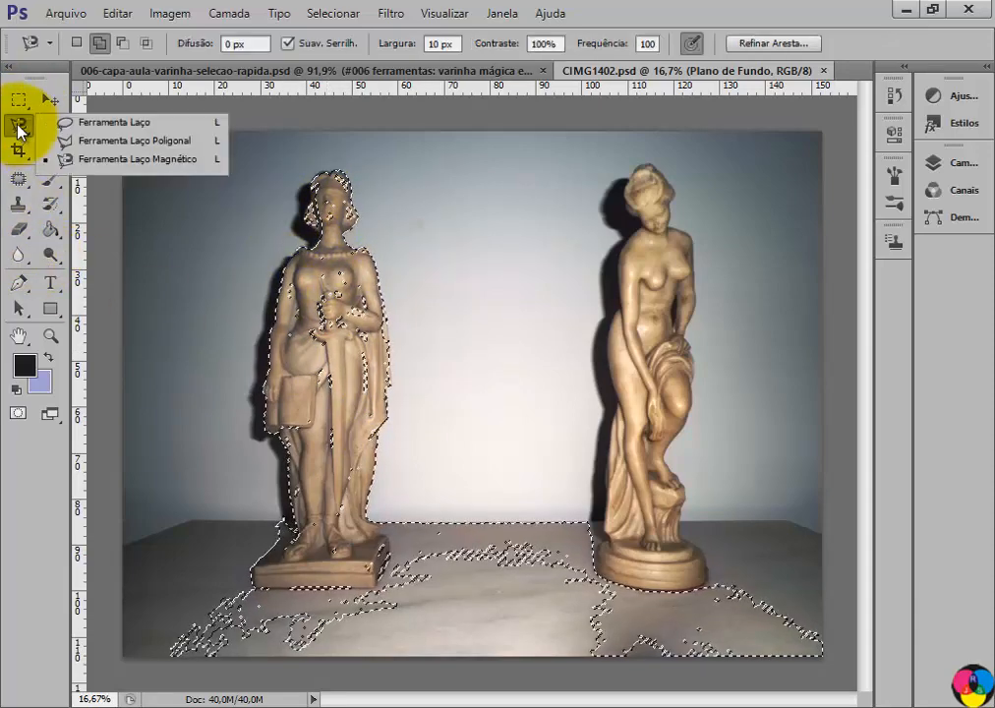
{"action": "left_click", "coordinate": [95, 123]}
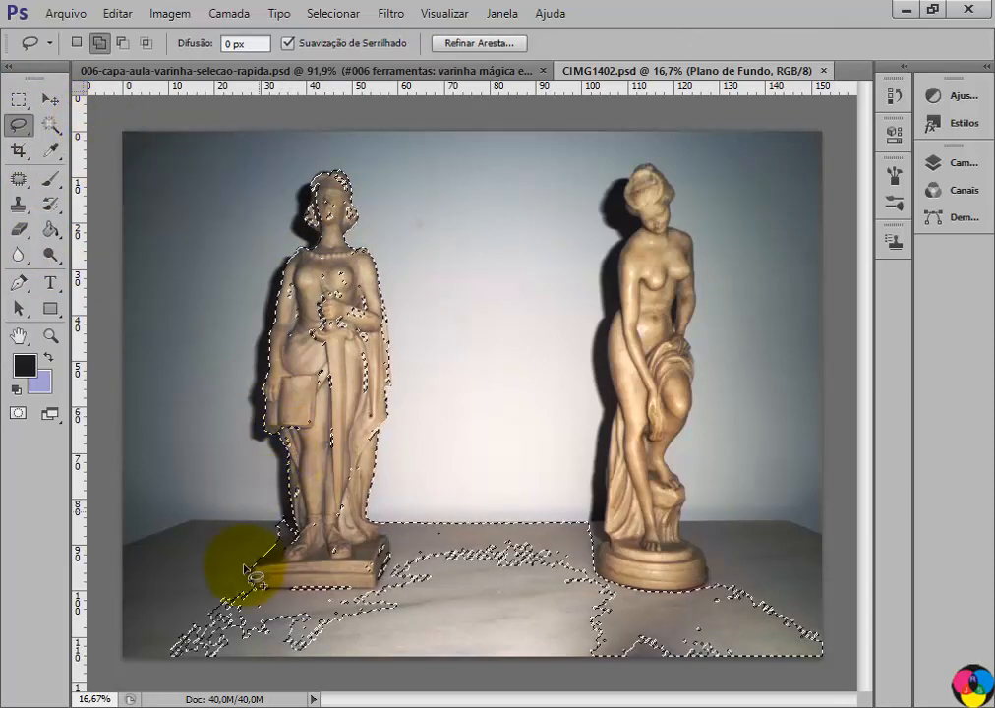
{"action": "left_click", "coordinate": [122, 42]}
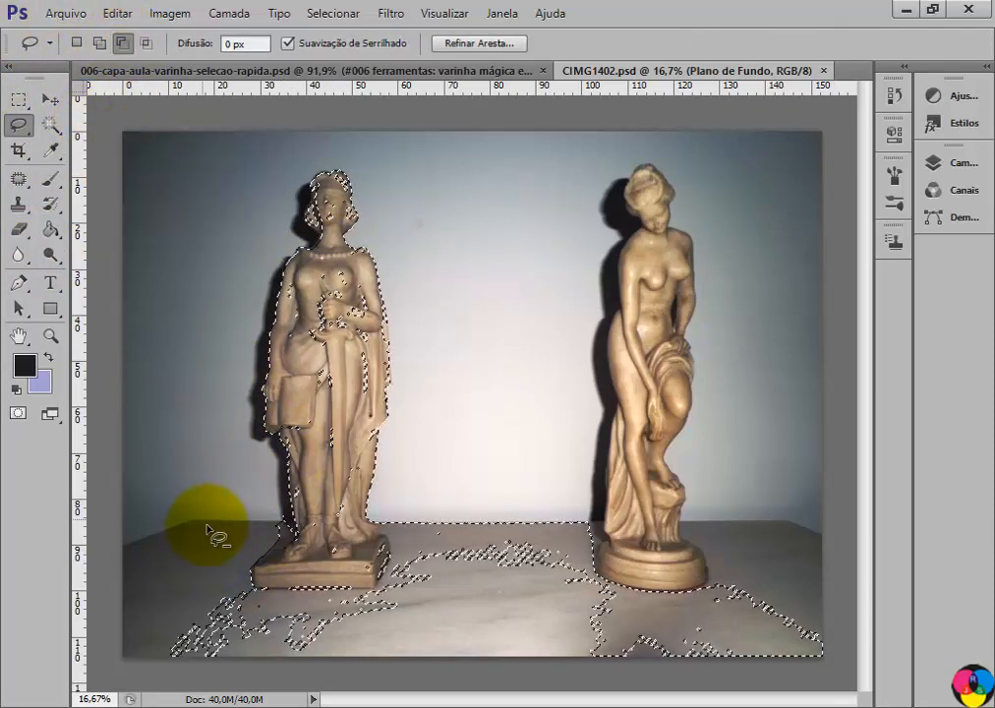
{"action": "mouse_move", "coordinate": [263, 589]}
{"action": "left_mouse_down"}
{"action": "mouse_move", "coordinate": [366, 602]}
{"action": "mouse_move", "coordinate": [441, 534]}
{"action": "mouse_move", "coordinate": [521, 506]}
{"action": "mouse_move", "coordinate": [551, 616]}
{"action": "mouse_move", "coordinate": [659, 616]}
{"action": "mouse_move", "coordinate": [752, 581]}
{"action": "mouse_move", "coordinate": [864, 677]}
{"action": "mouse_move", "coordinate": [154, 662]}
{"action": "mouse_move", "coordinate": [173, 595]}
{"action": "mouse_move", "coordinate": [235, 582]}
{"action": "mouse_move", "coordinate": [251, 593]}
{"action": "mouse_move", "coordinate": [285, 619]}
{"action": "left_mouse_up"}
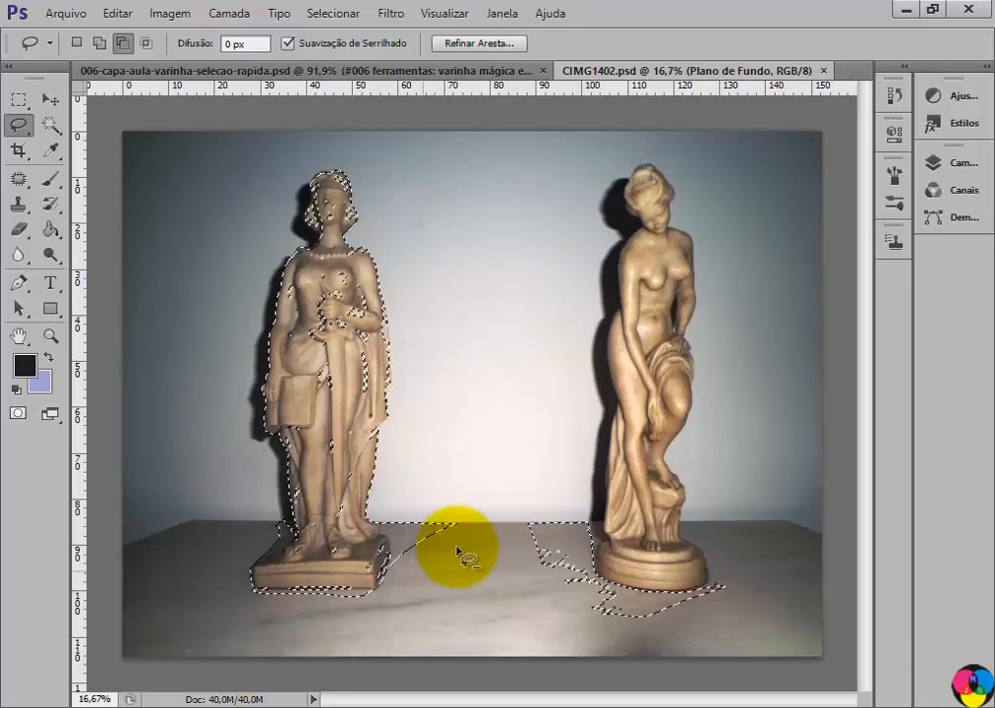
{"action": "mouse_move", "coordinate": [448, 499]}
{"action": "left_mouse_down"}
{"action": "mouse_move", "coordinate": [379, 529]}
{"action": "mouse_move", "coordinate": [395, 559]}
{"action": "mouse_move", "coordinate": [386, 575]}
{"action": "mouse_move", "coordinate": [459, 564]}
{"action": "mouse_move", "coordinate": [492, 510]}
{"action": "mouse_move", "coordinate": [479, 485]}
{"action": "mouse_move", "coordinate": [603, 544]}
{"action": "mouse_move", "coordinate": [594, 564]}
{"action": "mouse_move", "coordinate": [626, 599]}
{"action": "mouse_move", "coordinate": [673, 597]}
{"action": "mouse_move", "coordinate": [707, 578]}
{"action": "mouse_move", "coordinate": [743, 585]}
{"action": "mouse_move", "coordinate": [594, 640]}
{"action": "mouse_move", "coordinate": [517, 615]}
{"action": "mouse_move", "coordinate": [506, 474]}
{"action": "mouse_move", "coordinate": [619, 477]}
{"action": "mouse_move", "coordinate": [761, 534]}
{"action": "mouse_move", "coordinate": [747, 604]}
{"action": "mouse_move", "coordinate": [731, 623]}
{"action": "mouse_move", "coordinate": [668, 639]}
{"action": "left_mouse_up"}
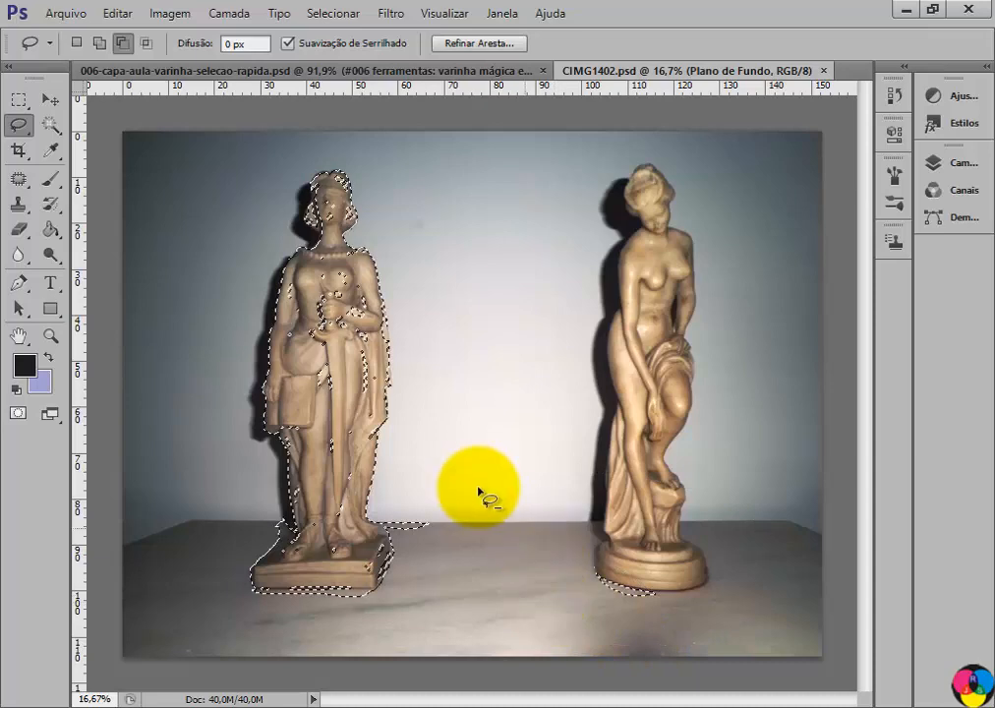
{"action": "mouse_move", "coordinate": [720, 583]}
{"action": "left_mouse_down"}
{"action": "mouse_move", "coordinate": [665, 622]}
{"action": "mouse_move", "coordinate": [572, 561]}
{"action": "left_mouse_up"}
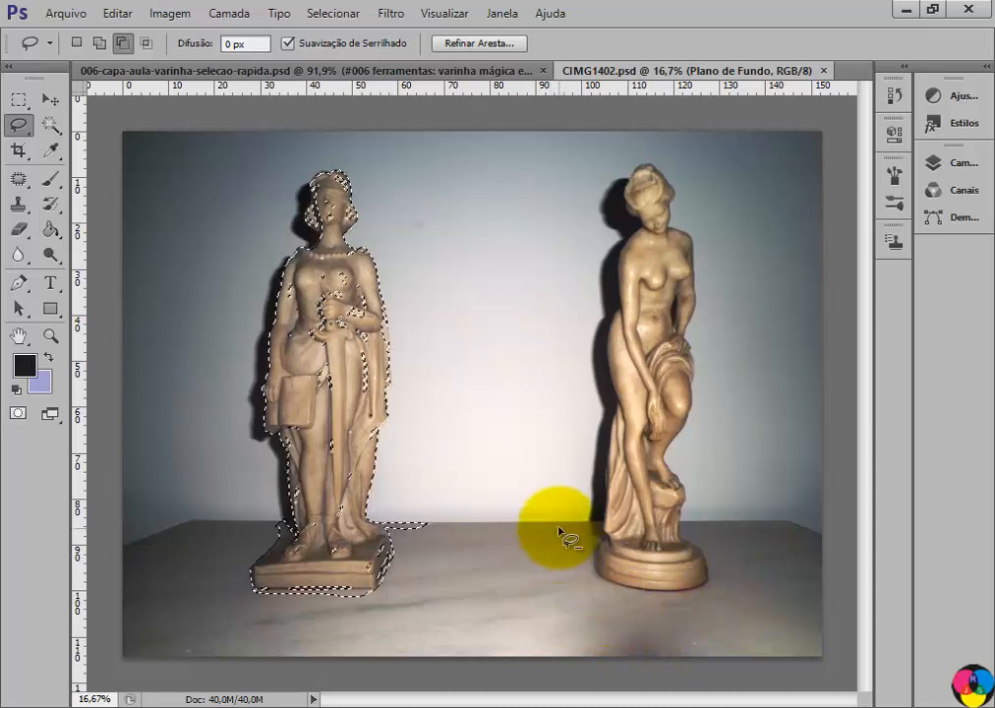
Step: Subtract the thin tabletop strip beside the sword statue's base and add the gaps in its torso, skirt and feet with the Lasso
{"action": "mouse_move", "coordinate": [431, 498]}
{"action": "left_mouse_down"}
{"action": "mouse_move", "coordinate": [418, 526]}
{"action": "mouse_move", "coordinate": [388, 527]}
{"action": "mouse_move", "coordinate": [427, 541]}
{"action": "mouse_move", "coordinate": [440, 506]}
{"action": "left_mouse_up"}
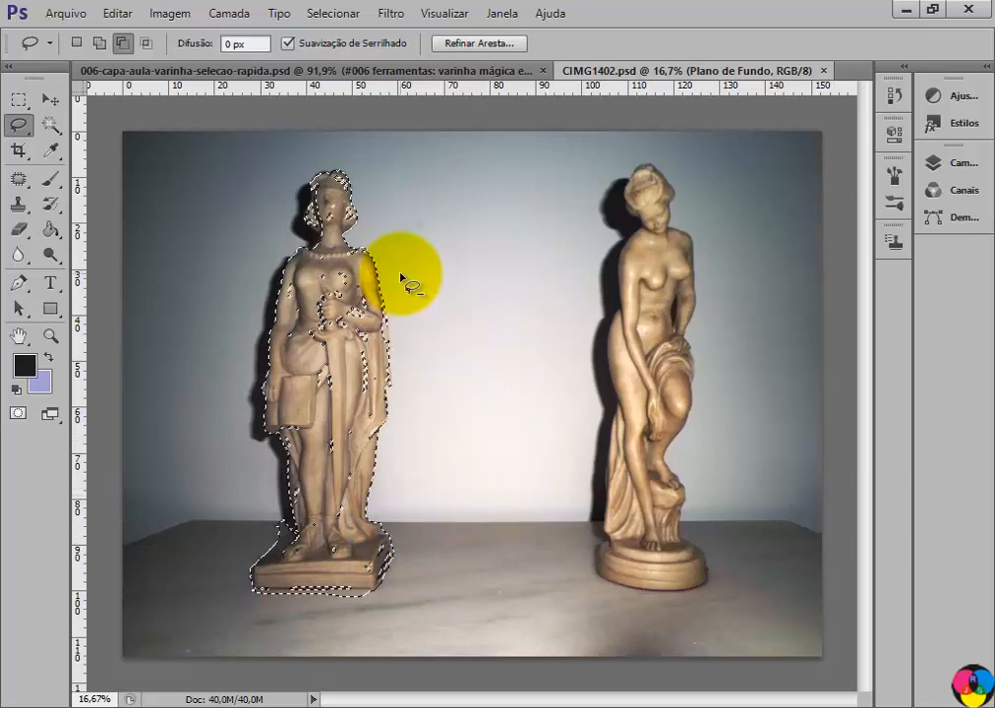
{"action": "left_click", "coordinate": [99, 43]}
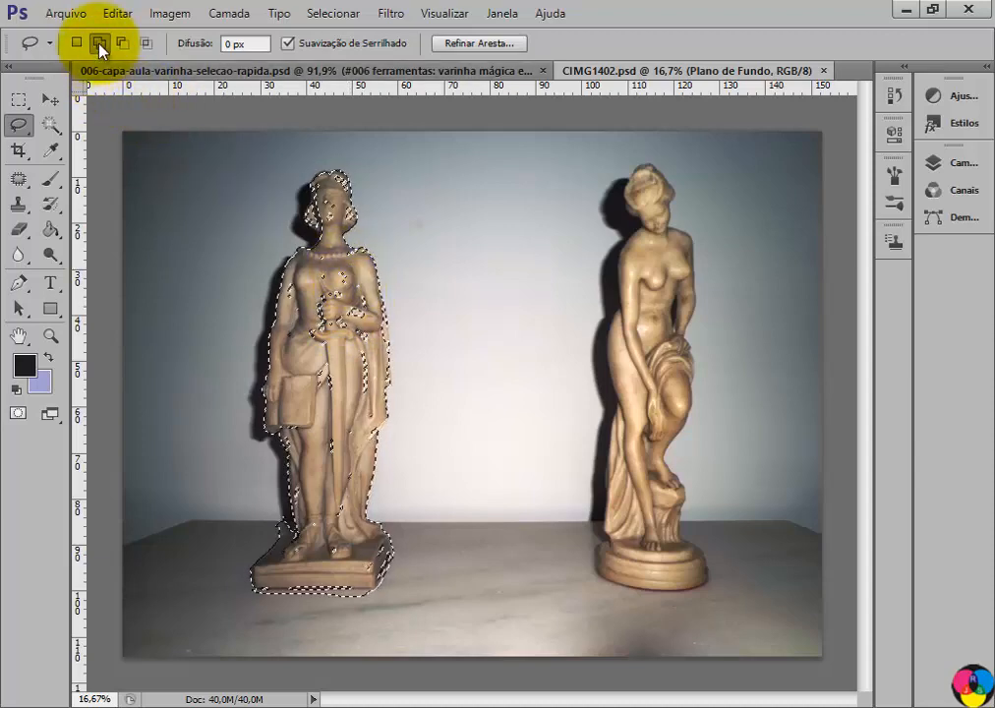
{"action": "mouse_move", "coordinate": [364, 267]}
{"action": "left_mouse_down"}
{"action": "mouse_move", "coordinate": [371, 296]}
{"action": "mouse_move", "coordinate": [352, 374]}
{"action": "mouse_move", "coordinate": [308, 371]}
{"action": "mouse_move", "coordinate": [294, 324]}
{"action": "mouse_move", "coordinate": [322, 285]}
{"action": "mouse_move", "coordinate": [354, 268]}
{"action": "mouse_move", "coordinate": [371, 360]}
{"action": "left_mouse_up"}
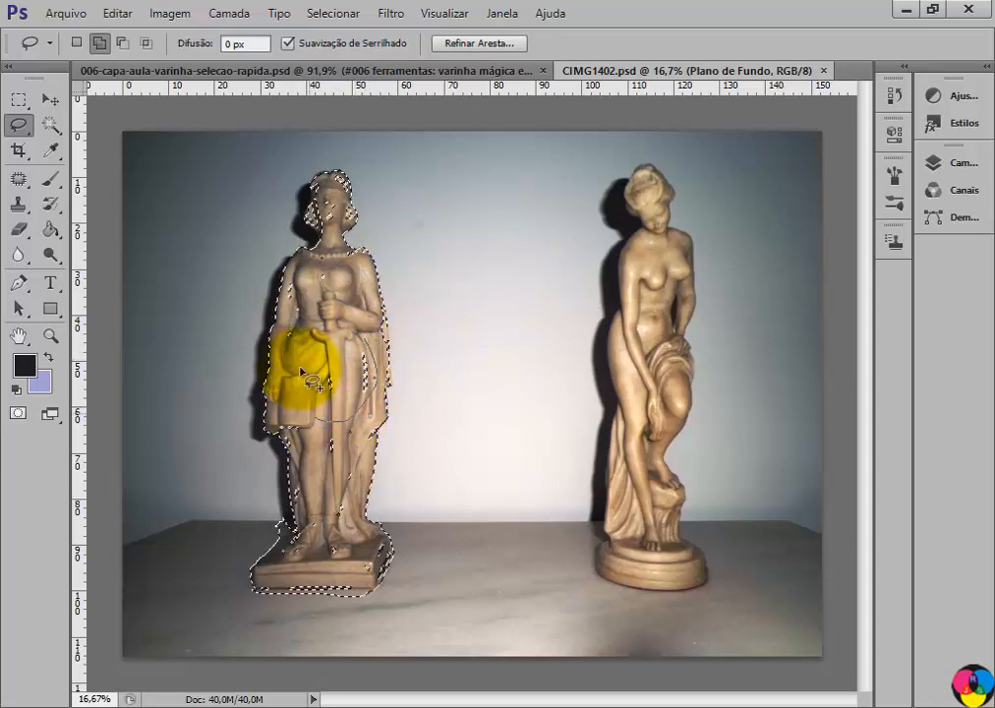
{"action": "mouse_move", "coordinate": [340, 451]}
{"action": "left_mouse_down"}
{"action": "mouse_move", "coordinate": [286, 429]}
{"action": "mouse_move", "coordinate": [339, 370]}
{"action": "left_mouse_up"}
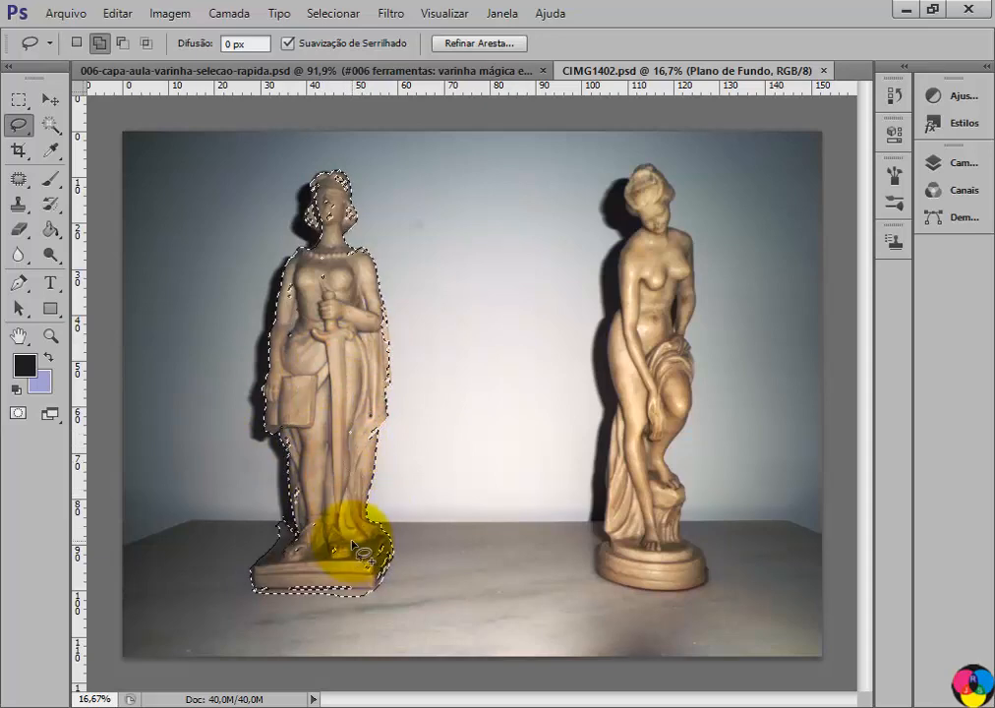
{"action": "mouse_move", "coordinate": [354, 546]}
{"action": "left_mouse_down"}
{"action": "mouse_move", "coordinate": [285, 555]}
{"action": "mouse_move", "coordinate": [284, 528]}
{"action": "mouse_move", "coordinate": [333, 469]}
{"action": "mouse_move", "coordinate": [360, 544]}
{"action": "mouse_move", "coordinate": [337, 546]}
{"action": "left_mouse_up"}
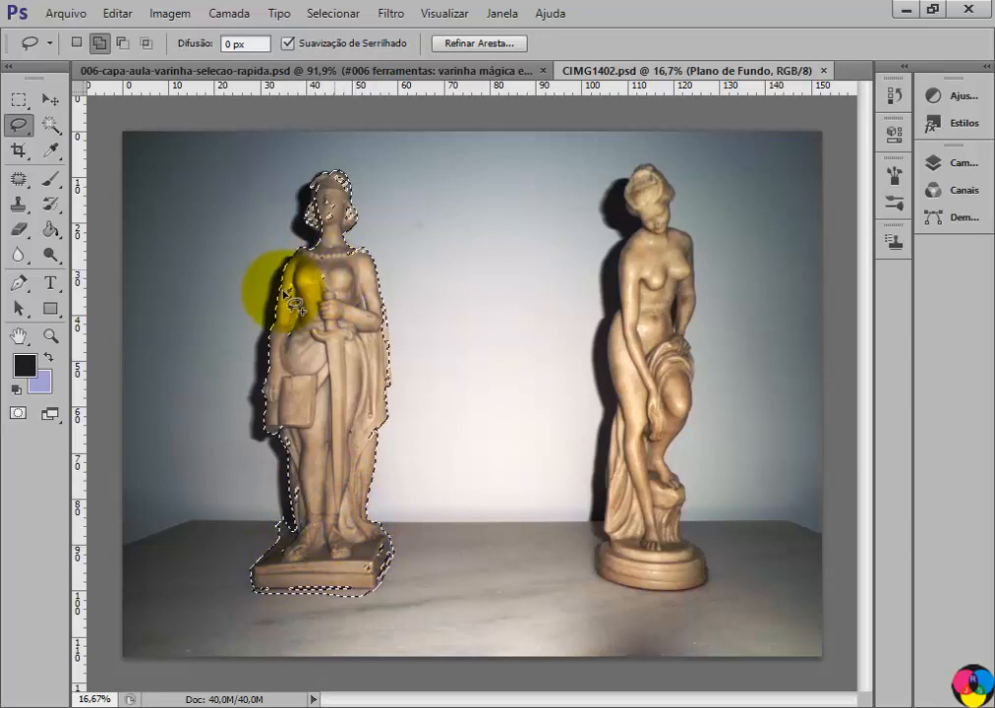
Step: Lasso the remaining gaps on the sword statue's arm, head, waist and base front into the selection
{"action": "mouse_move", "coordinate": [290, 299]}
{"action": "left_mouse_down"}
{"action": "mouse_move", "coordinate": [351, 319]}
{"action": "mouse_move", "coordinate": [354, 291]}
{"action": "mouse_move", "coordinate": [335, 272]}
{"action": "mouse_move", "coordinate": [326, 213]}
{"action": "mouse_move", "coordinate": [347, 226]}
{"action": "mouse_move", "coordinate": [325, 201]}
{"action": "left_mouse_up"}
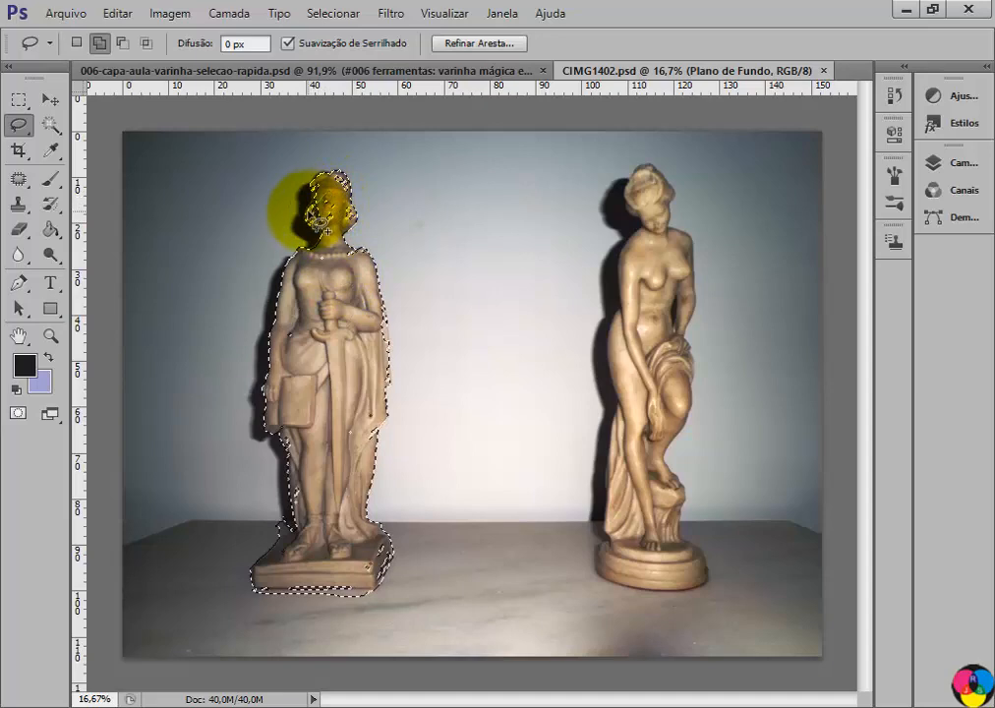
{"action": "mouse_move", "coordinate": [324, 226]}
{"action": "left_mouse_down"}
{"action": "mouse_move", "coordinate": [325, 192]}
{"action": "mouse_move", "coordinate": [333, 177]}
{"action": "mouse_move", "coordinate": [337, 194]}
{"action": "mouse_move", "coordinate": [321, 180]}
{"action": "mouse_move", "coordinate": [307, 200]}
{"action": "mouse_move", "coordinate": [316, 231]}
{"action": "mouse_move", "coordinate": [338, 243]}
{"action": "mouse_move", "coordinate": [363, 225]}
{"action": "mouse_move", "coordinate": [322, 177]}
{"action": "left_mouse_up"}
{"action": "mouse_move", "coordinate": [312, 344]}
{"action": "left_mouse_down"}
{"action": "mouse_move", "coordinate": [303, 314]}
{"action": "mouse_move", "coordinate": [288, 520]}
{"action": "mouse_move", "coordinate": [334, 509]}
{"action": "mouse_move", "coordinate": [373, 428]}
{"action": "mouse_move", "coordinate": [345, 378]}
{"action": "mouse_move", "coordinate": [303, 374]}
{"action": "mouse_move", "coordinate": [313, 317]}
{"action": "left_mouse_up"}
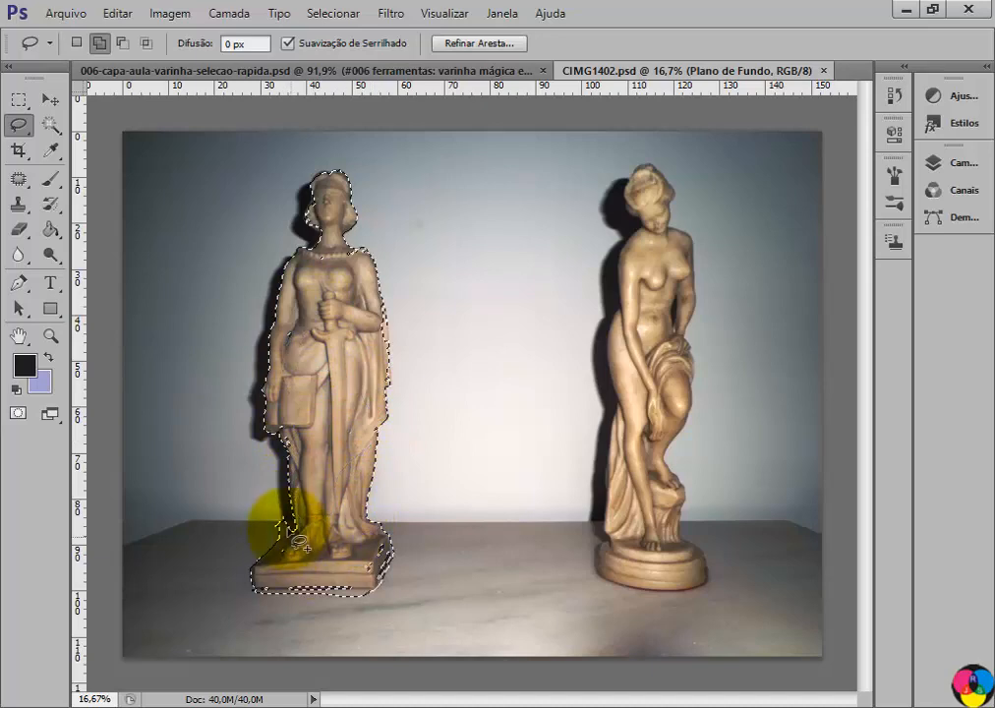
{"action": "mouse_move", "coordinate": [286, 548]}
{"action": "left_mouse_down"}
{"action": "mouse_move", "coordinate": [350, 581]}
{"action": "mouse_move", "coordinate": [378, 576]}
{"action": "mouse_move", "coordinate": [385, 550]}
{"action": "mouse_move", "coordinate": [337, 529]}
{"action": "mouse_move", "coordinate": [303, 533]}
{"action": "mouse_move", "coordinate": [268, 581]}
{"action": "left_mouse_up"}
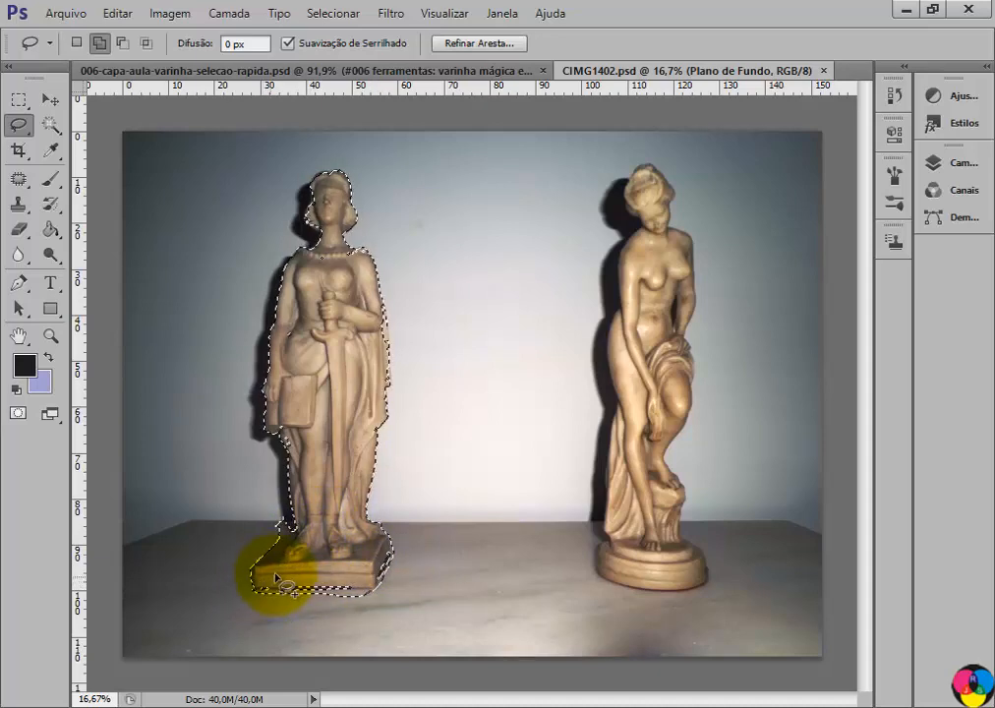
Step: Trim the excess tabletop selection below and beside the sword statue's base with the Lasso in subtract mode
{"action": "left_click", "coordinate": [122, 43]}
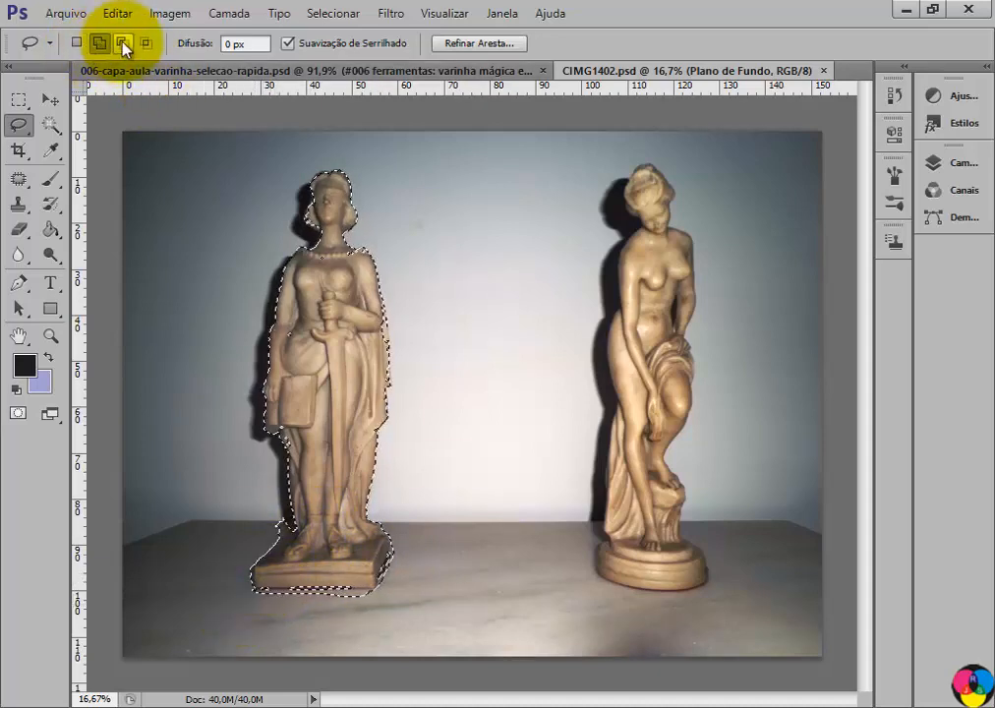
{"action": "mouse_move", "coordinate": [236, 597]}
{"action": "left_mouse_down"}
{"action": "mouse_move", "coordinate": [398, 586]}
{"action": "mouse_move", "coordinate": [300, 649]}
{"action": "mouse_move", "coordinate": [208, 623]}
{"action": "mouse_move", "coordinate": [222, 603]}
{"action": "mouse_move", "coordinate": [295, 632]}
{"action": "left_mouse_up"}
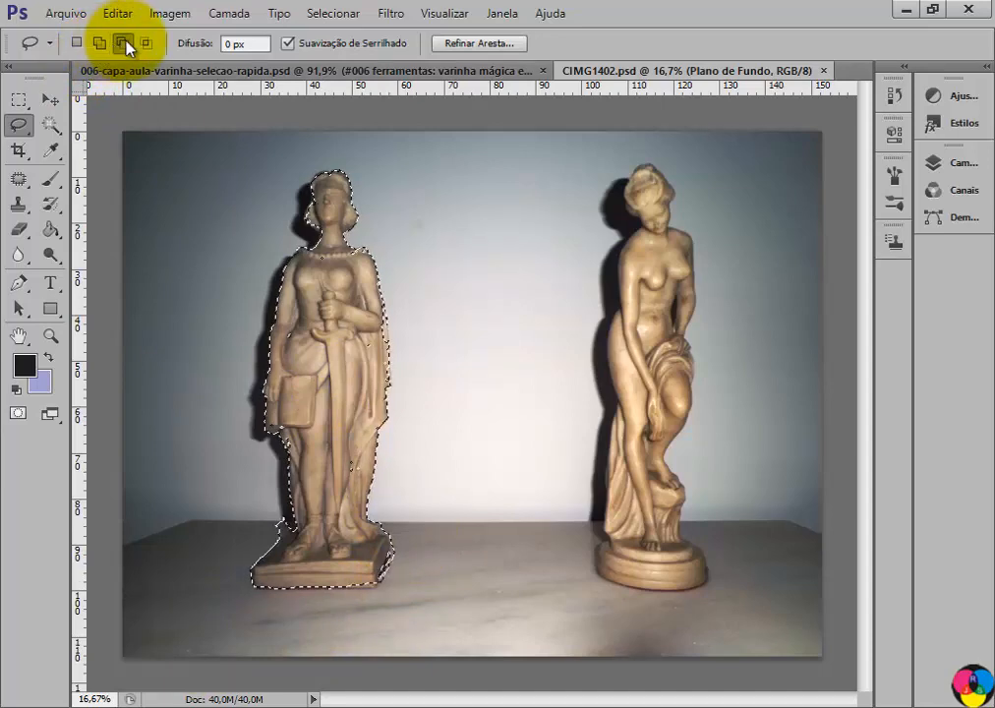
{"action": "mouse_move", "coordinate": [397, 523]}
{"action": "left_mouse_down"}
{"action": "mouse_move", "coordinate": [378, 596]}
{"action": "mouse_move", "coordinate": [432, 593]}
{"action": "mouse_move", "coordinate": [437, 540]}
{"action": "mouse_move", "coordinate": [398, 529]}
{"action": "left_mouse_up"}
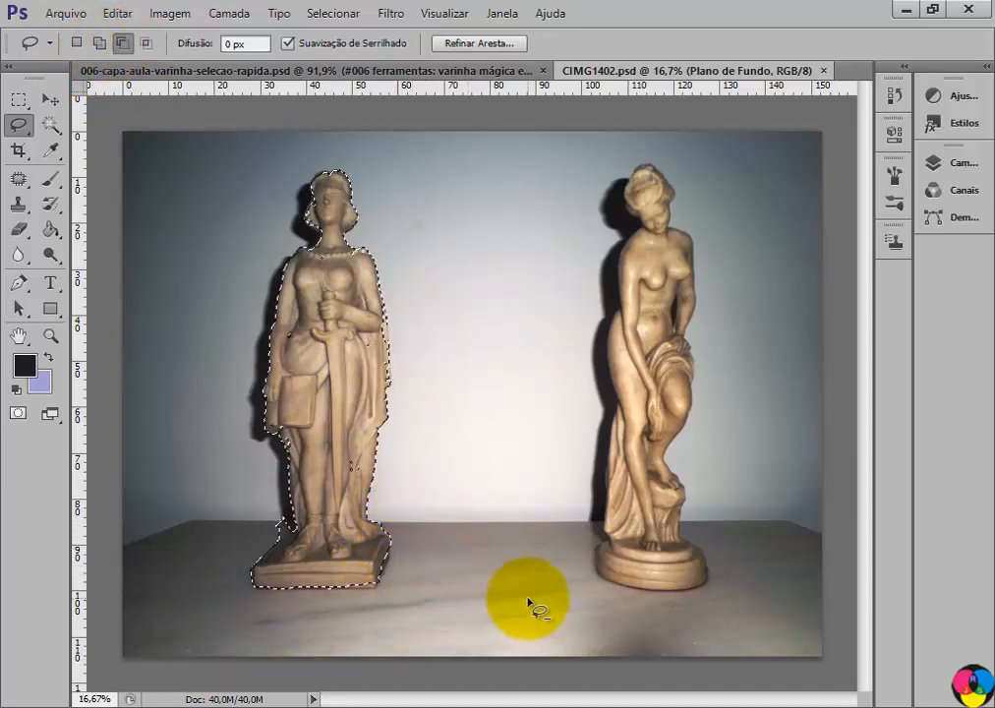
{"action": "left_click", "coordinate": [51, 126]}
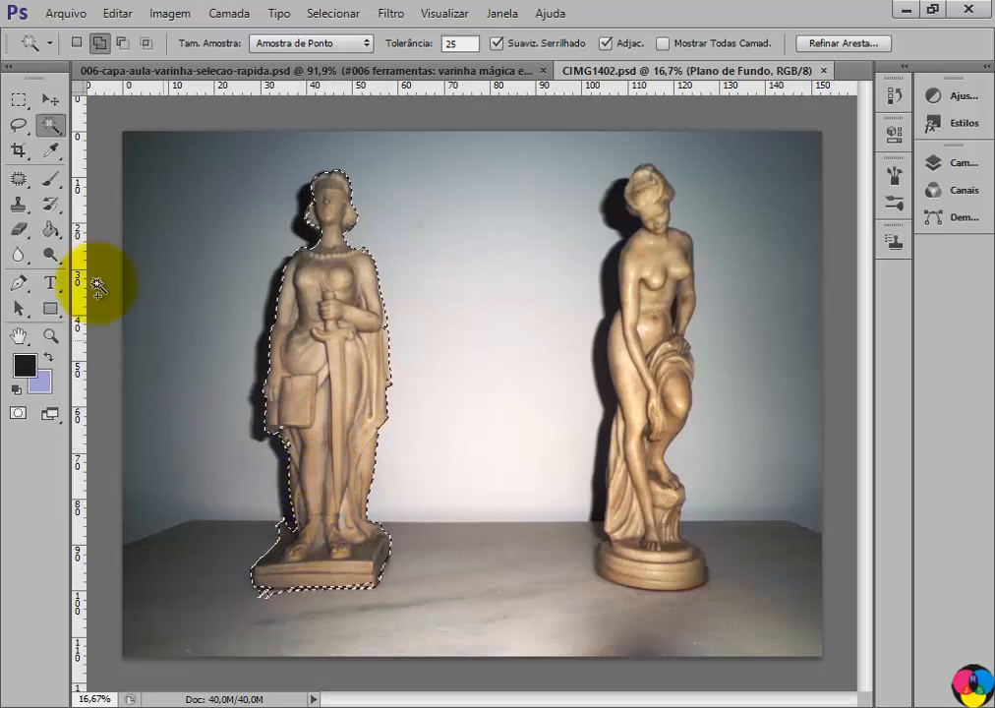
{"action": "left_click", "coordinate": [18, 125]}
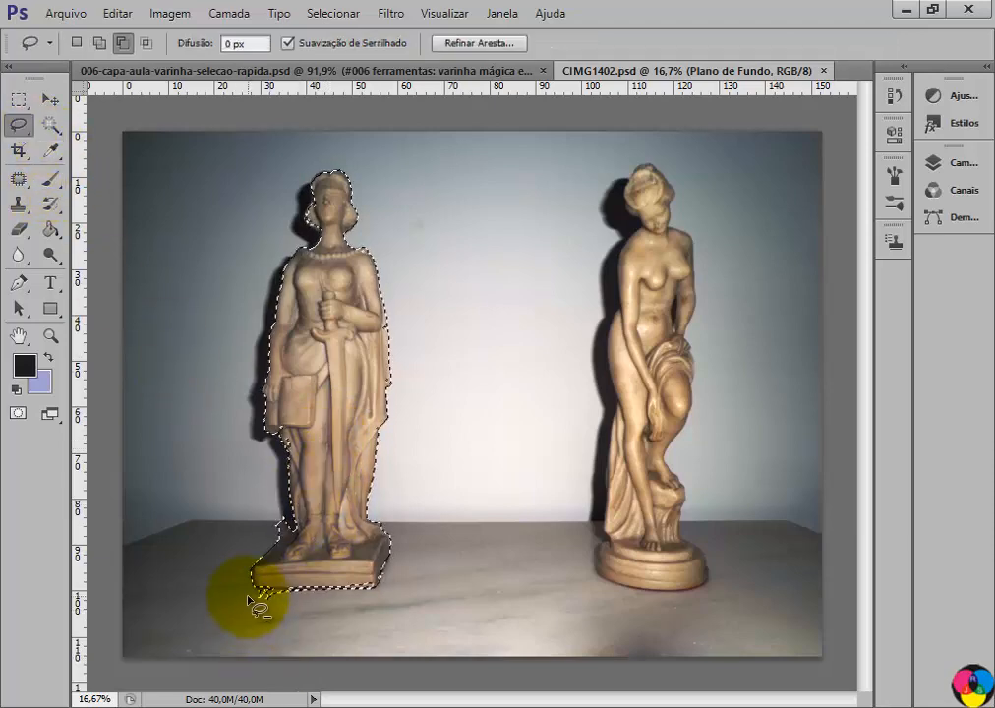
{"action": "mouse_move", "coordinate": [249, 599]}
{"action": "left_mouse_down"}
{"action": "mouse_move", "coordinate": [364, 611]}
{"action": "mouse_move", "coordinate": [344, 633]}
{"action": "mouse_move", "coordinate": [283, 643]}
{"action": "mouse_move", "coordinate": [240, 620]}
{"action": "mouse_move", "coordinate": [226, 594]}
{"action": "mouse_move", "coordinate": [240, 590]}
{"action": "mouse_move", "coordinate": [240, 638]}
{"action": "mouse_move", "coordinate": [281, 595]}
{"action": "mouse_move", "coordinate": [397, 597]}
{"action": "mouse_move", "coordinate": [339, 638]}
{"action": "mouse_move", "coordinate": [232, 634]}
{"action": "mouse_move", "coordinate": [215, 612]}
{"action": "mouse_move", "coordinate": [240, 591]}
{"action": "mouse_move", "coordinate": [299, 590]}
{"action": "left_mouse_up"}
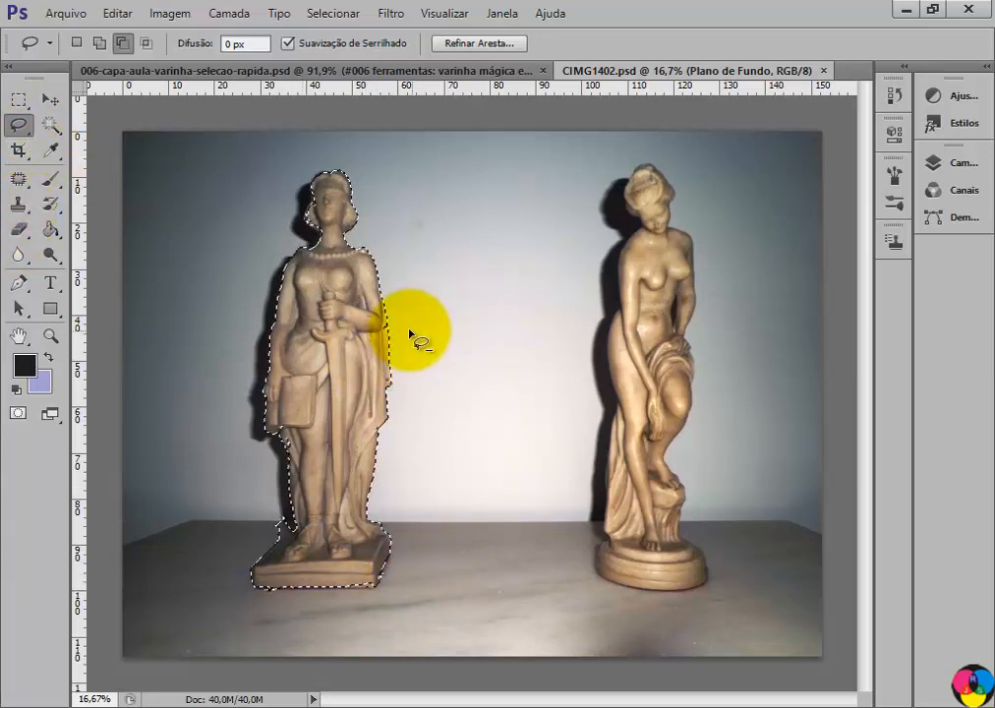
Step: Add the second statue's chest, long arm, thigh and hanging drapery to the selection with the Magic Wand at tolerance 25
{"action": "left_click", "coordinate": [48, 130]}
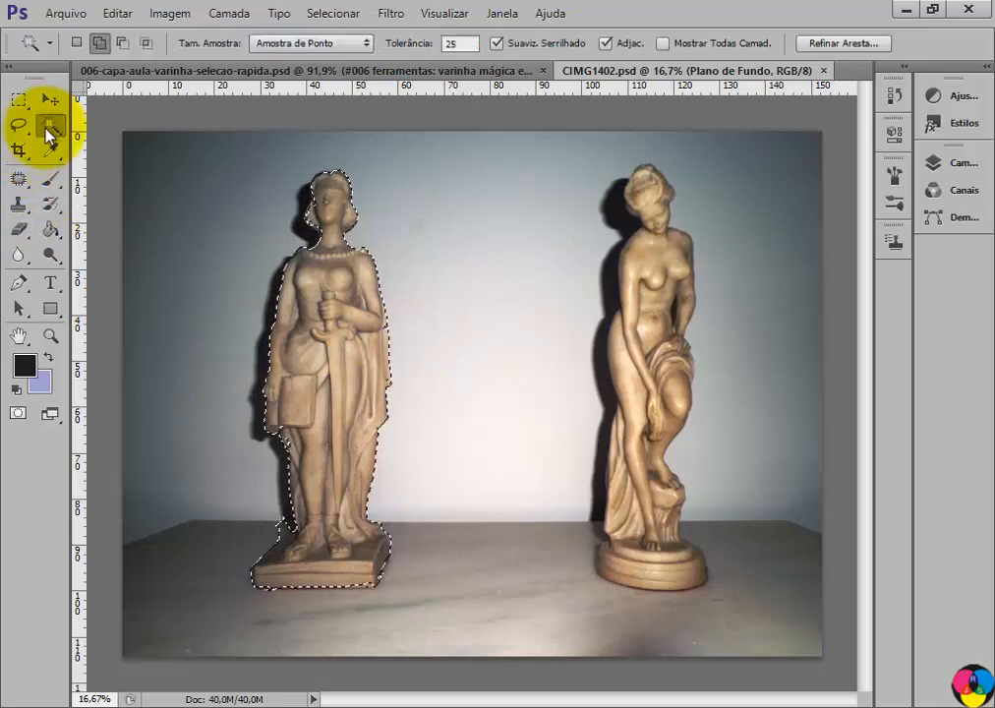
{"action": "left_click", "coordinate": [651, 280]}
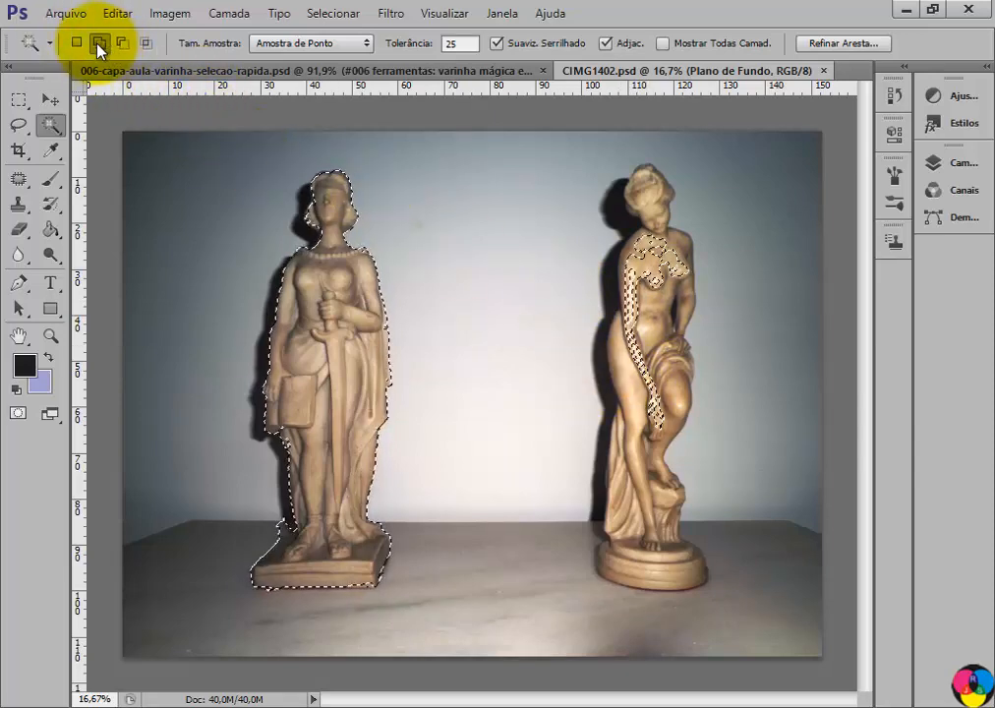
{"action": "left_click", "coordinate": [626, 385]}
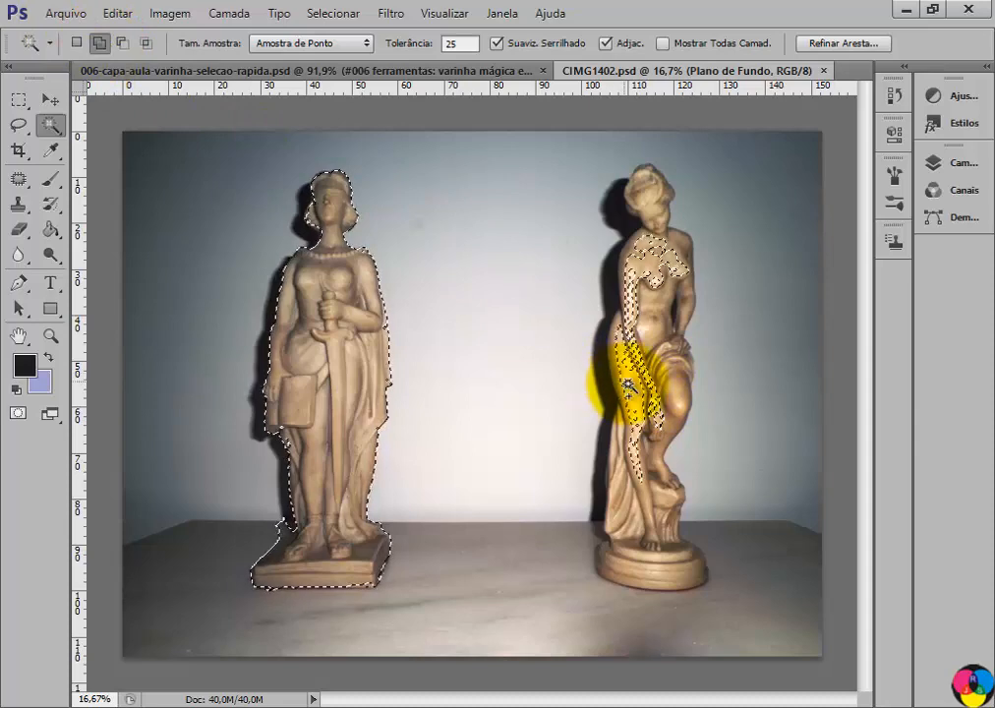
{"action": "left_click", "coordinate": [616, 482]}
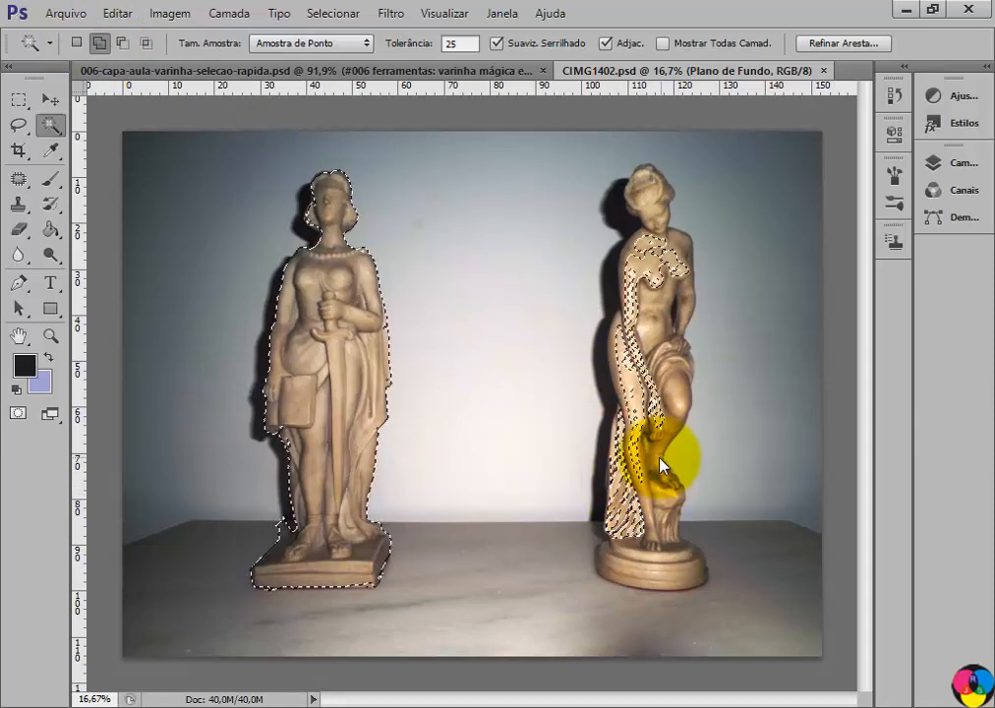
Step: Add the second statue's bent leg, waist drapery, abdomen and rear arm to the selection at tolerance 25
{"action": "left_click", "coordinate": [660, 459]}
{"action": "left_click", "coordinate": [665, 380]}
{"action": "left_click", "coordinate": [659, 287]}
{"action": "left_click", "coordinate": [692, 297]}
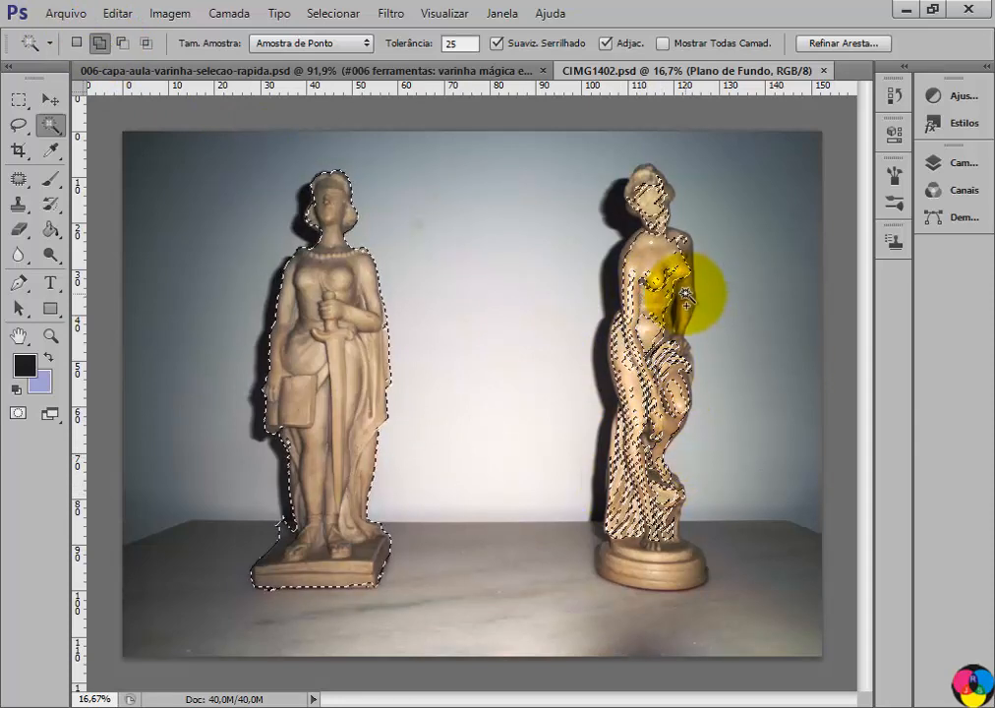
{"action": "left_click", "coordinate": [682, 329]}
{"action": "left_click", "coordinate": [677, 304]}
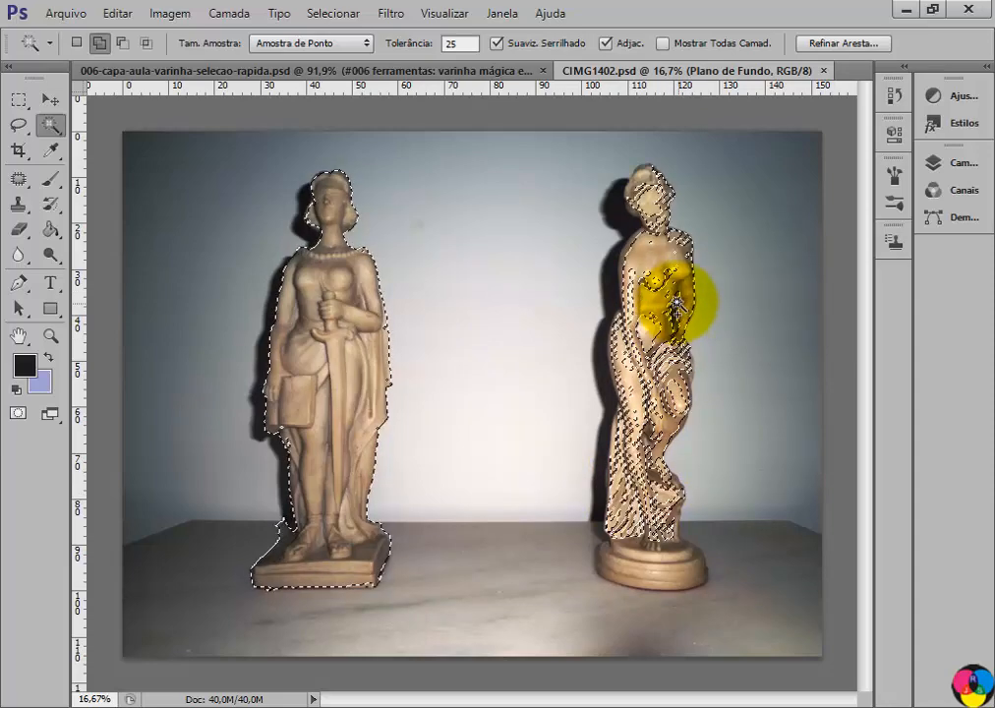
{"action": "left_click", "coordinate": [657, 284]}
{"action": "left_click", "coordinate": [666, 336]}
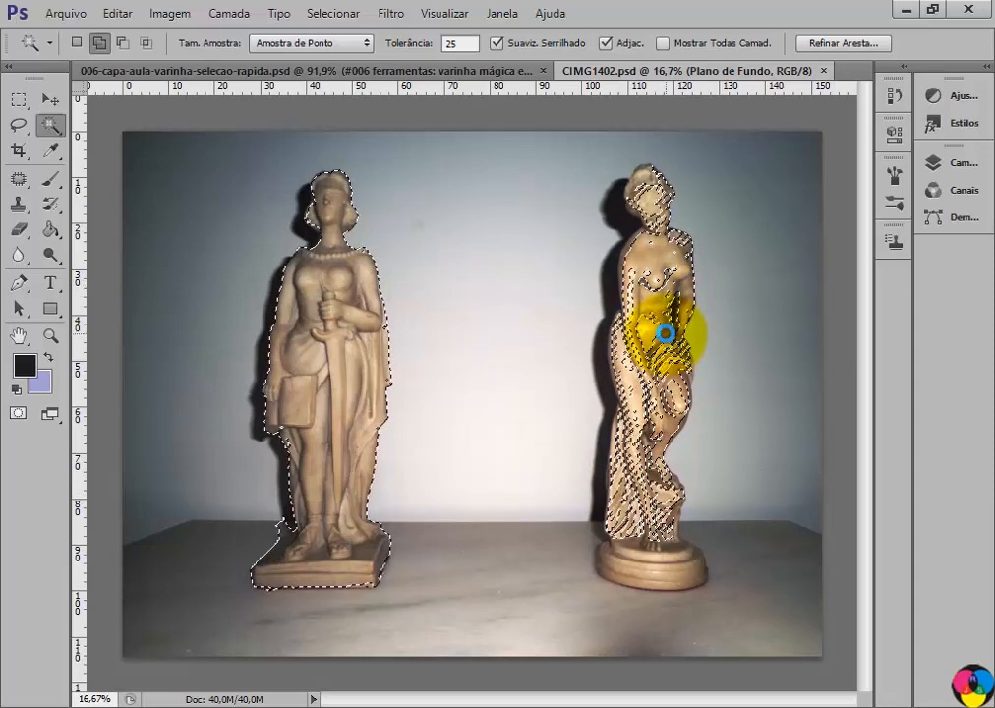
Step: Add the second statue's raised foot area and round base to the selection at tolerance 25
{"action": "left_click", "coordinate": [661, 470]}
{"action": "left_click", "coordinate": [643, 552]}
{"action": "left_click", "coordinate": [629, 569]}
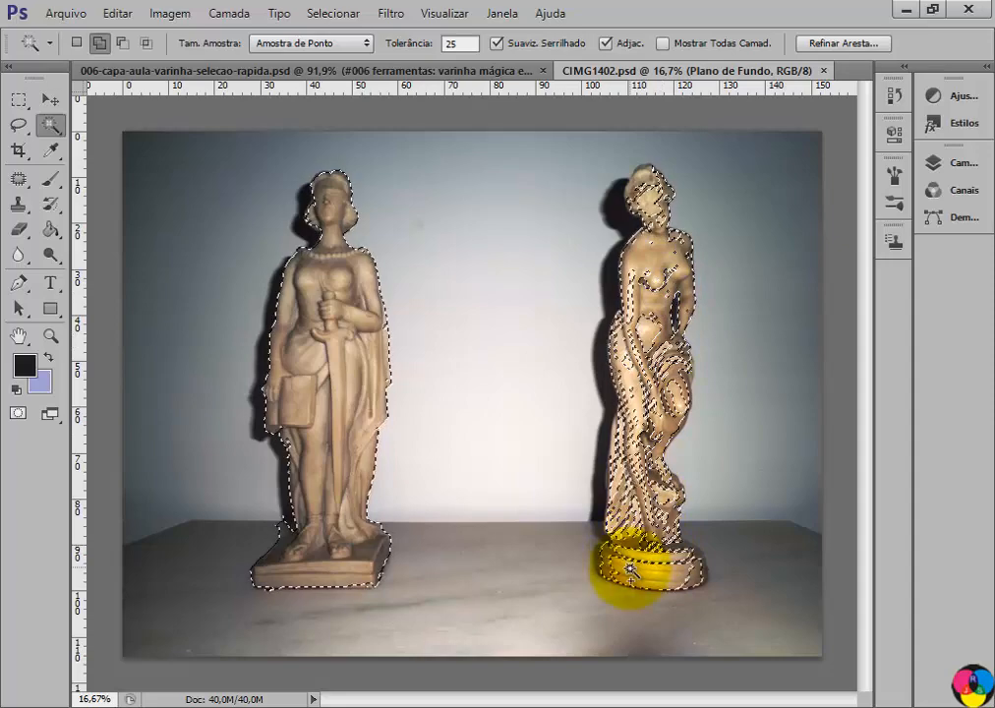
{"action": "left_click", "coordinate": [697, 584]}
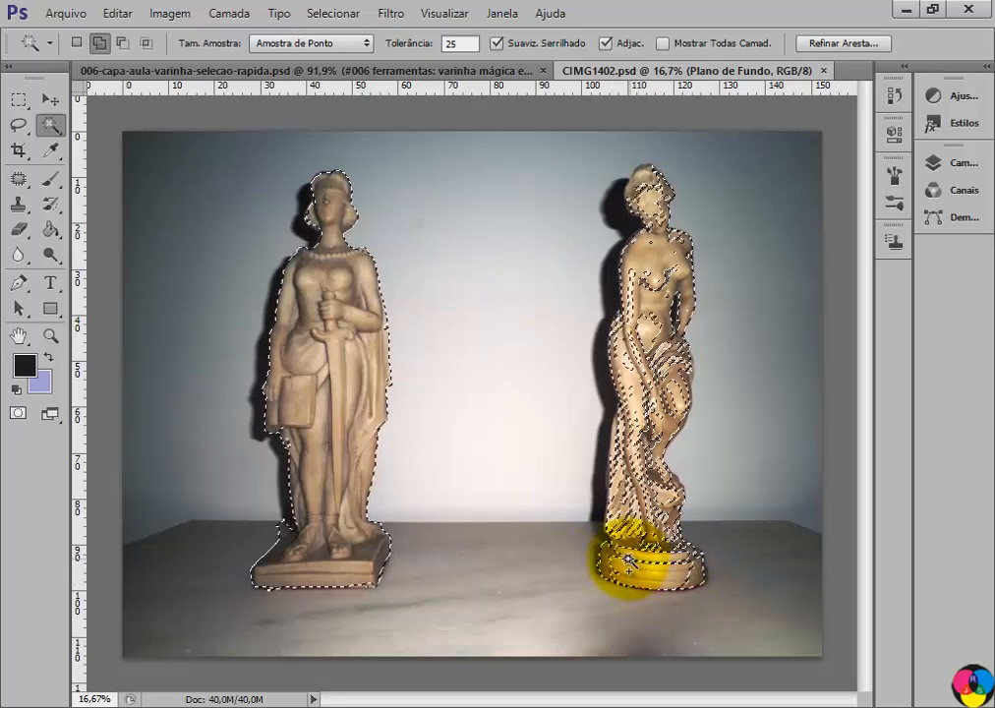
{"action": "left_click", "coordinate": [666, 567]}
{"action": "left_click", "coordinate": [691, 574]}
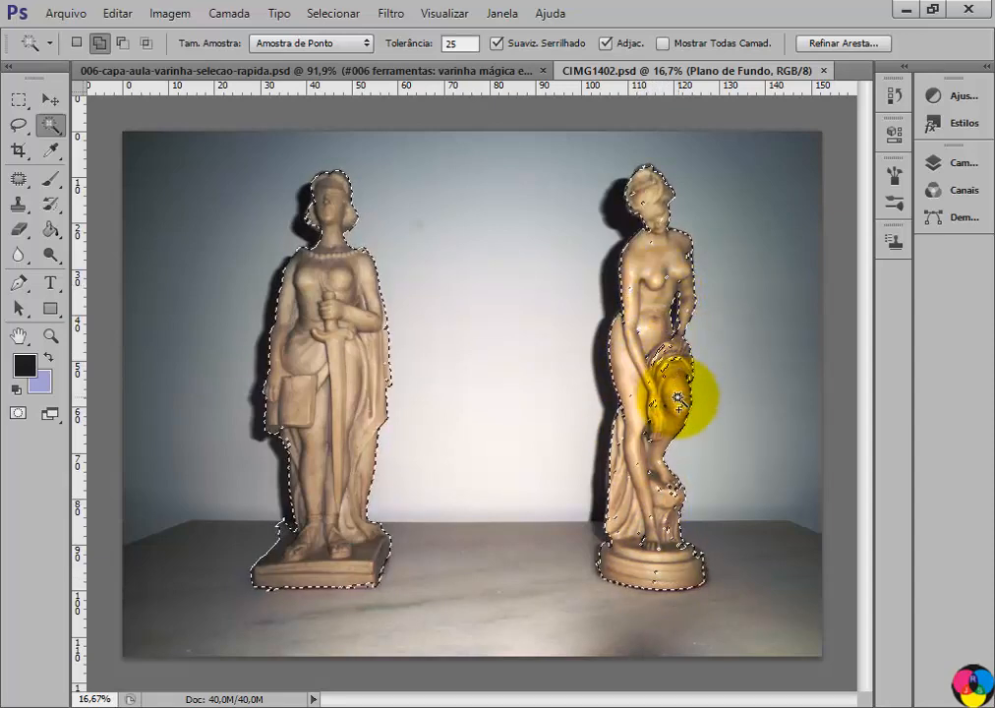
Step: Add the small remaining gaps on the second statue's chest and arm to the selection with the Magic Wand
{"action": "left_click", "coordinate": [656, 271]}
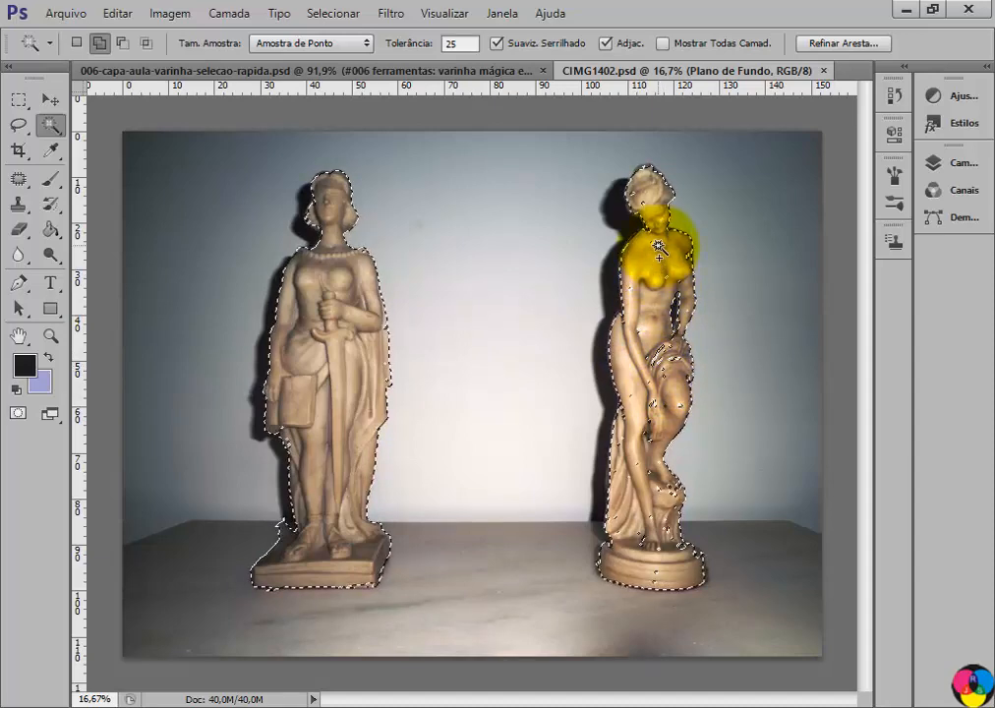
{"action": "left_click", "coordinate": [641, 293]}
{"action": "left_click", "coordinate": [322, 381]}
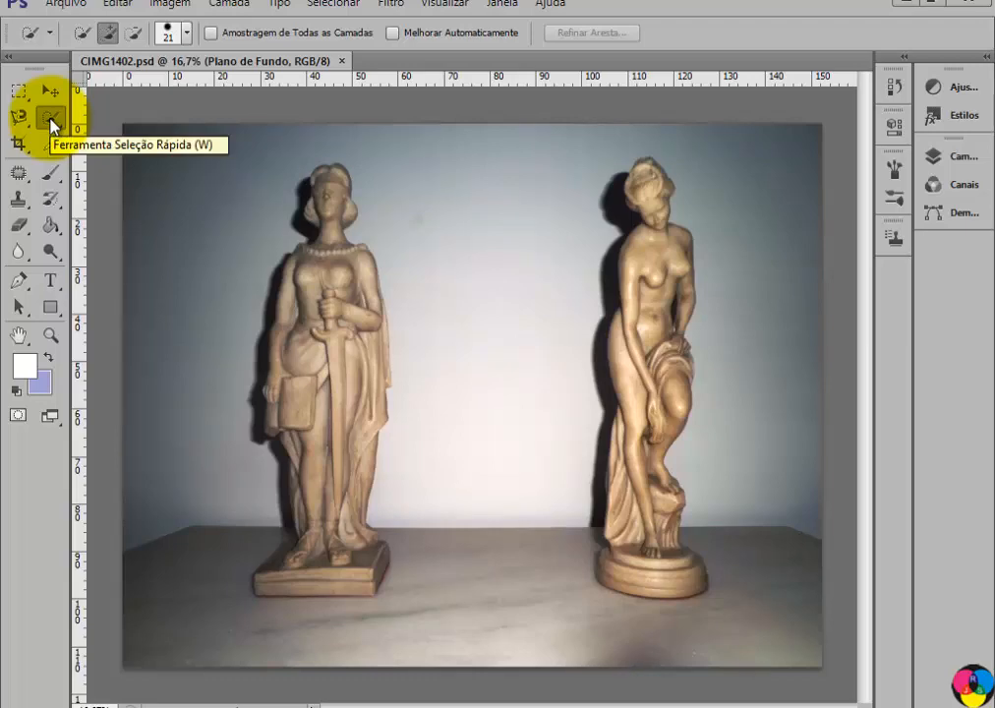
Step: Try the Quick Selection tool's new and subtract modes and set its brush size to 36 px
{"action": "left_click", "coordinate": [82, 36]}
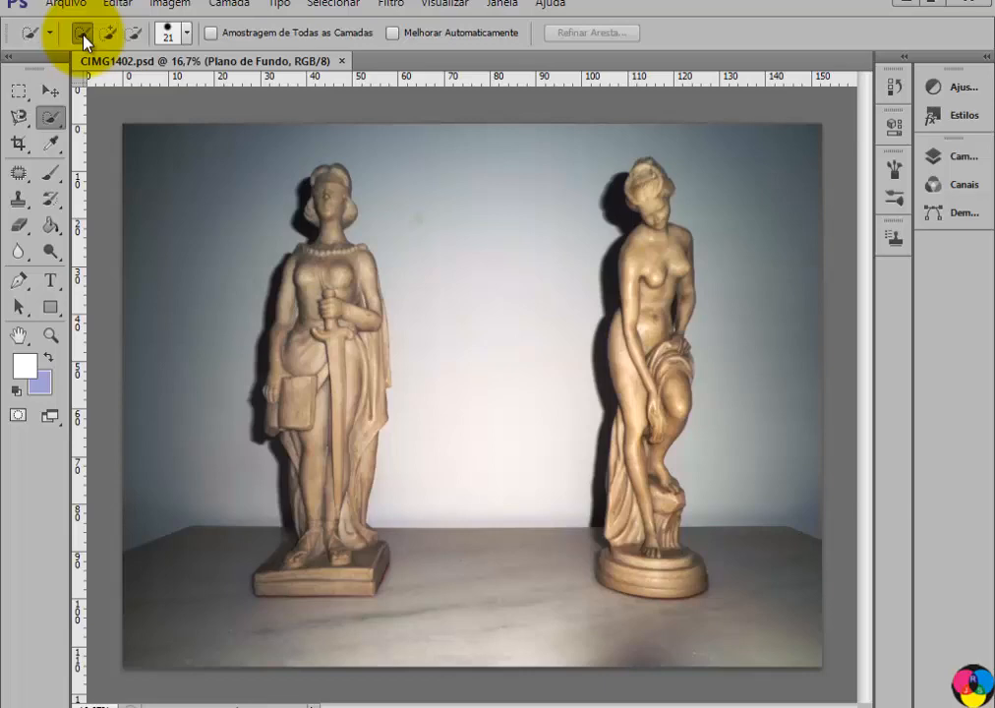
{"action": "left_click", "coordinate": [134, 35]}
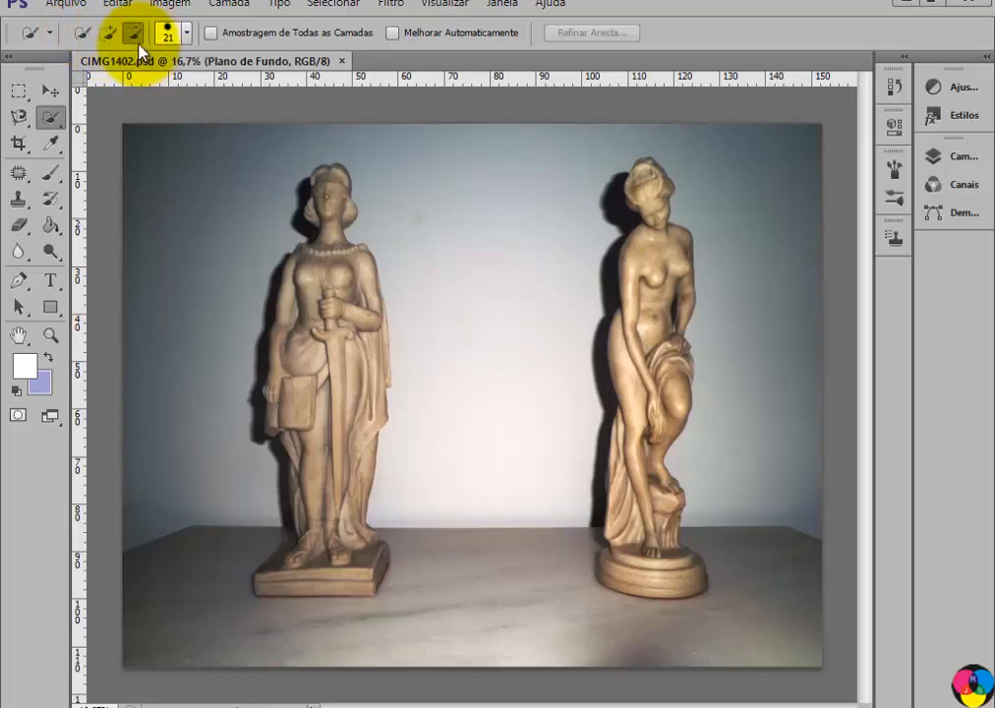
{"action": "left_click", "coordinate": [188, 36]}
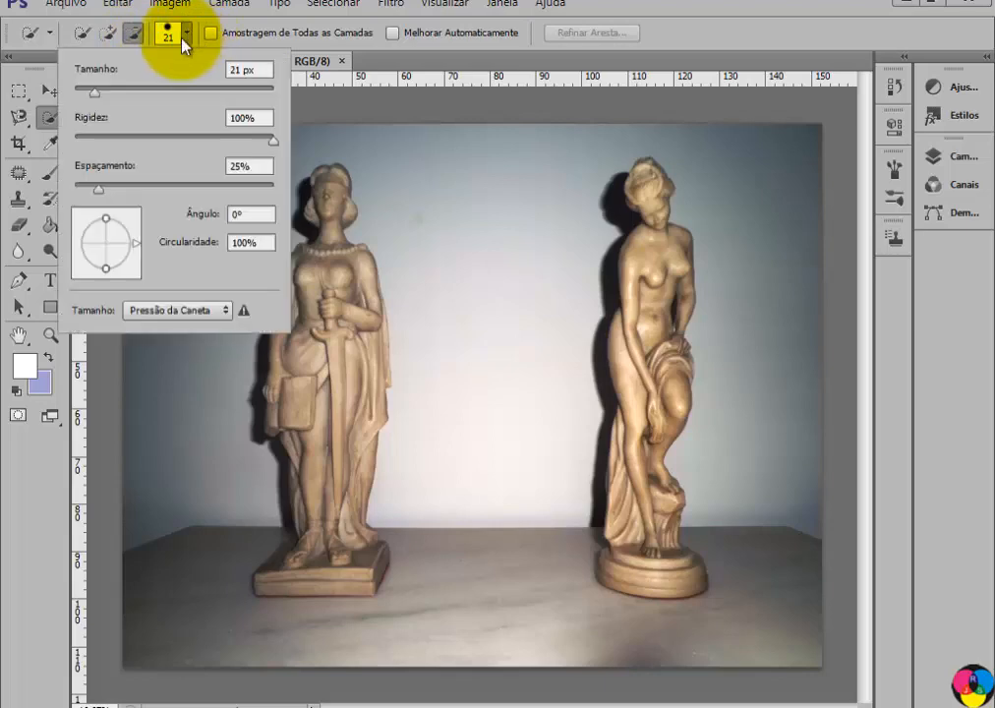
{"action": "mouse_move", "coordinate": [99, 88]}
{"action": "left_mouse_down"}
{"action": "mouse_move", "coordinate": [140, 102]}
{"action": "mouse_move", "coordinate": [86, 102]}
{"action": "mouse_move", "coordinate": [111, 99]}
{"action": "left_mouse_up"}
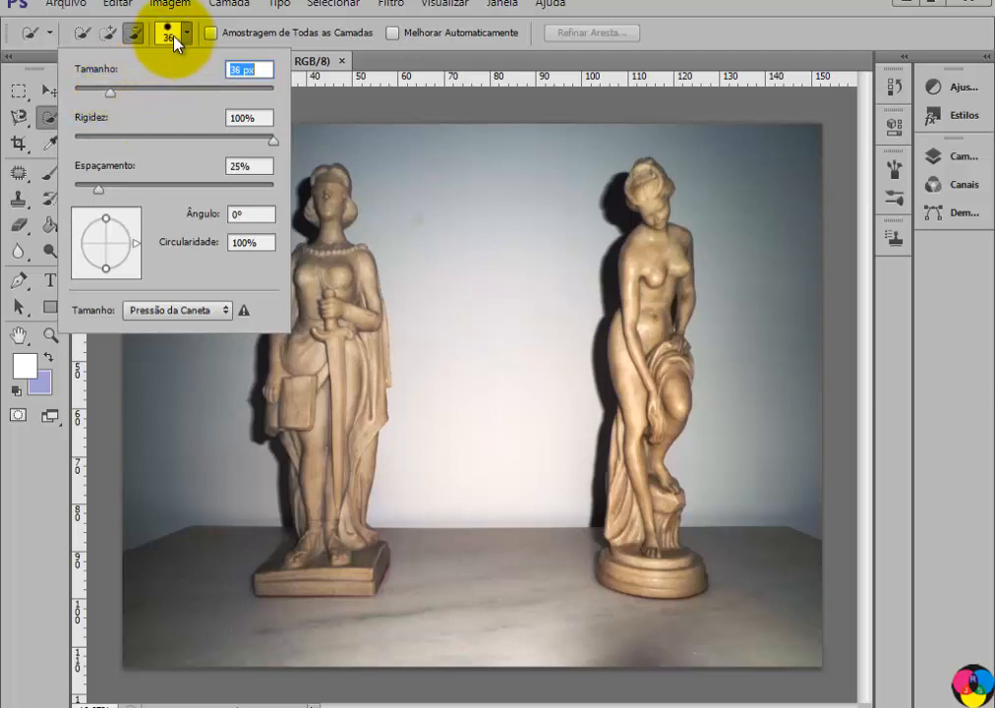
{"action": "left_click", "coordinate": [173, 39]}
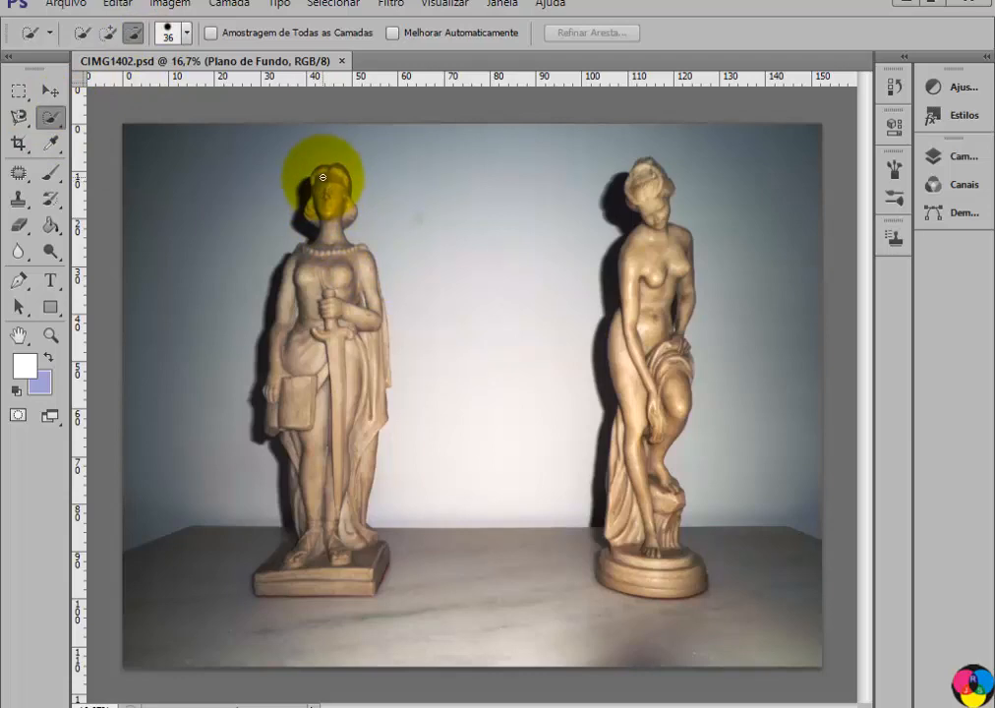
Step: Select the sword statue from head to base with the 36 px Quick Selection brush in add mode
{"action": "left_click", "coordinate": [108, 32]}
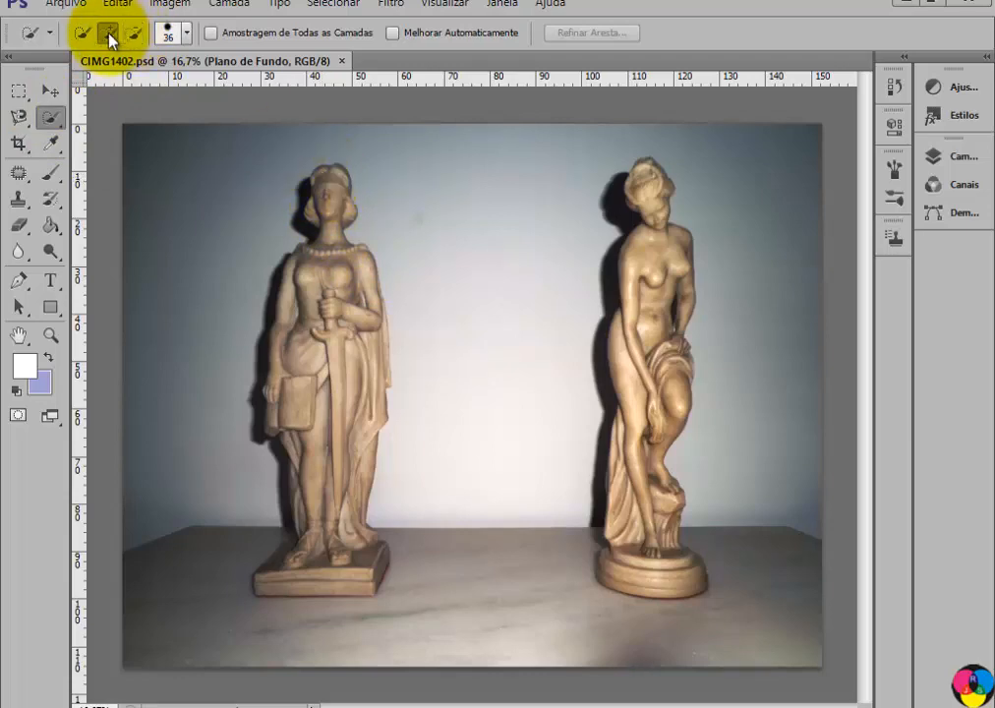
{"action": "mouse_move", "coordinate": [310, 166]}
{"action": "left_mouse_down"}
{"action": "mouse_move", "coordinate": [331, 199]}
{"action": "mouse_move", "coordinate": [326, 270]}
{"action": "mouse_move", "coordinate": [350, 267]}
{"action": "mouse_move", "coordinate": [352, 275]}
{"action": "mouse_move", "coordinate": [280, 354]}
{"action": "mouse_move", "coordinate": [284, 298]}
{"action": "mouse_move", "coordinate": [275, 389]}
{"action": "mouse_move", "coordinate": [326, 411]}
{"action": "mouse_move", "coordinate": [351, 377]}
{"action": "mouse_move", "coordinate": [354, 342]}
{"action": "mouse_move", "coordinate": [377, 349]}
{"action": "mouse_move", "coordinate": [377, 374]}
{"action": "mouse_move", "coordinate": [384, 332]}
{"action": "left_mouse_up"}
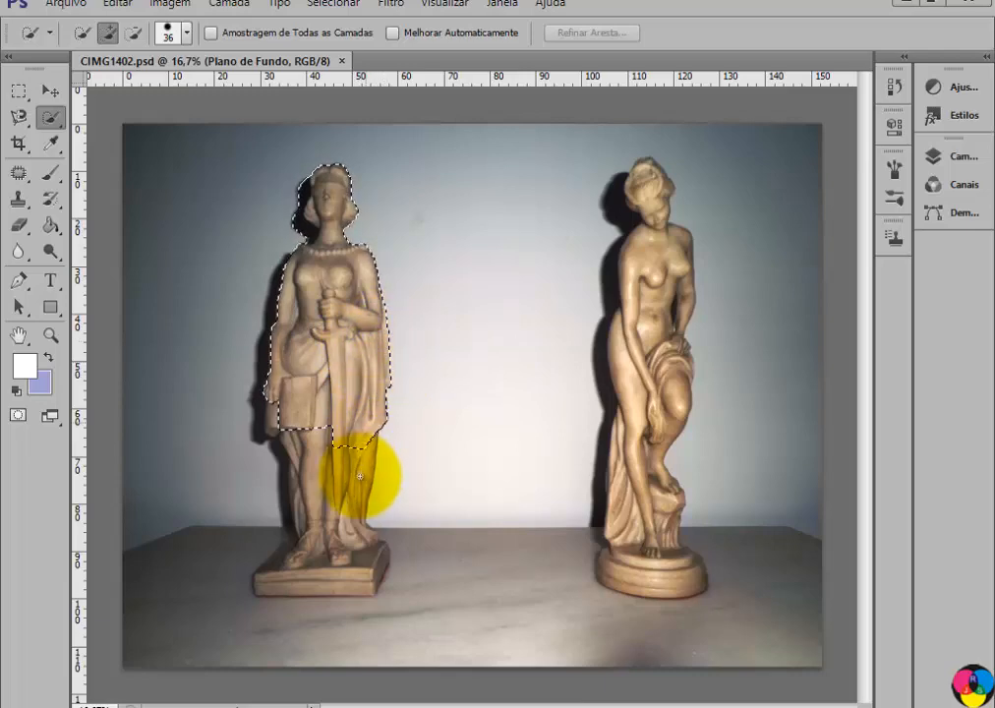
{"action": "left_click", "coordinate": [350, 514]}
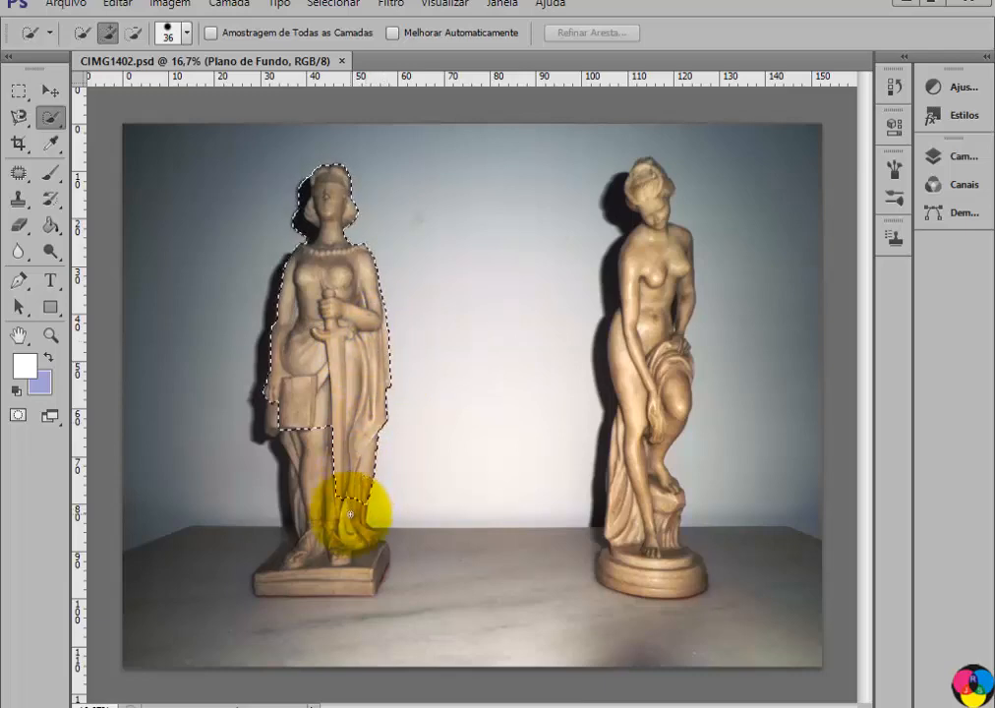
{"action": "mouse_move", "coordinate": [350, 515]}
{"action": "left_mouse_down"}
{"action": "mouse_move", "coordinate": [373, 562]}
{"action": "mouse_move", "coordinate": [321, 552]}
{"action": "mouse_move", "coordinate": [272, 580]}
{"action": "mouse_move", "coordinate": [305, 528]}
{"action": "mouse_move", "coordinate": [301, 373]}
{"action": "mouse_move", "coordinate": [337, 217]}
{"action": "mouse_move", "coordinate": [316, 372]}
{"action": "mouse_move", "coordinate": [294, 378]}
{"action": "mouse_move", "coordinate": [320, 277]}
{"action": "mouse_move", "coordinate": [313, 202]}
{"action": "mouse_move", "coordinate": [345, 257]}
{"action": "mouse_move", "coordinate": [341, 272]}
{"action": "mouse_move", "coordinate": [286, 160]}
{"action": "left_mouse_up"}
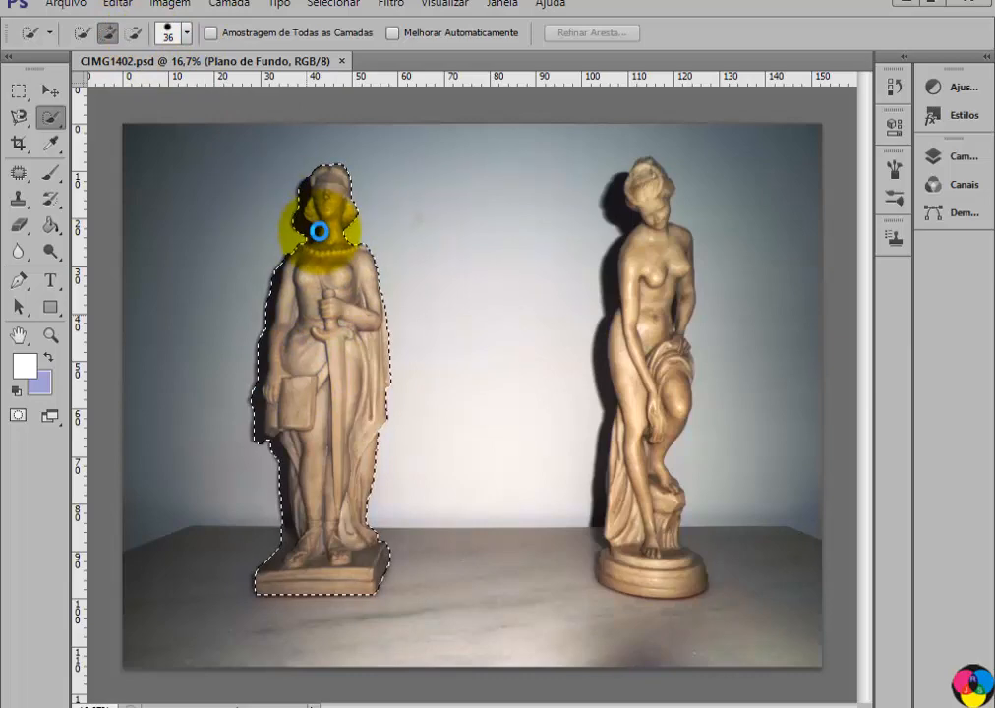
Step: Subtract the dark shadow beside the sword statue's head, shoulder, arm and legs from the selection with the 36 px Quick Selection brush
{"action": "mouse_move", "coordinate": [320, 231]}
{"action": "left_mouse_down"}
{"action": "mouse_move", "coordinate": [338, 329]}
{"action": "mouse_move", "coordinate": [388, 421]}
{"action": "mouse_move", "coordinate": [379, 416]}
{"action": "mouse_move", "coordinate": [423, 395]}
{"action": "left_mouse_up"}
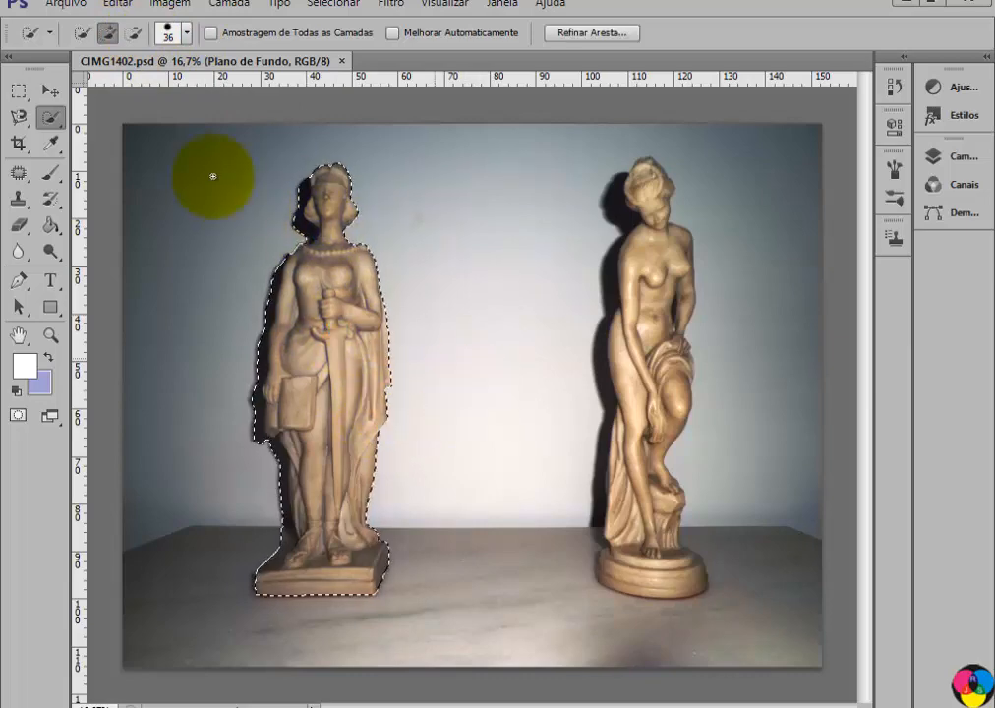
{"action": "left_click", "coordinate": [132, 33]}
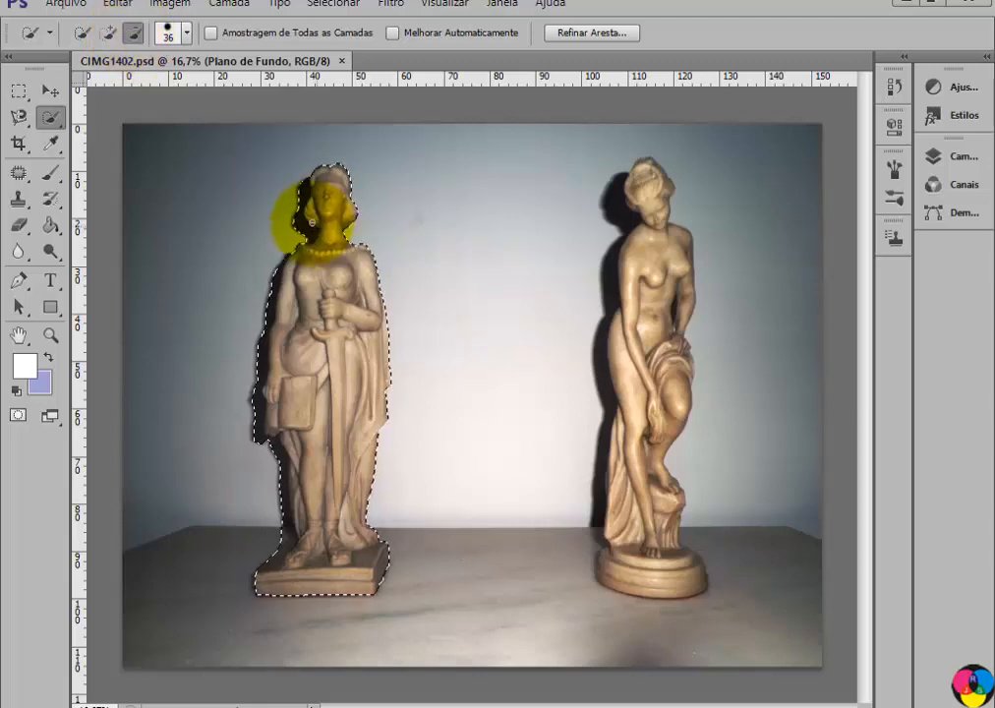
{"action": "left_click_drag", "start_coordinate": [311, 221], "coordinate": [304, 194]}
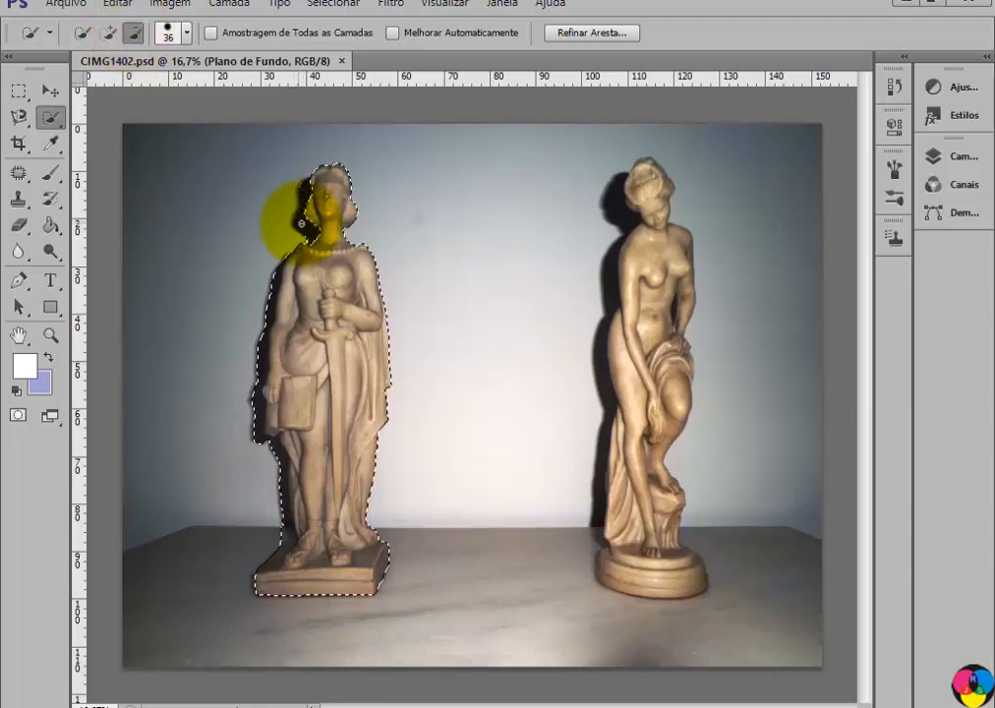
{"action": "left_click_drag", "start_coordinate": [282, 250], "coordinate": [273, 279]}
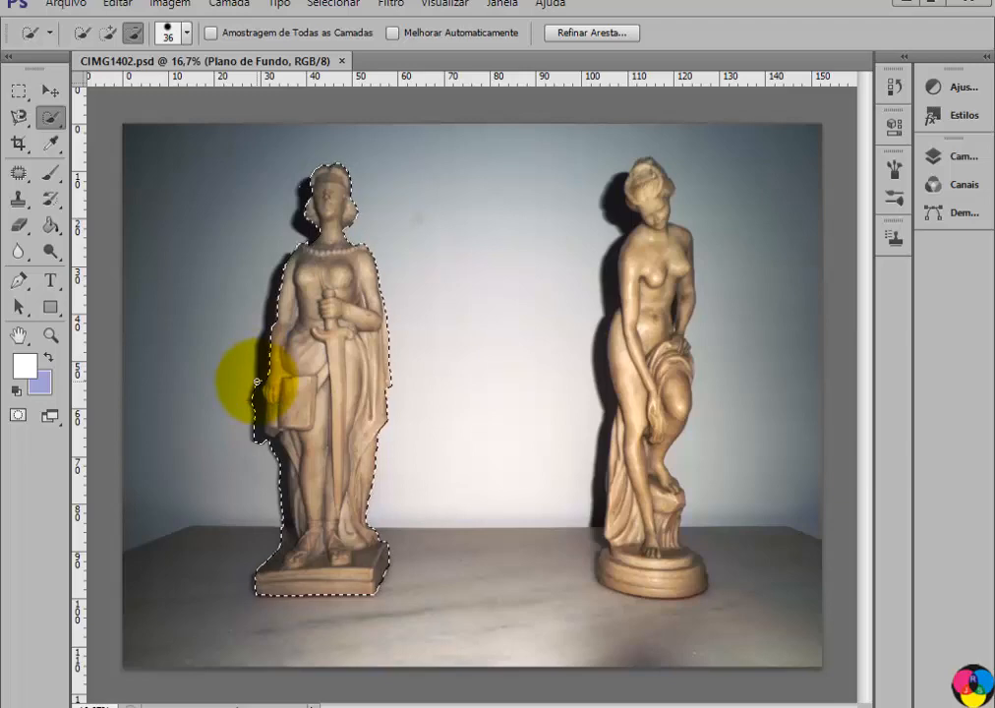
{"action": "mouse_move", "coordinate": [255, 389]}
{"action": "left_mouse_down"}
{"action": "mouse_move", "coordinate": [256, 435]}
{"action": "mouse_move", "coordinate": [281, 457]}
{"action": "left_mouse_up"}
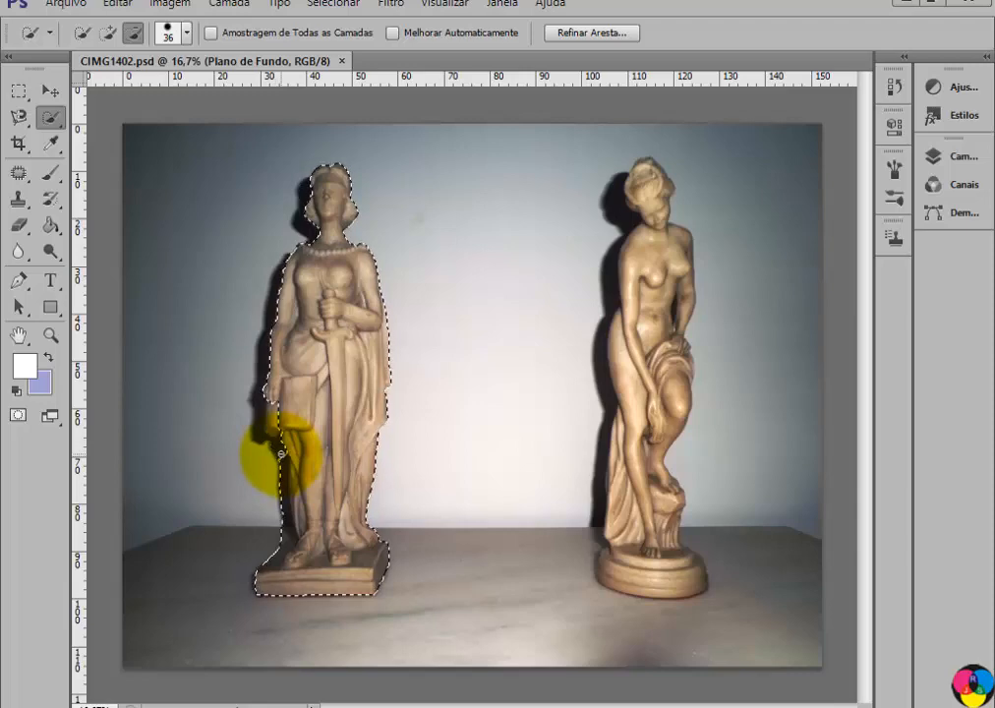
{"action": "mouse_move", "coordinate": [283, 478]}
{"action": "left_mouse_down"}
{"action": "mouse_move", "coordinate": [285, 516]}
{"action": "mouse_move", "coordinate": [281, 488]}
{"action": "left_mouse_up"}
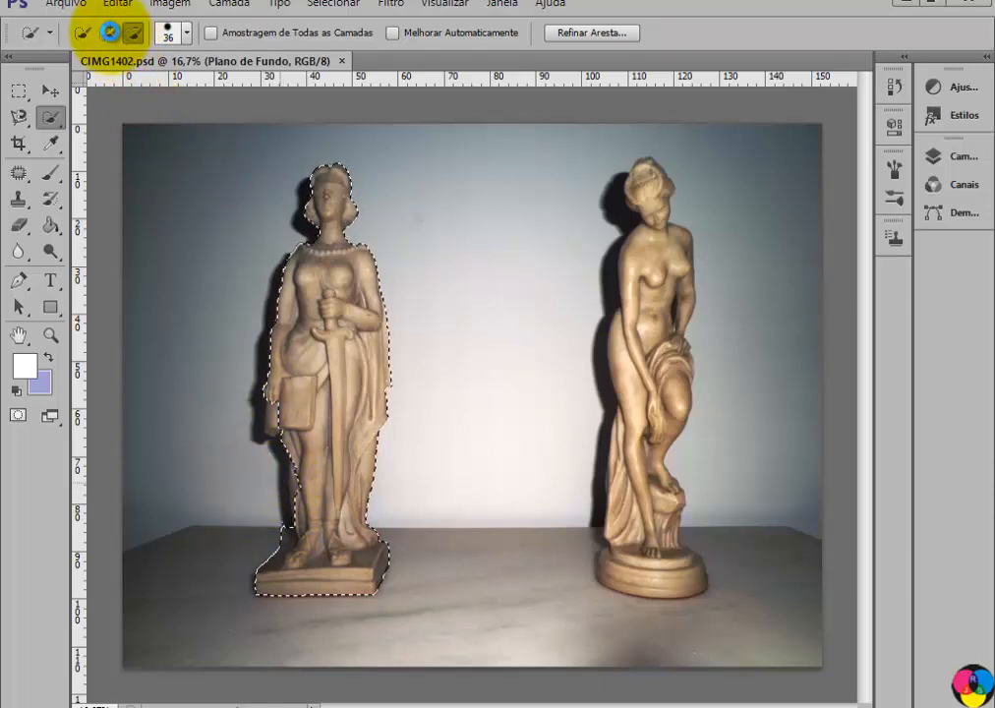
Step: Add the sword statue's book area back to the selection with the Quick Selection brush set to 18 px
{"action": "left_click", "coordinate": [110, 33]}
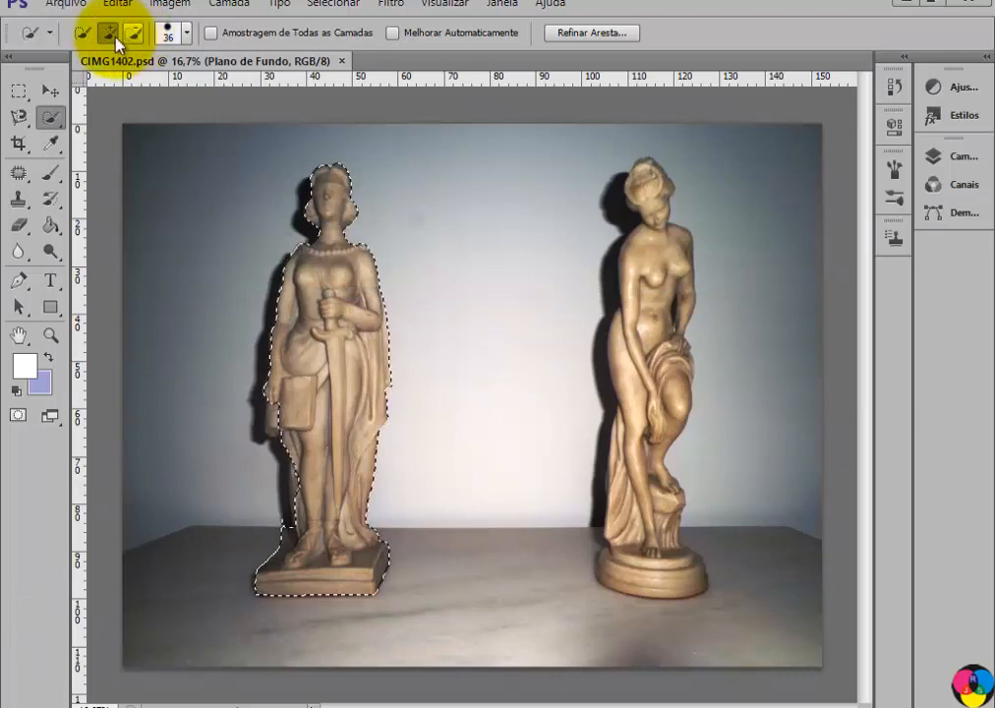
{"action": "left_click", "coordinate": [187, 33]}
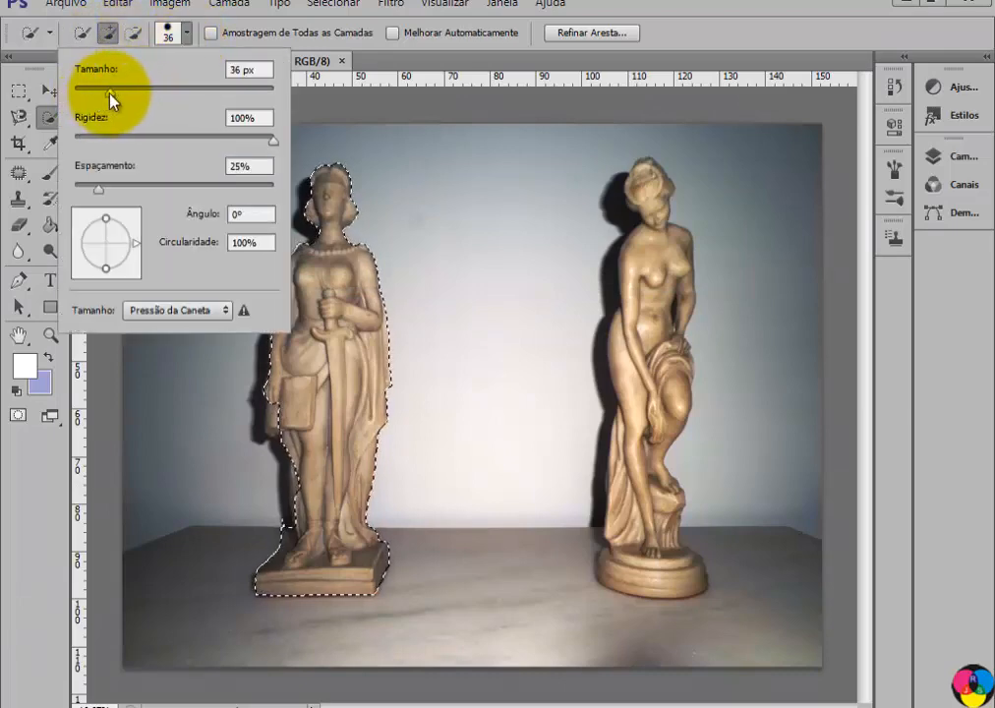
{"action": "left_click_drag", "start_coordinate": [109, 91], "coordinate": [91, 91]}
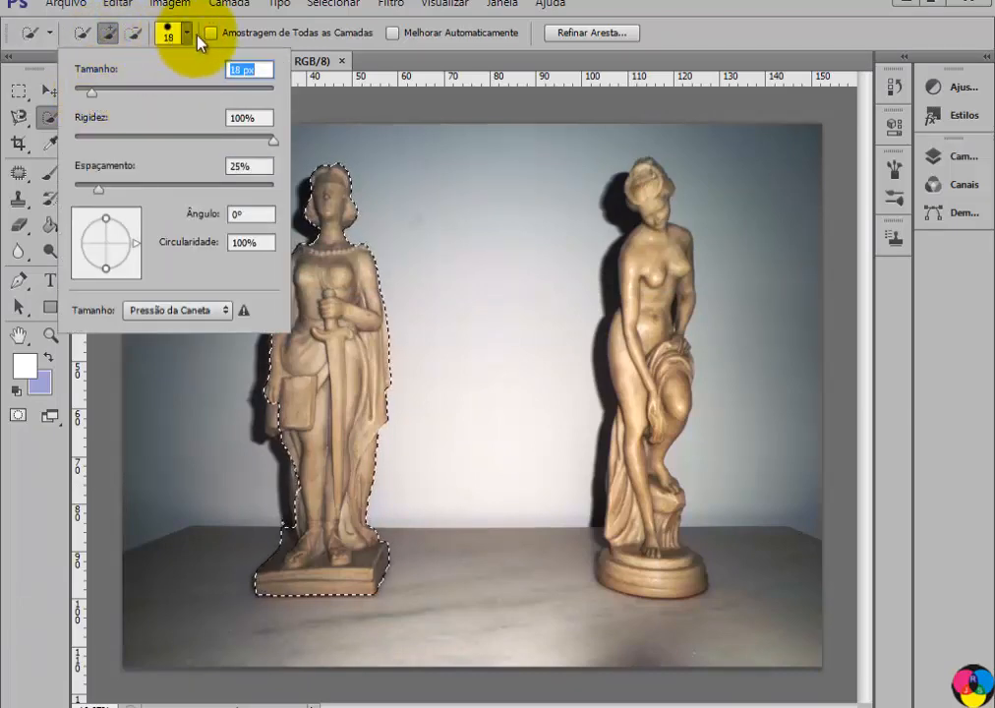
{"action": "left_click", "coordinate": [171, 37]}
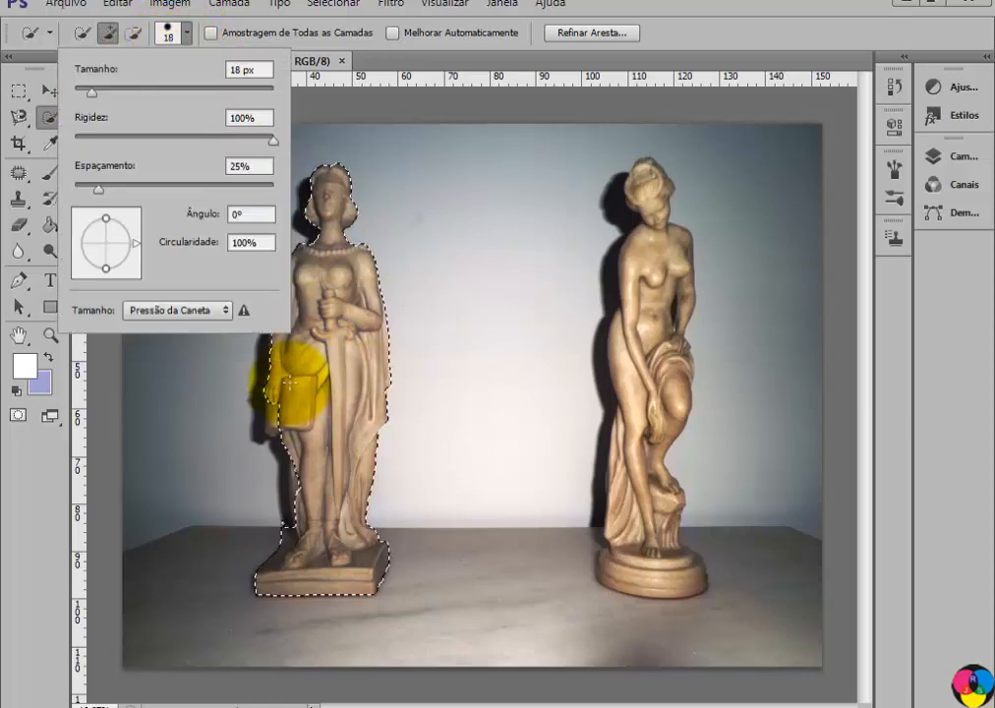
{"action": "left_click", "coordinate": [294, 364]}
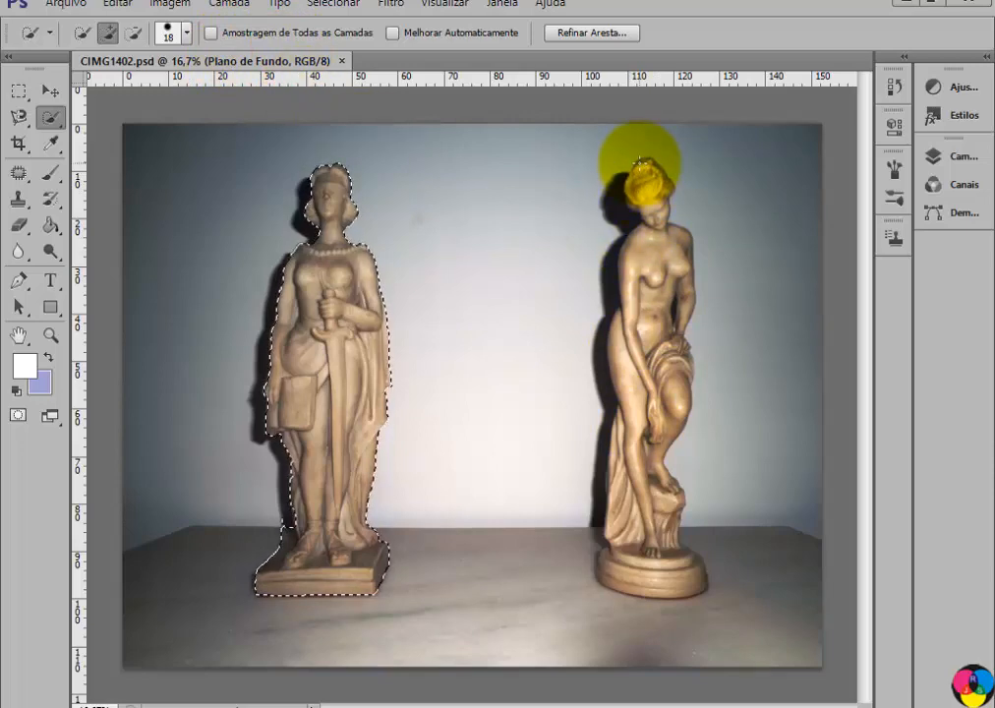
Step: Add the second statue from head to round base to the selection with the 18 px Quick Selection brush
{"action": "mouse_move", "coordinate": [642, 157]}
{"action": "left_mouse_down"}
{"action": "mouse_move", "coordinate": [667, 191]}
{"action": "mouse_move", "coordinate": [644, 222]}
{"action": "mouse_move", "coordinate": [637, 331]}
{"action": "mouse_move", "coordinate": [648, 379]}
{"action": "mouse_move", "coordinate": [657, 342]}
{"action": "mouse_move", "coordinate": [667, 411]}
{"action": "mouse_move", "coordinate": [680, 416]}
{"action": "mouse_move", "coordinate": [640, 455]}
{"action": "mouse_move", "coordinate": [635, 478]}
{"action": "mouse_move", "coordinate": [634, 411]}
{"action": "mouse_move", "coordinate": [610, 411]}
{"action": "mouse_move", "coordinate": [618, 328]}
{"action": "mouse_move", "coordinate": [630, 411]}
{"action": "mouse_move", "coordinate": [602, 467]}
{"action": "left_mouse_up"}
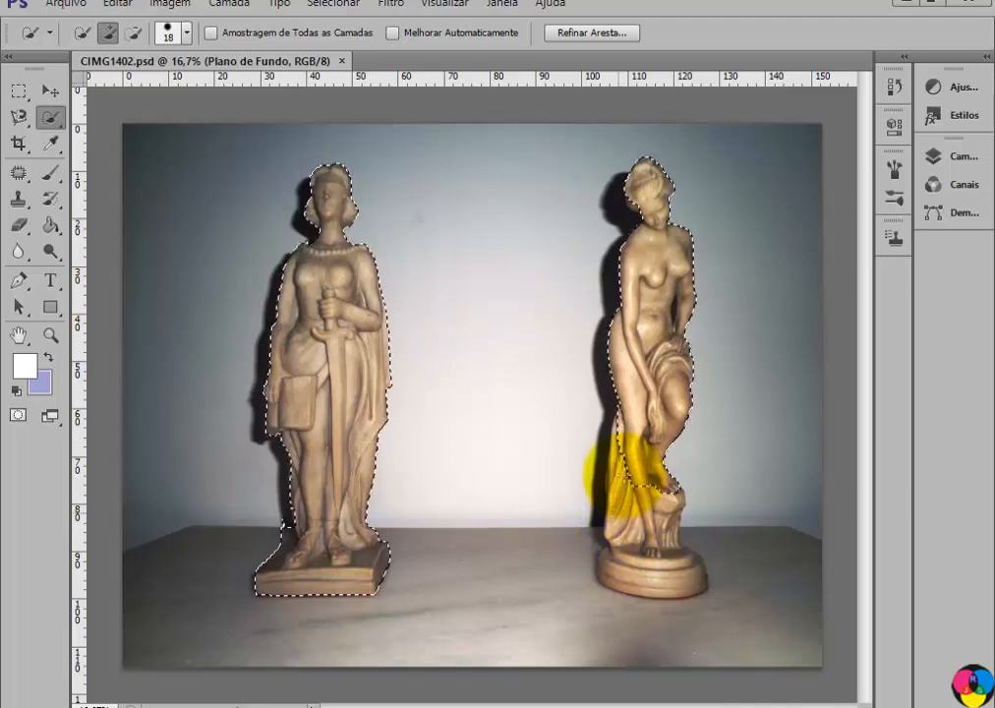
{"action": "mouse_move", "coordinate": [609, 457]}
{"action": "left_mouse_down"}
{"action": "mouse_move", "coordinate": [622, 509]}
{"action": "mouse_move", "coordinate": [638, 544]}
{"action": "mouse_move", "coordinate": [607, 481]}
{"action": "mouse_move", "coordinate": [492, 433]}
{"action": "left_mouse_up"}
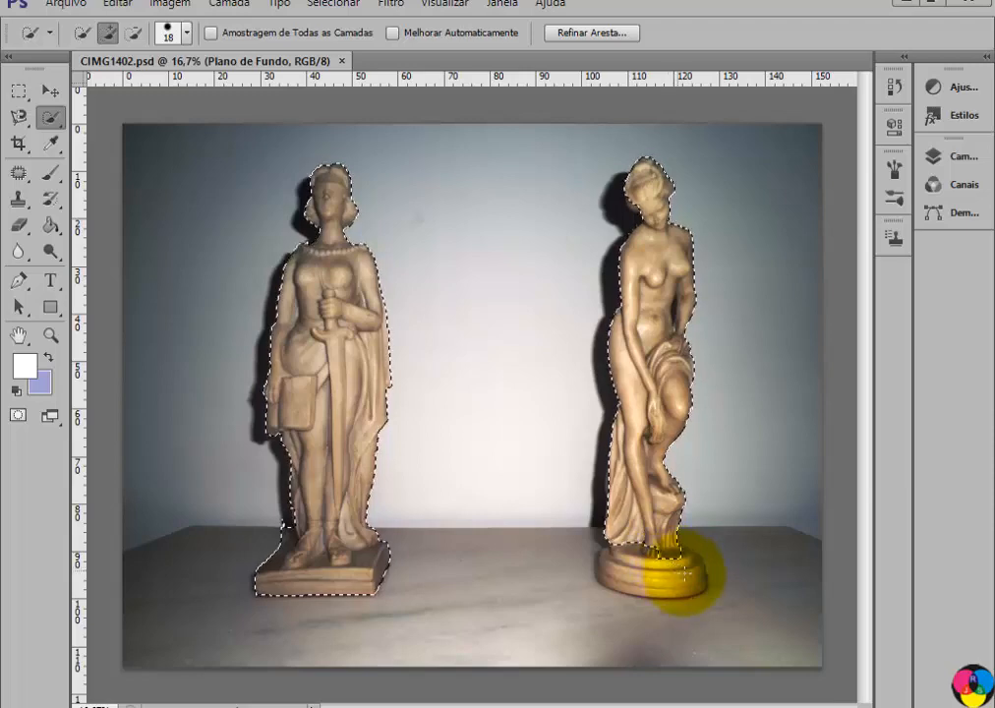
{"action": "left_click_drag", "start_coordinate": [693, 589], "coordinate": [664, 587]}
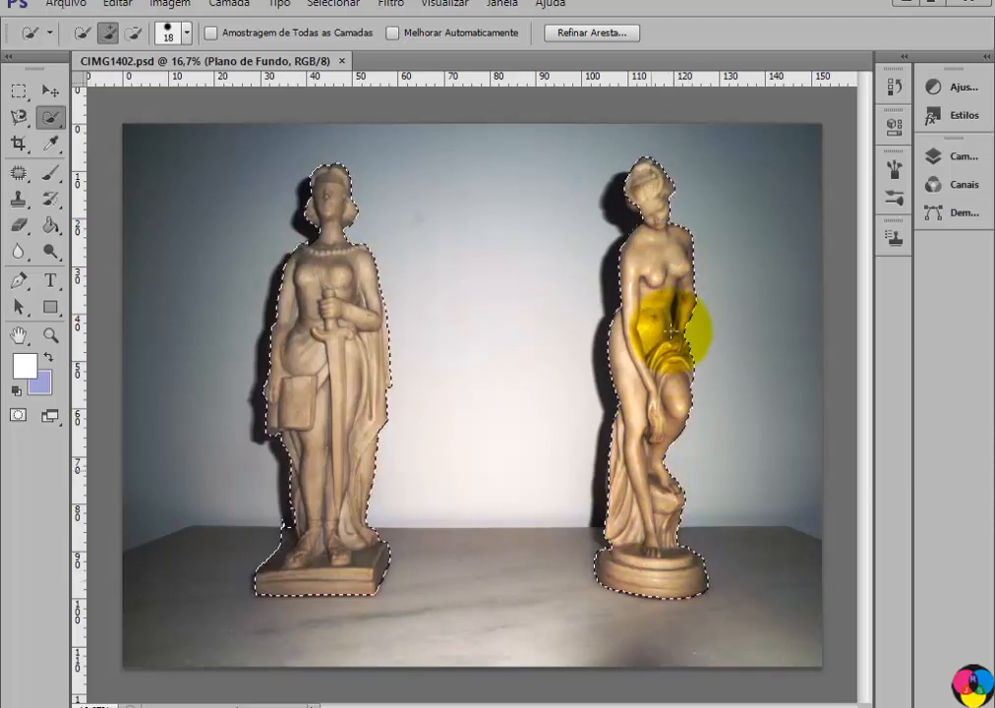
{"action": "mouse_move", "coordinate": [672, 329]}
{"action": "left_mouse_down"}
{"action": "mouse_move", "coordinate": [653, 205]}
{"action": "mouse_move", "coordinate": [638, 195]}
{"action": "mouse_move", "coordinate": [651, 252]}
{"action": "left_mouse_up"}
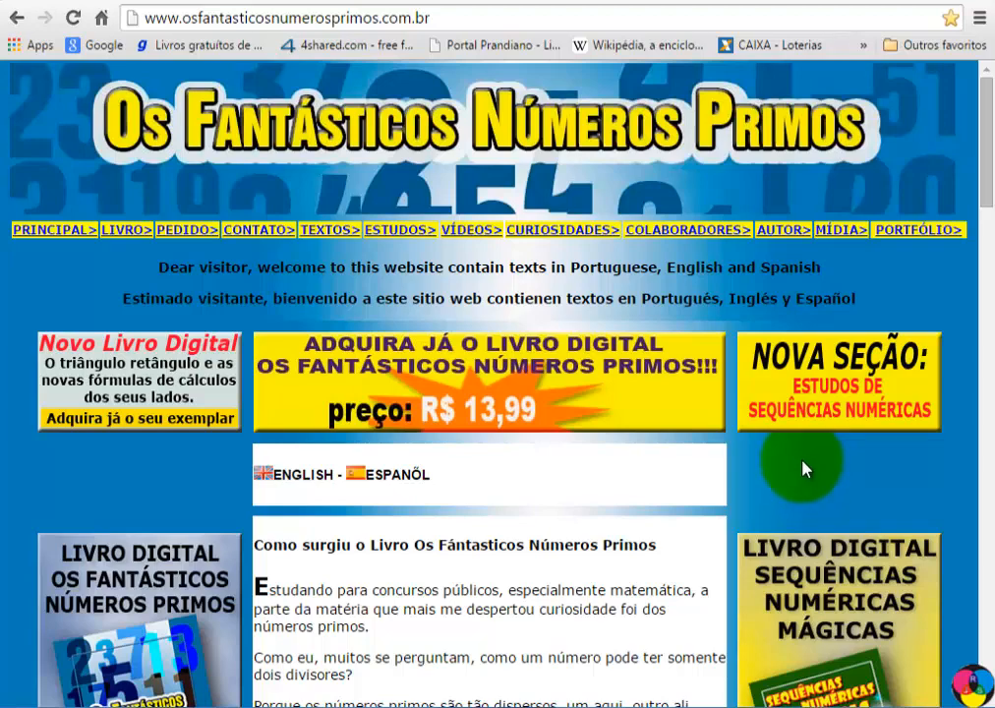
Step: In the web browser, look through the Os Fantásticos Números Primos home page and switch to the book's Facebook page
{"action": "scroll", "coordinate": [804, 468], "scroll_direction": "down", "scroll_amount": 1}
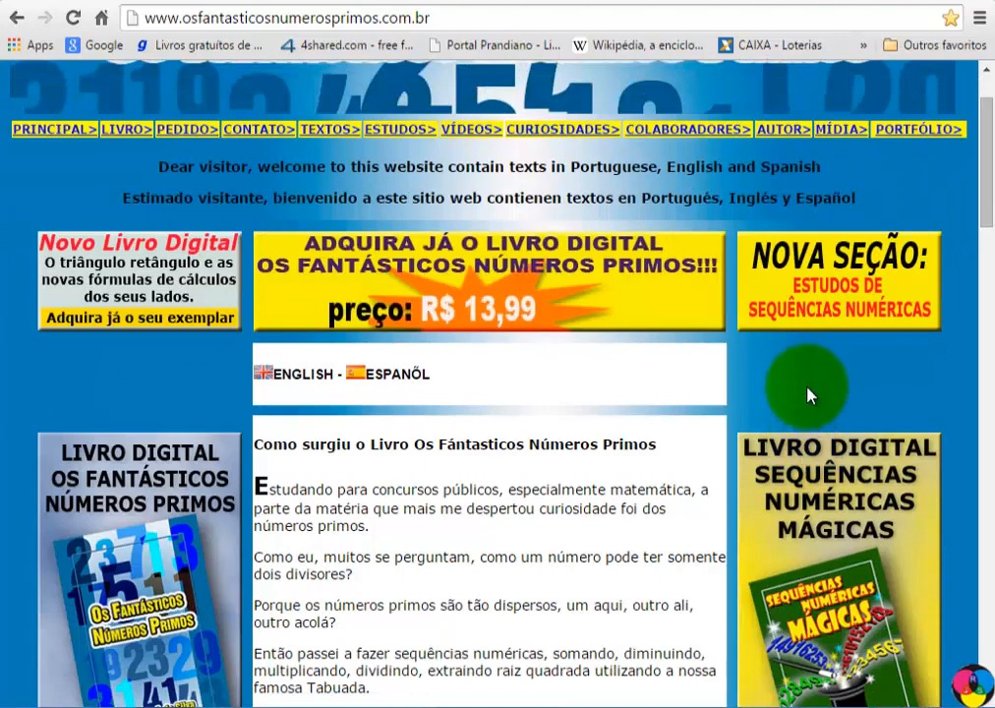
{"action": "scroll", "coordinate": [806, 392], "scroll_direction": "down", "scroll_amount": 1}
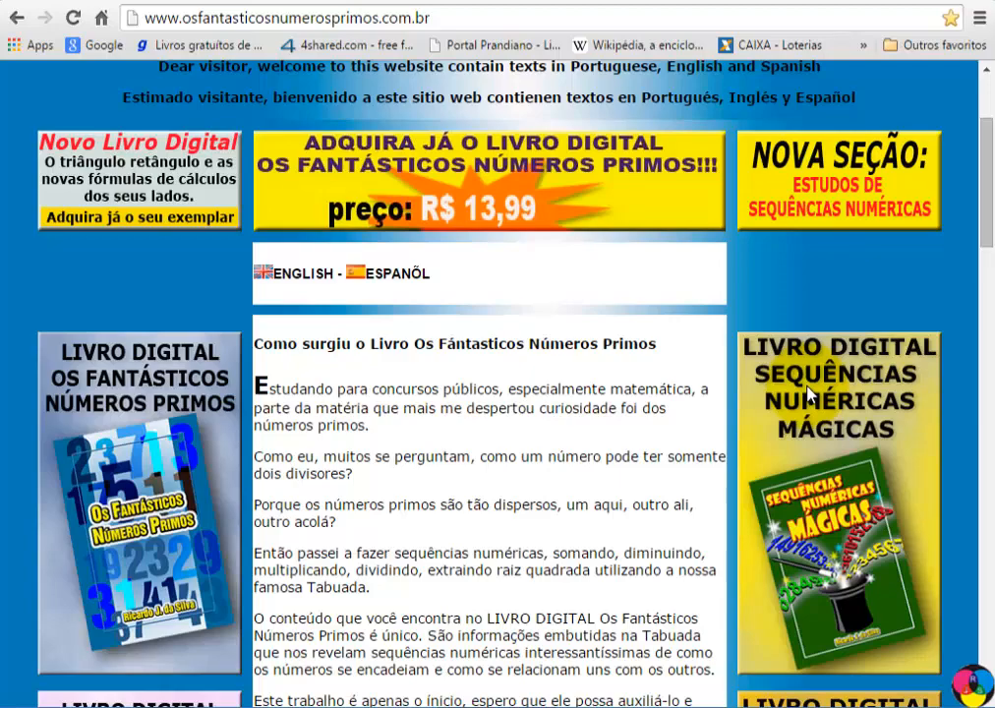
{"action": "scroll", "coordinate": [821, 440], "scroll_direction": "down", "scroll_amount": 4}
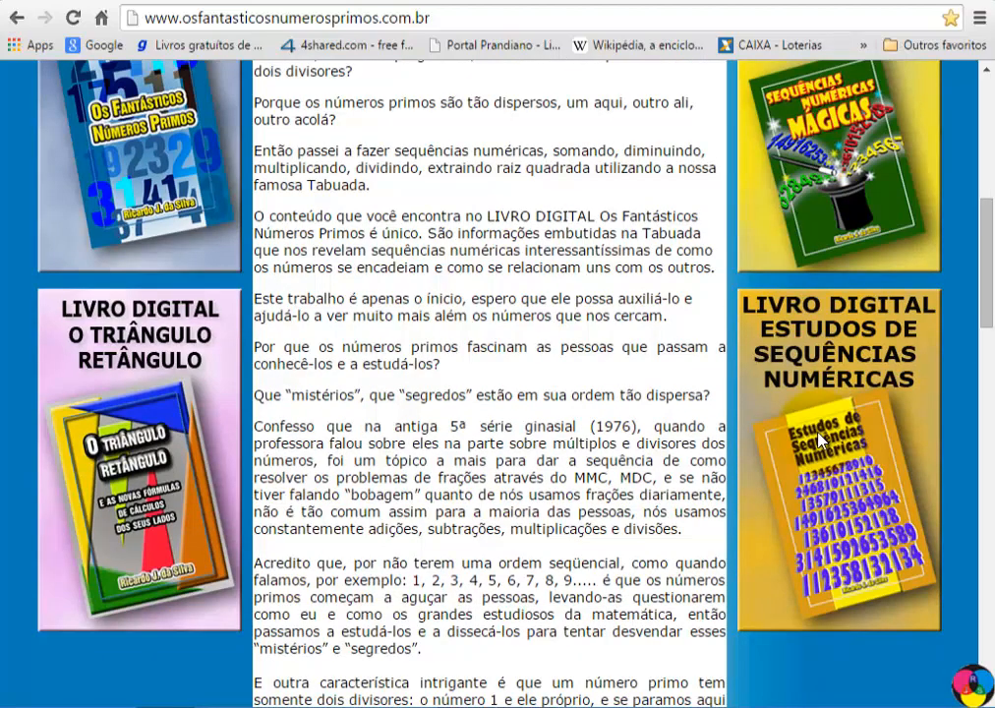
{"action": "scroll", "coordinate": [820, 440], "scroll_direction": "up", "scroll_amount": 6}
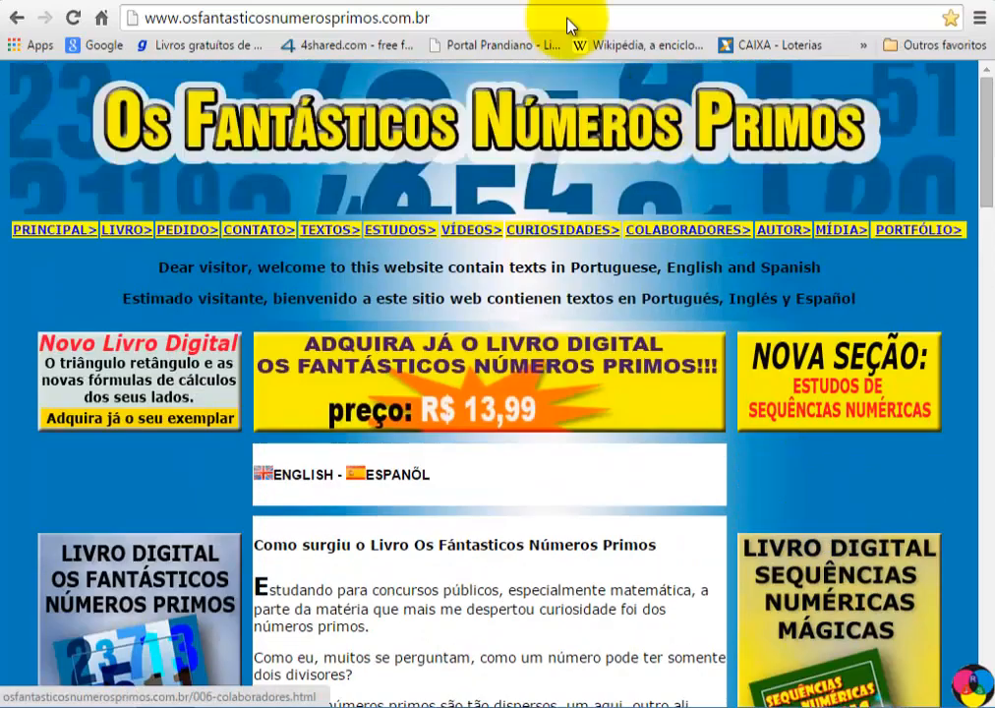
{"action": "left_click", "coordinate": [407, 2]}
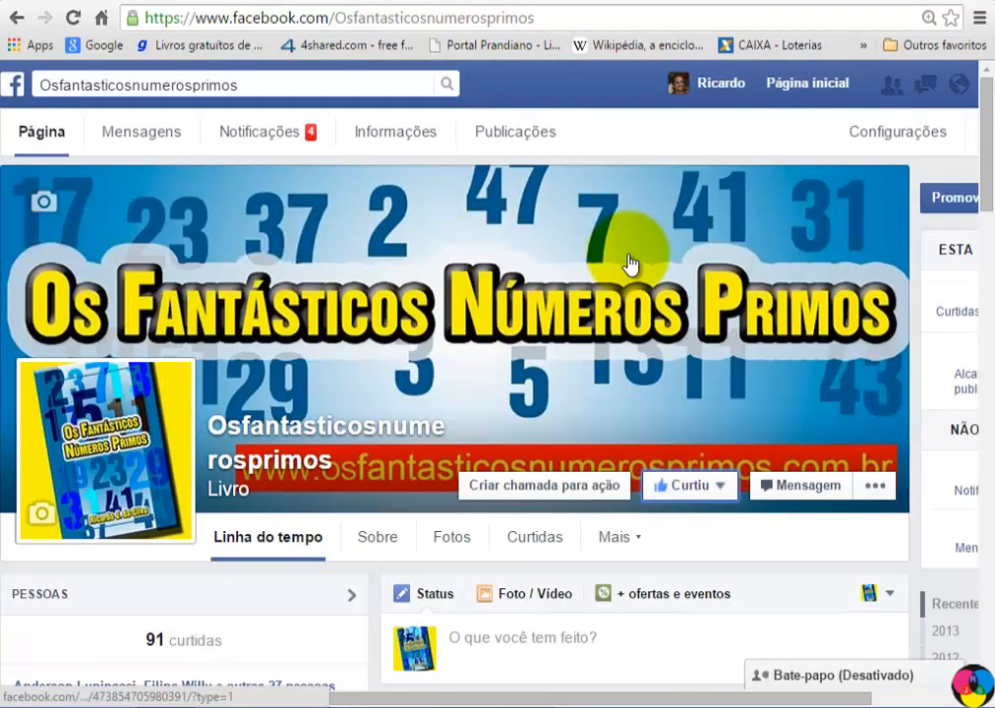